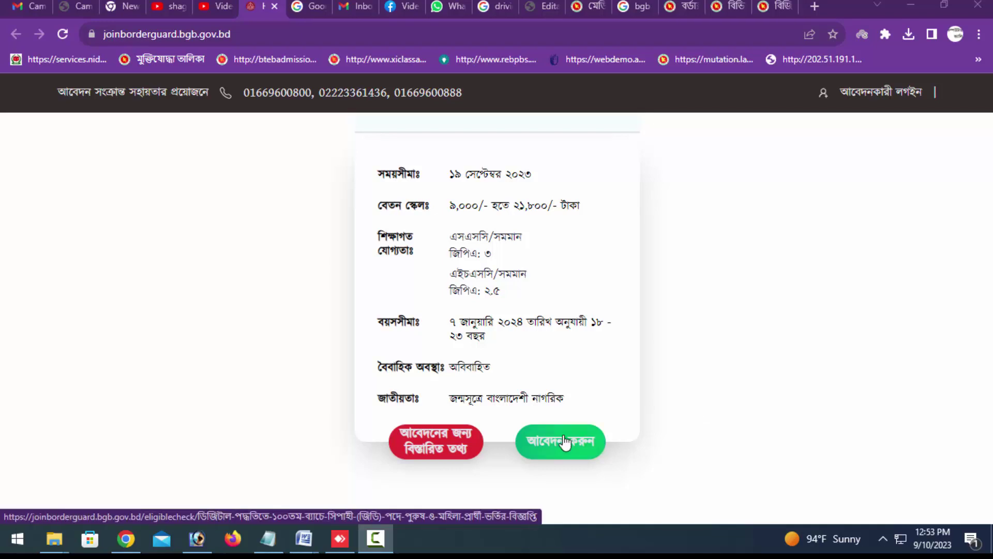
Start the sepoy application and move past the application process instructions
{"action": "left_click", "coordinate": [563, 443]}
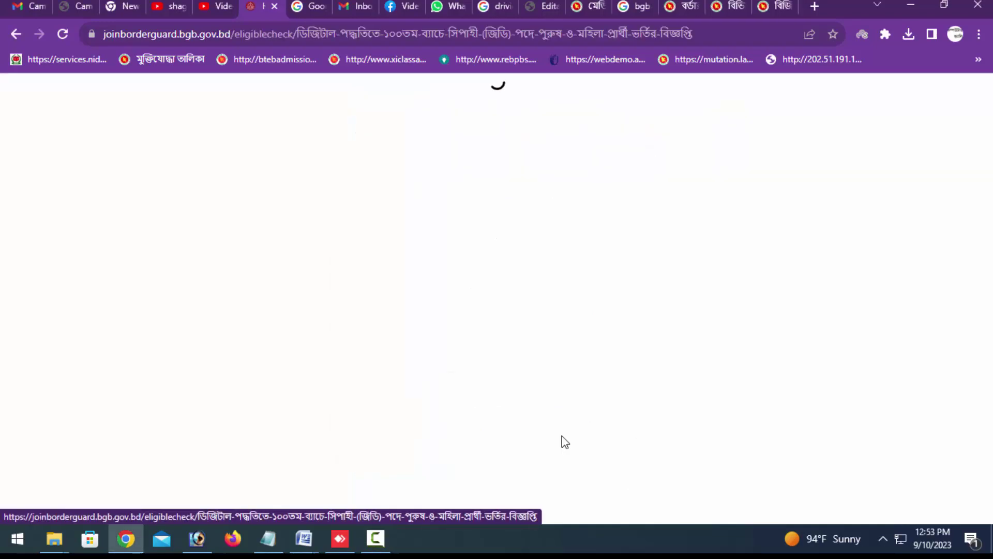
{"action": "scroll", "coordinate": [413, 409], "scroll_direction": "down", "scroll_amount": 3}
{"action": "scroll", "coordinate": [363, 410], "scroll_direction": "down", "scroll_amount": 10}
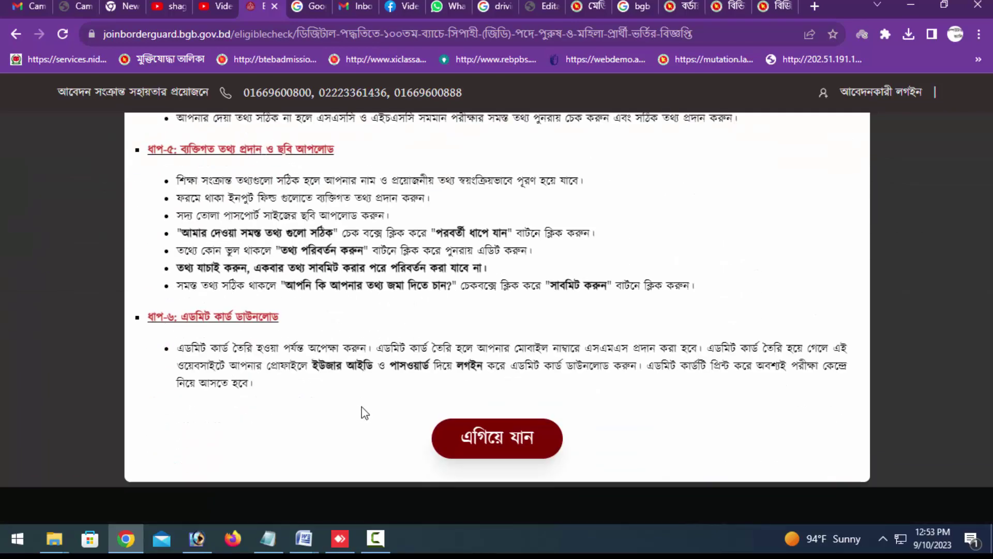
{"action": "left_click", "coordinate": [497, 284]}
{"action": "scroll", "coordinate": [371, 375], "scroll_direction": "up", "scroll_amount": 10}
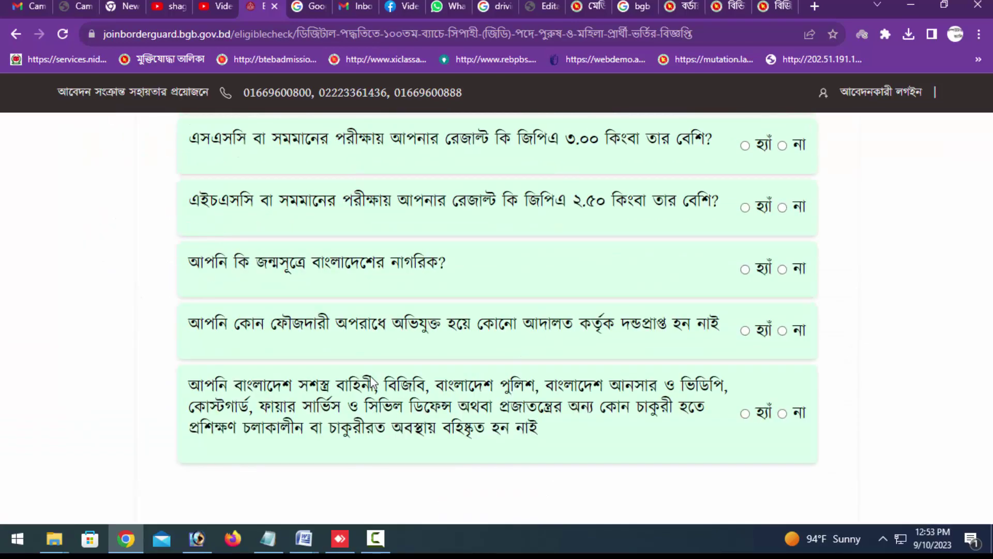
{"action": "scroll", "coordinate": [371, 375], "scroll_direction": "up", "scroll_amount": 5}
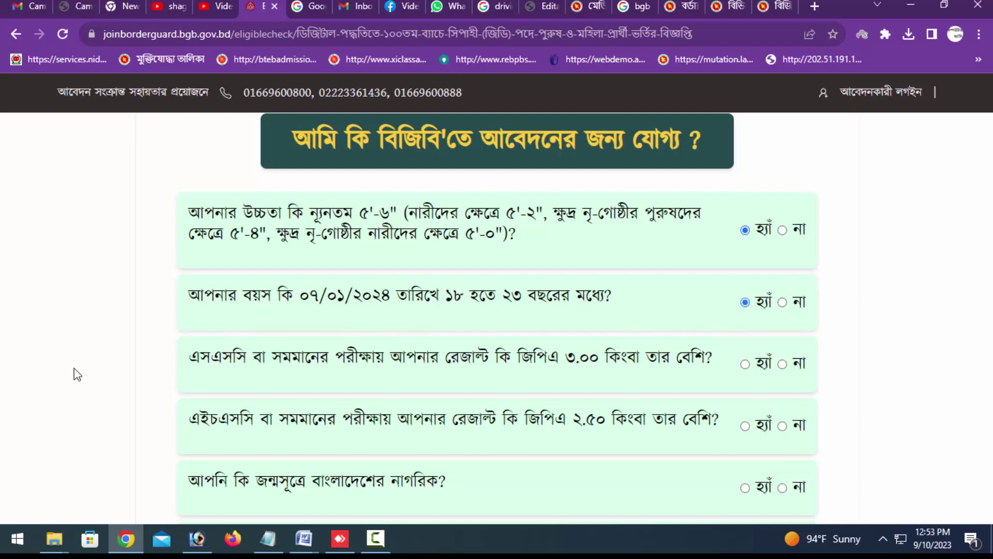
Answer yes to the SSC GPA, HSC GPA and citizenship questions, and no to conviction and dismissal
{"action": "left_click", "coordinate": [745, 364]}
{"action": "scroll", "coordinate": [747, 367], "scroll_direction": "down", "scroll_amount": 3}
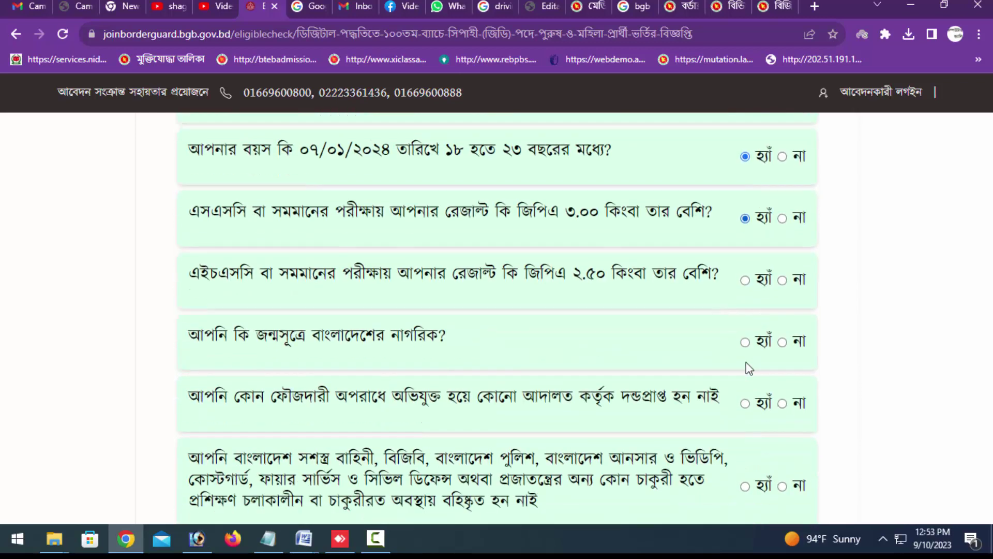
{"action": "left_click", "coordinate": [745, 280]}
{"action": "left_click", "coordinate": [745, 343]}
{"action": "left_click", "coordinate": [783, 403]}
{"action": "scroll", "coordinate": [437, 436], "scroll_direction": "down", "scroll_amount": 2}
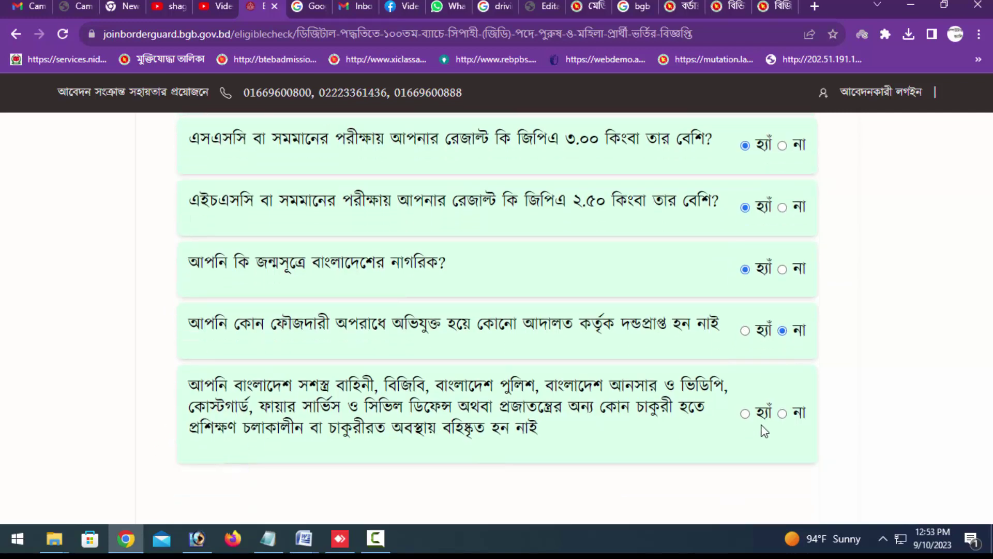
{"action": "left_click", "coordinate": [782, 413]}
{"action": "scroll", "coordinate": [510, 359], "scroll_direction": "down", "scroll_amount": 5}
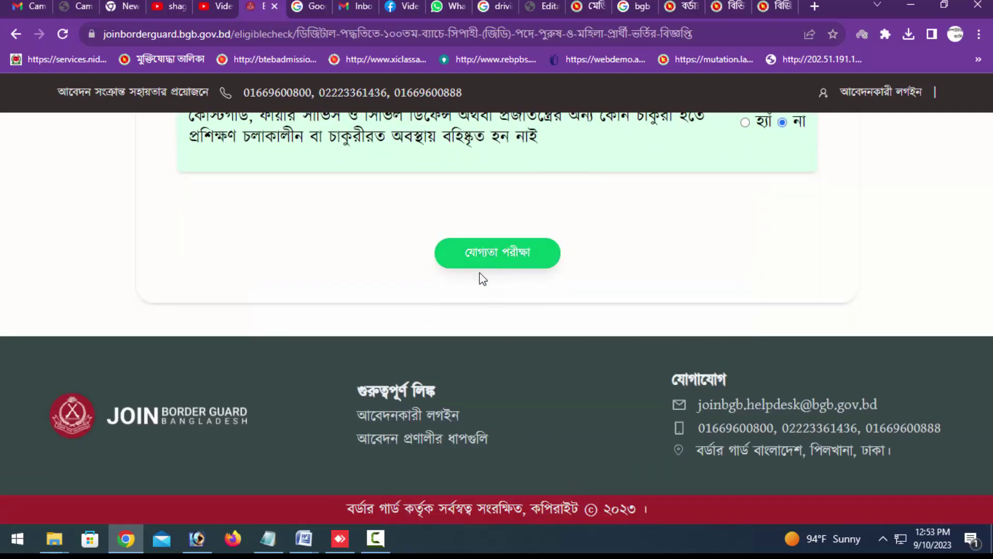
Run the eligibility check, then correct the answer it flagged
{"action": "left_click", "coordinate": [497, 251]}
{"action": "scroll", "coordinate": [439, 395], "scroll_direction": "up", "scroll_amount": 2}
{"action": "scroll", "coordinate": [439, 395], "scroll_direction": "up", "scroll_amount": 3}
{"action": "scroll", "coordinate": [439, 395], "scroll_direction": "up", "scroll_amount": 2}
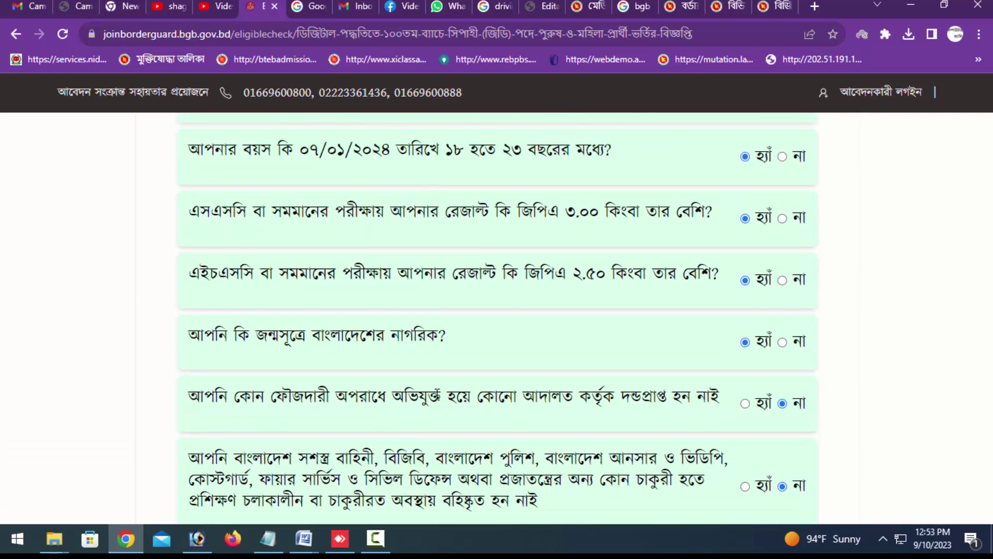
{"action": "scroll", "coordinate": [437, 404], "scroll_direction": "up", "scroll_amount": 3}
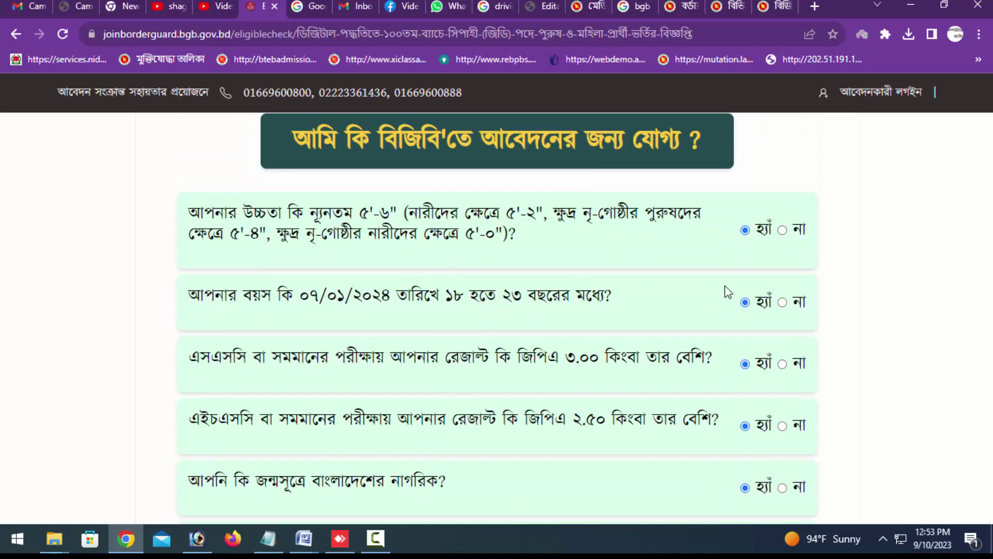
{"action": "left_click", "coordinate": [782, 230]}
{"action": "scroll", "coordinate": [547, 439], "scroll_direction": "down", "scroll_amount": 7}
{"action": "scroll", "coordinate": [517, 455], "scroll_direction": "up", "scroll_amount": 7}
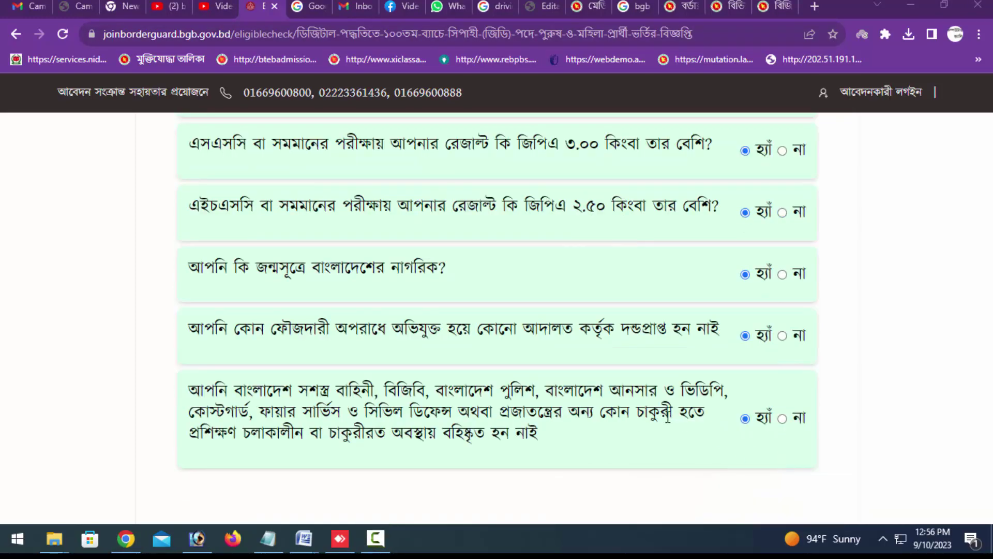
{"action": "scroll", "coordinate": [756, 336], "scroll_direction": "down", "scroll_amount": 2}
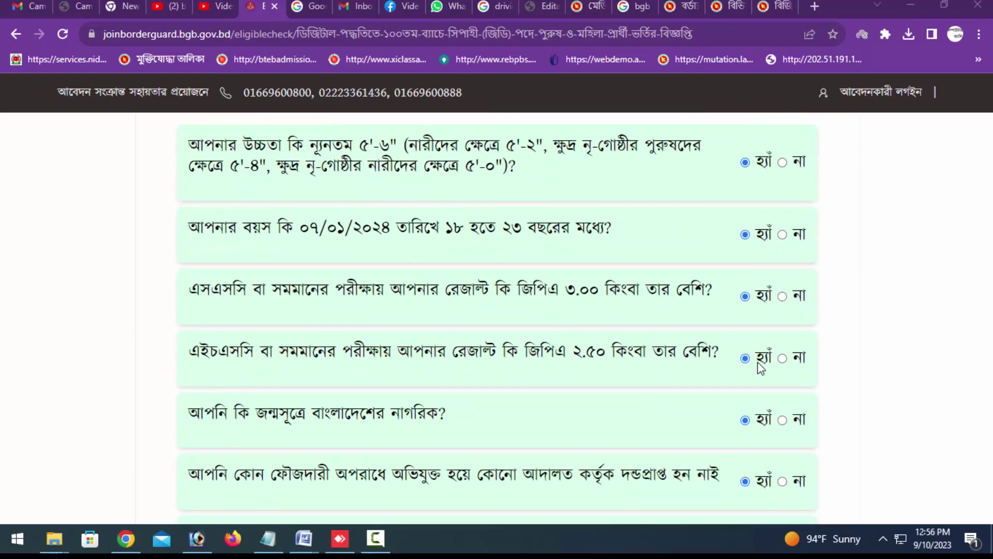
{"action": "scroll", "coordinate": [756, 364], "scroll_direction": "down", "scroll_amount": 3}
{"action": "scroll", "coordinate": [756, 364], "scroll_direction": "down", "scroll_amount": 1}
Rerun the eligibility check, enter the applicant's 11-digit mobile number, and submit it for verification
{"action": "left_click", "coordinate": [518, 487]}
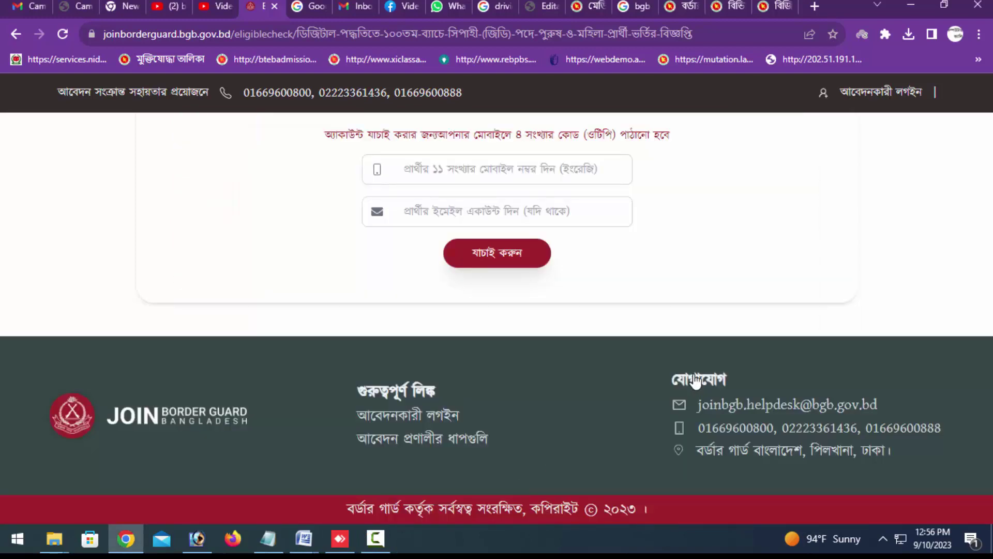
{"action": "left_click", "coordinate": [458, 311]}
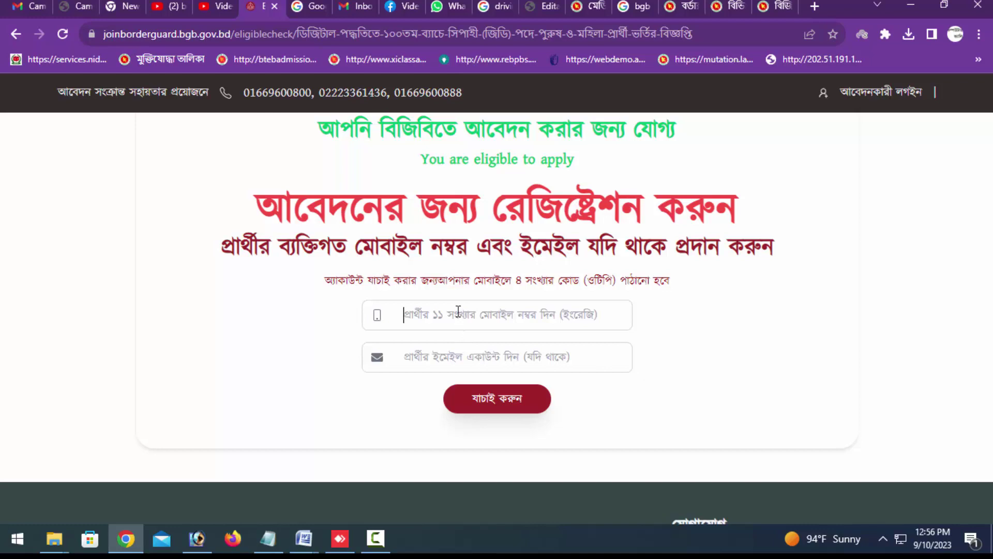
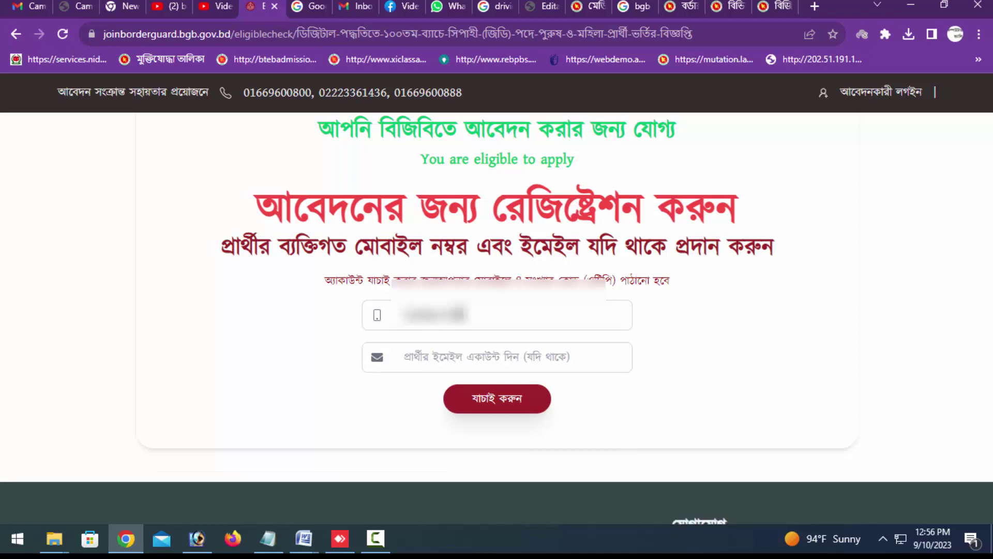
{"action": "left_click", "coordinate": [479, 399]}
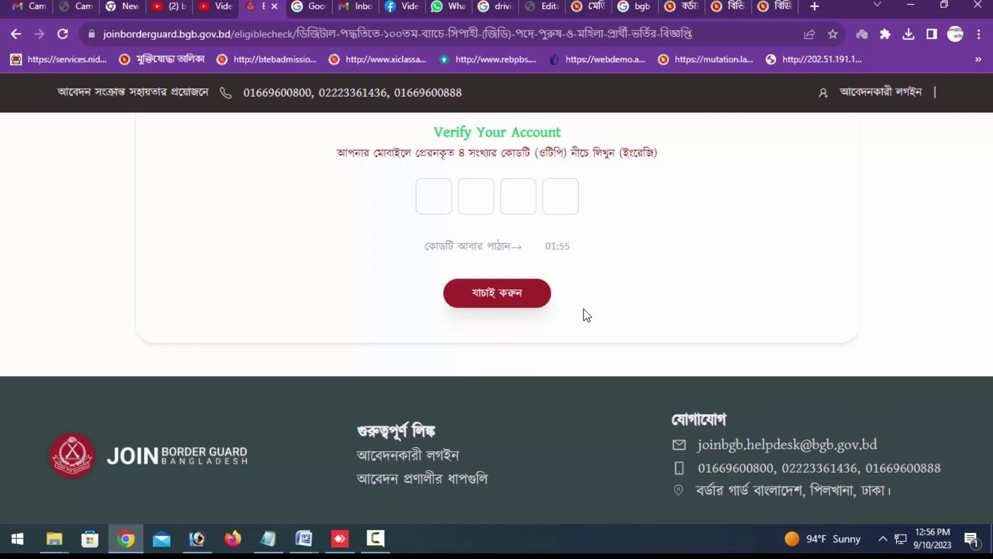
Enter the received four-digit verification code and submit it
{"action": "left_click", "coordinate": [432, 201]}
{"action": "left_click", "coordinate": [467, 294]}
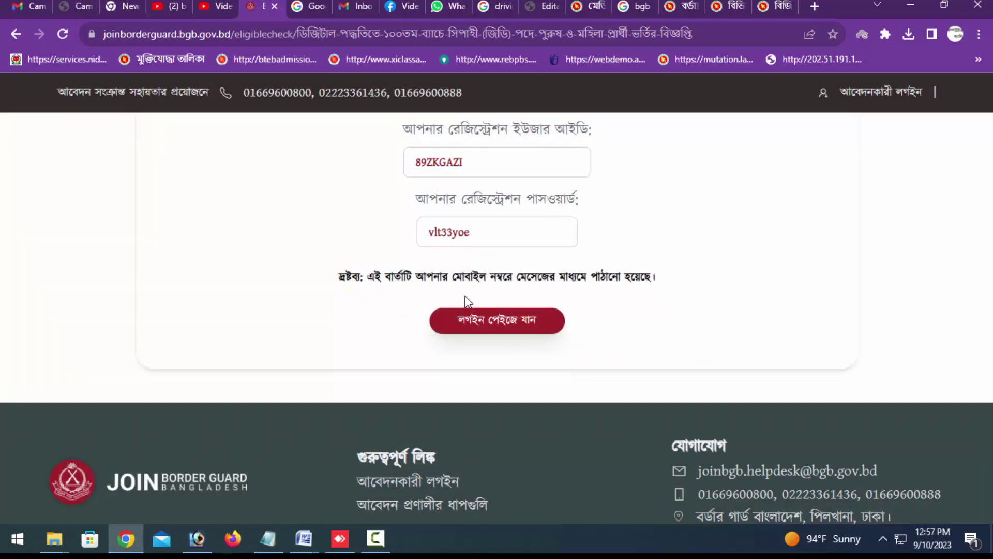
Select the new registration user ID for copying, then minimise Chrome
{"action": "scroll", "coordinate": [569, 334], "scroll_direction": "up", "scroll_amount": 2}
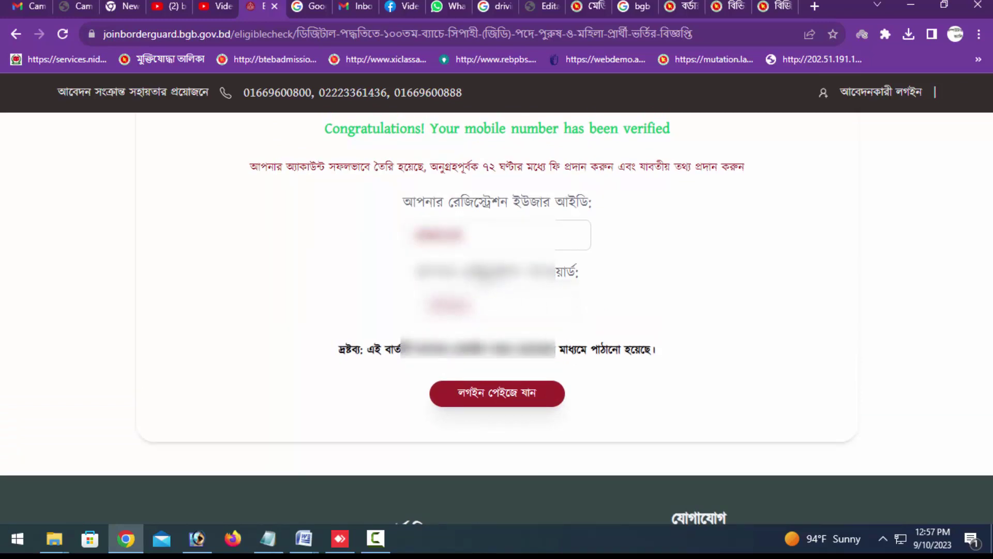
{"action": "double_click", "coordinate": [439, 234]}
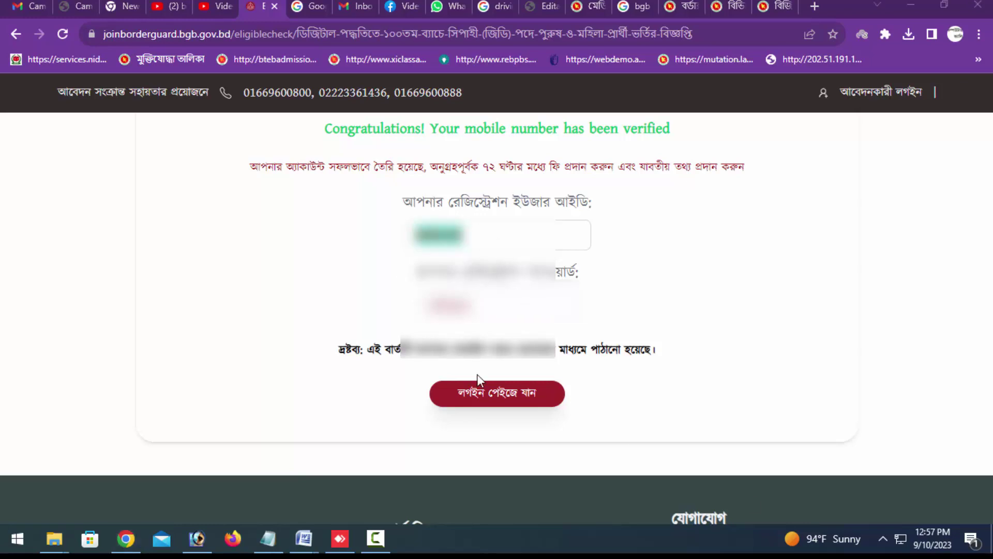
{"action": "left_click", "coordinate": [924, 7]}
Open New Text Document (3) and paste the registration user ID on a new line
{"action": "left_click", "coordinate": [923, 7]}
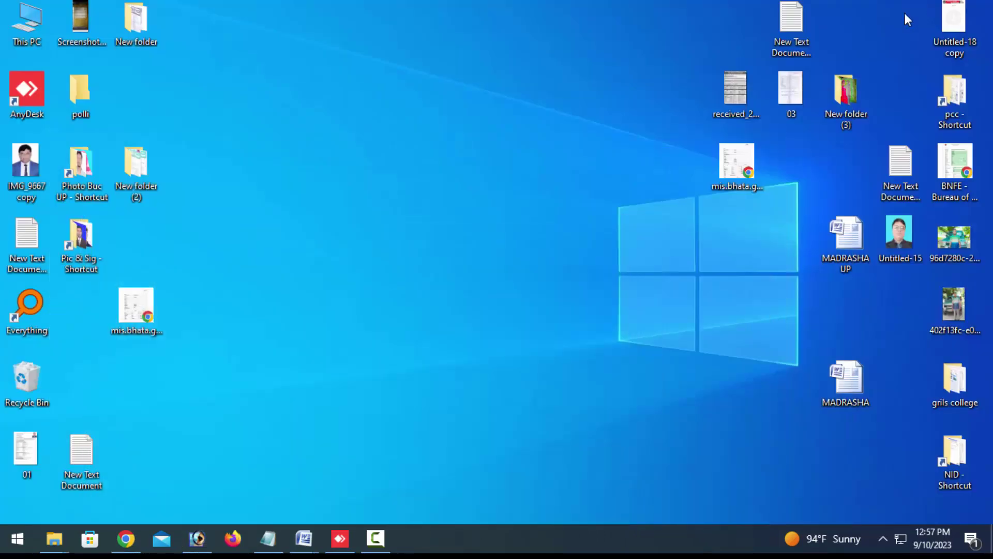
{"action": "double_click", "coordinate": [26, 240]}
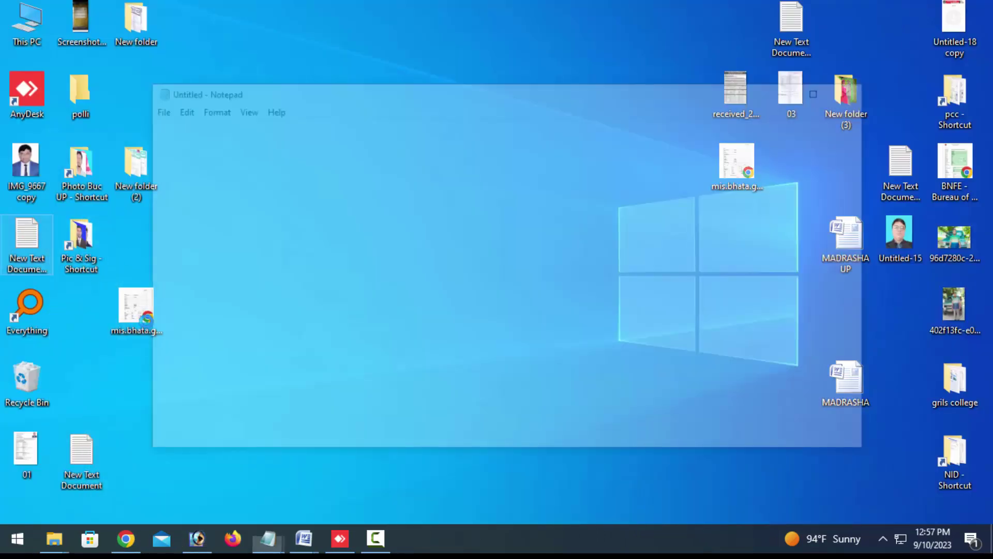
{"action": "key", "text": "Return"}
{"action": "key", "text": "Return"}
{"action": "key", "text": "Return"}
{"action": "key", "text": "ctrl+v"}
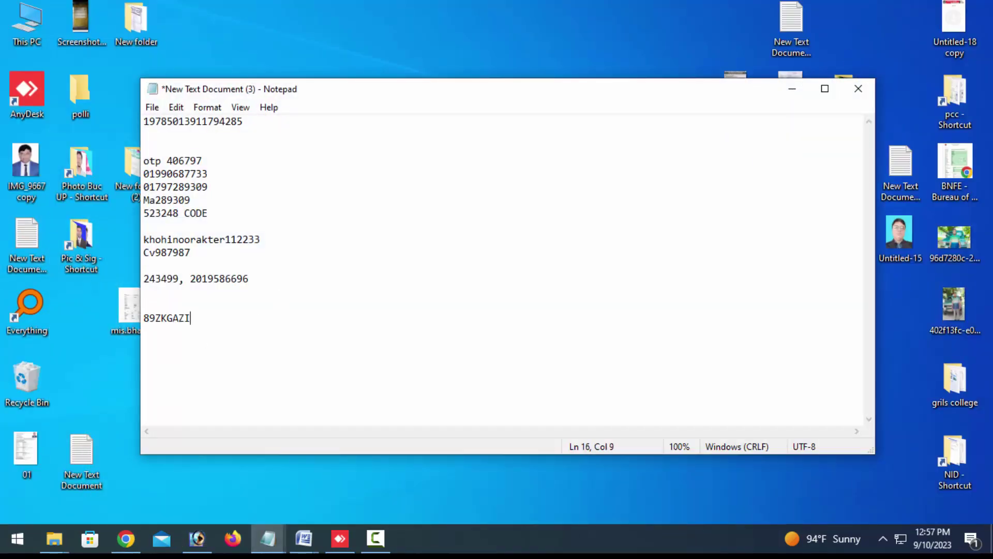
{"action": "type", "text": ","}
{"action": "left_click", "coordinate": [126, 538]}
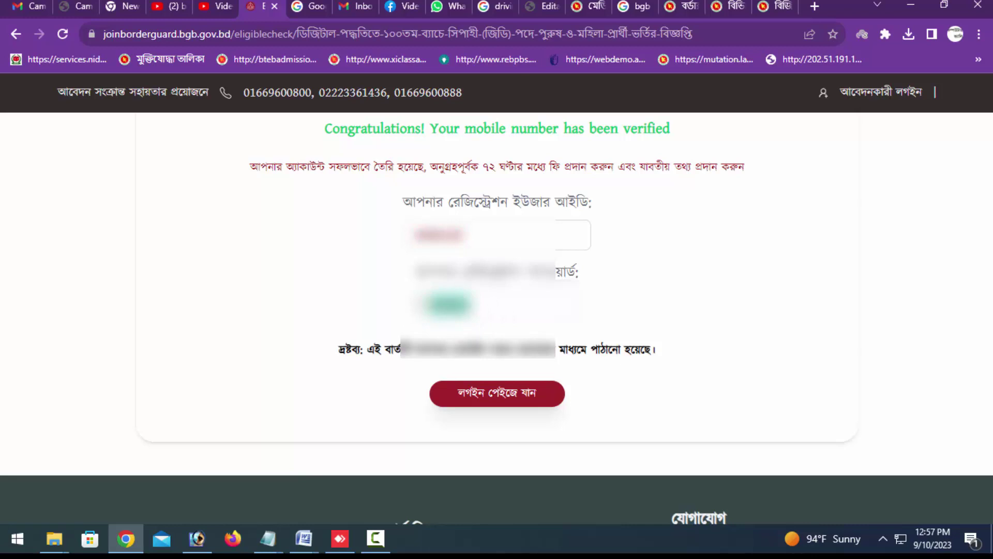
Add the registration password on the next line of the notes file
{"action": "mouse_move", "coordinate": [268, 539]}
{"action": "left_click", "coordinate": [318, 489]}
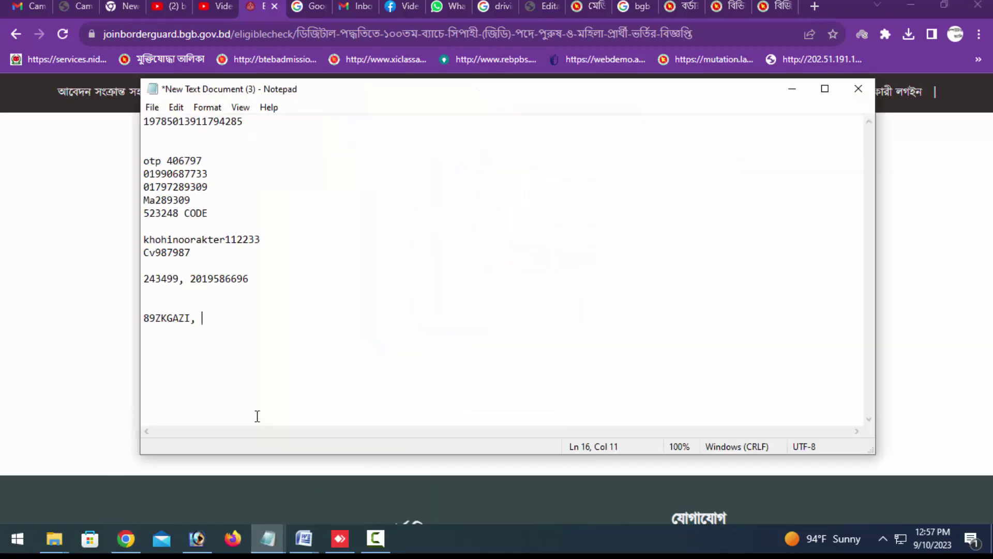
{"action": "key", "text": "Return"}
{"action": "key", "text": "Return"}
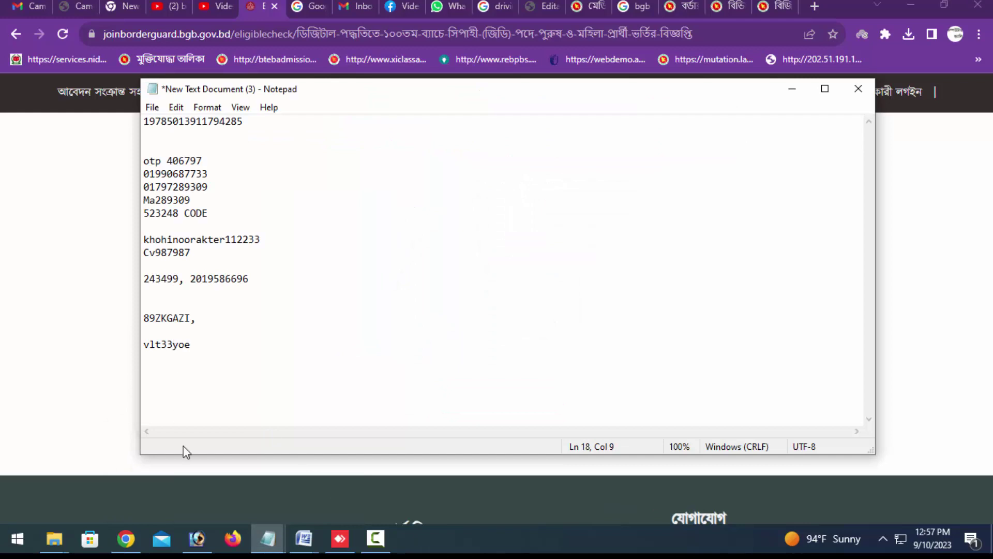
{"action": "left_click", "coordinate": [126, 539]}
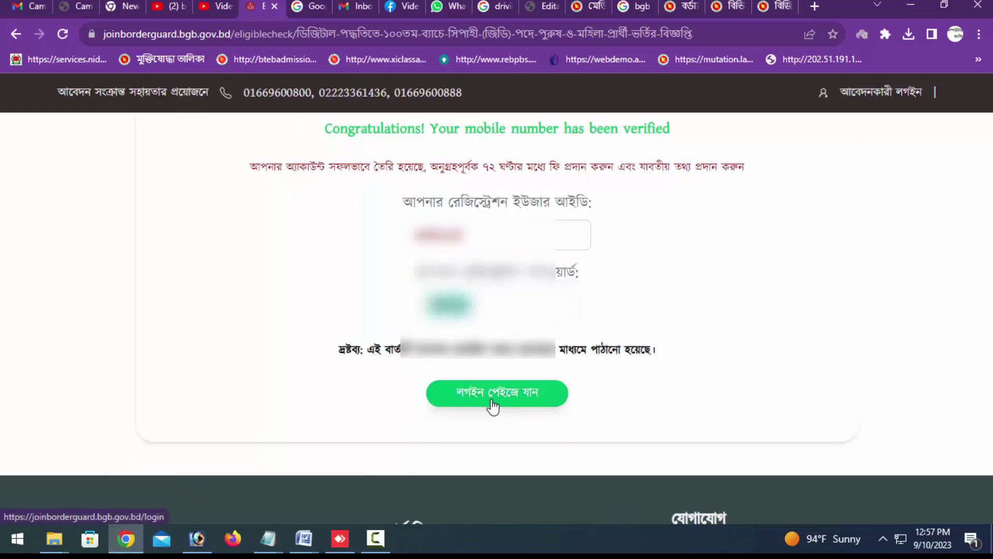
Open the applicant login page and paste the saved user ID from Notepad into it
{"action": "left_click", "coordinate": [492, 403]}
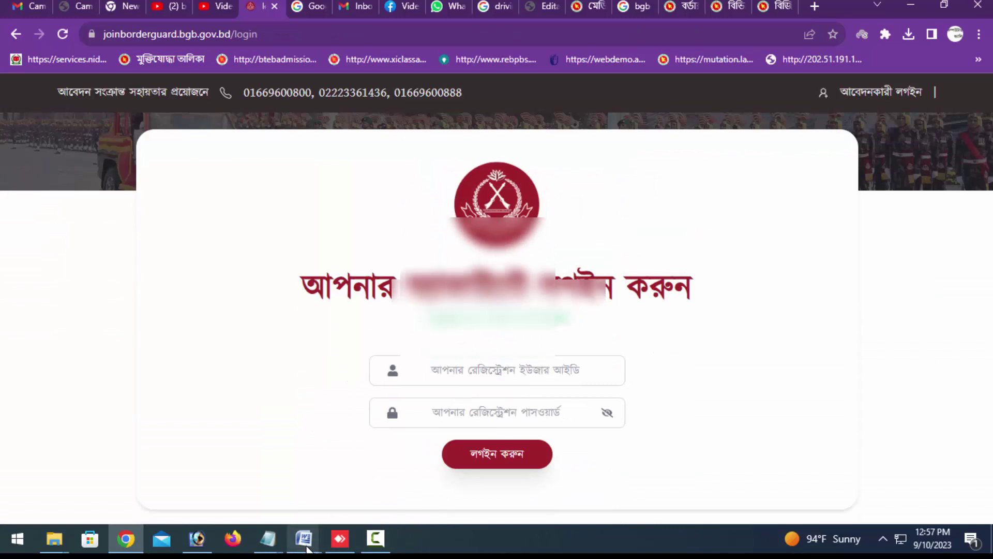
{"action": "mouse_move", "coordinate": [268, 538]}
{"action": "left_click", "coordinate": [332, 497]}
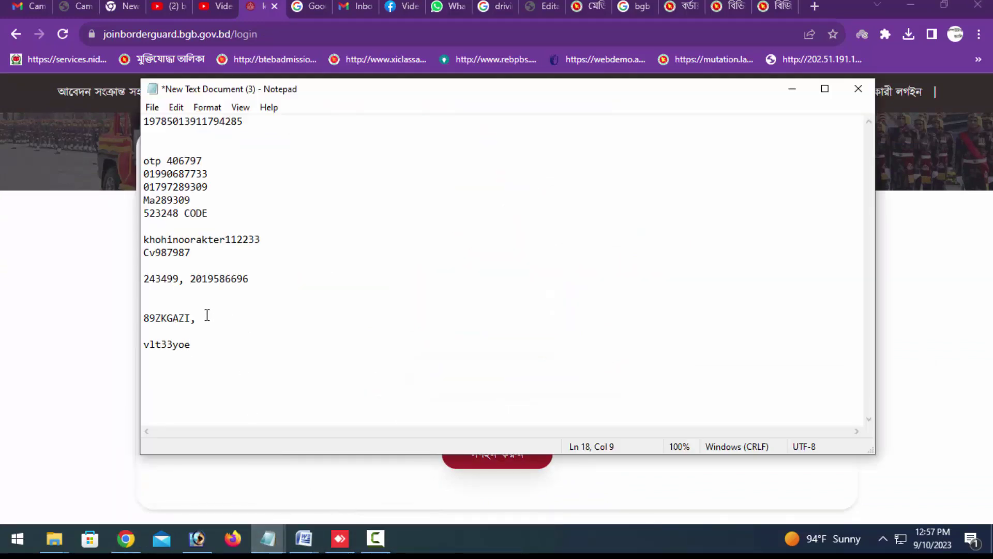
{"action": "key", "text": "ctrl+s"}
{"action": "left_click_drag", "start_coordinate": [203, 318], "coordinate": [120, 325]}
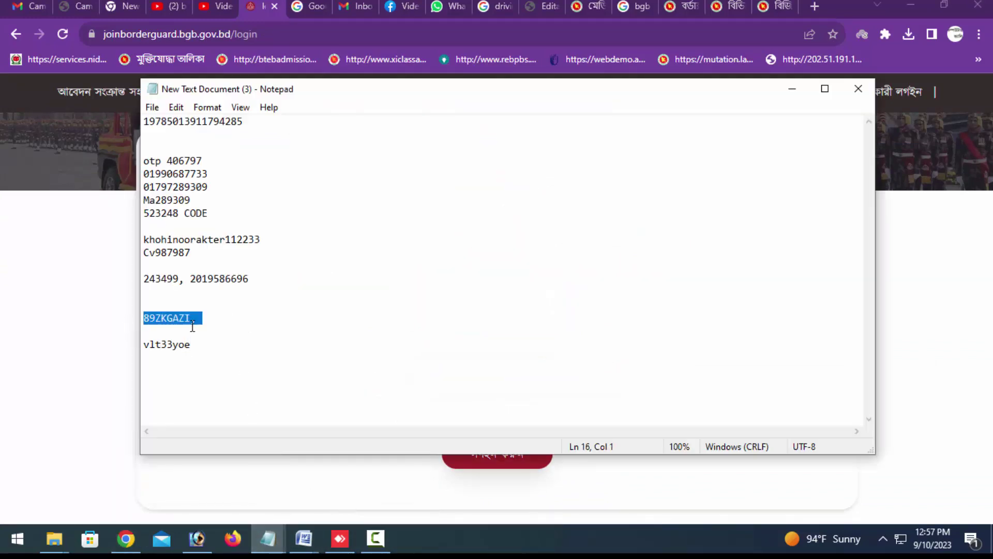
{"action": "left_click", "coordinate": [192, 326]}
{"action": "double_click", "coordinate": [146, 315]}
{"action": "key", "text": "ctrl+c"}
{"action": "key", "text": "alt+Tab"}
{"action": "left_click", "coordinate": [480, 369]}
{"action": "key", "text": "ctrl+v"}
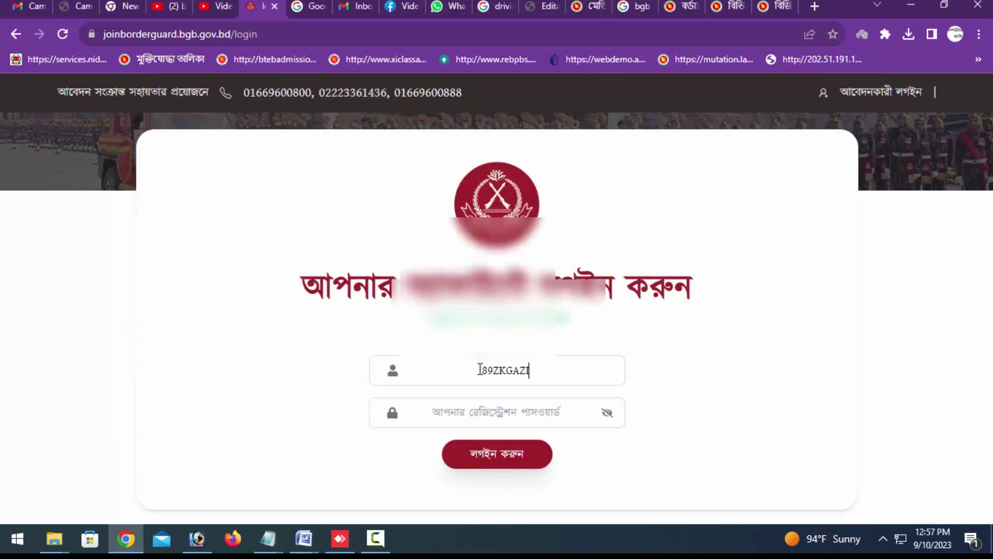
{"action": "mouse_move", "coordinate": [268, 538]}
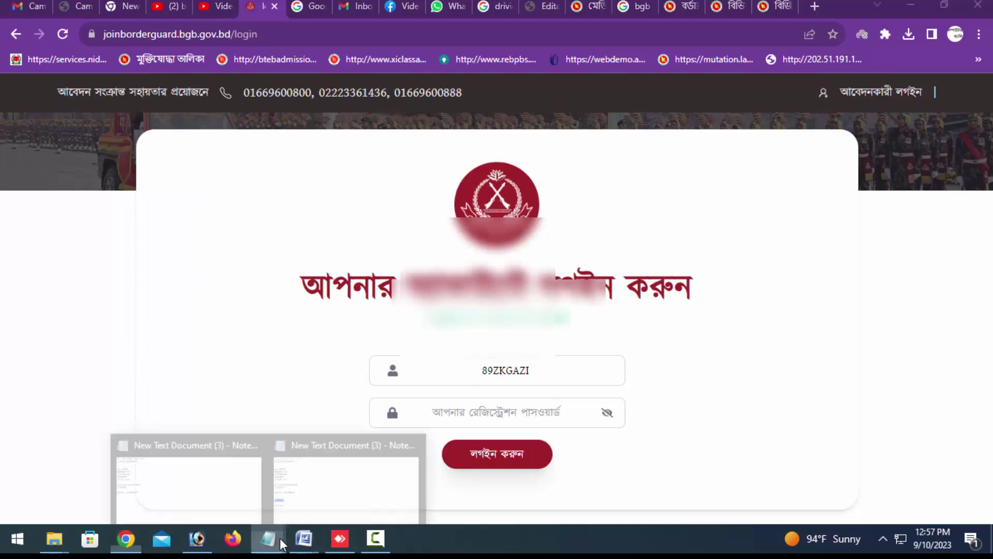
Paste the saved password from Notepad and log in to the applicant account
{"action": "left_click", "coordinate": [299, 486]}
{"action": "left_click_drag", "start_coordinate": [191, 344], "coordinate": [139, 343]}
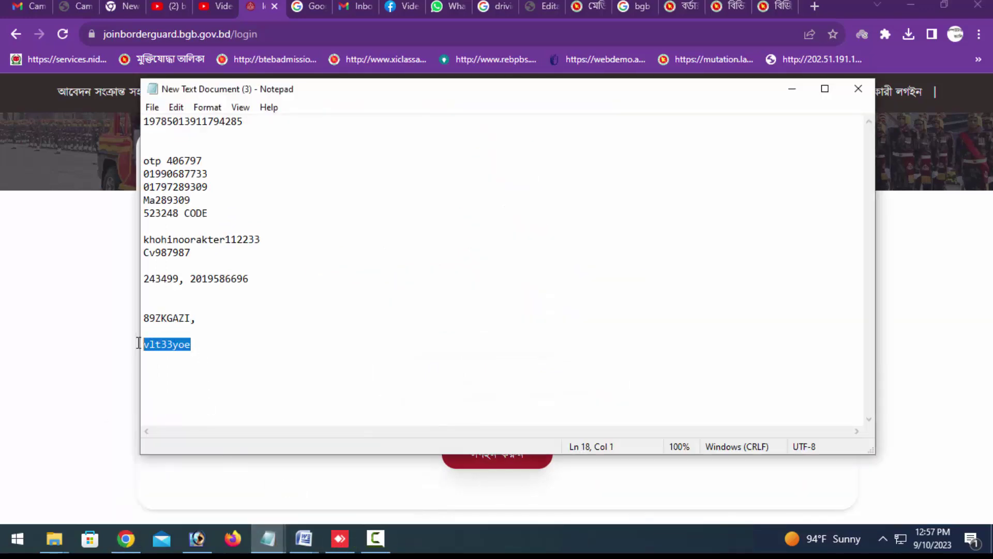
{"action": "key", "text": "ctrl+c"}
{"action": "key", "text": "alt+Tab"}
{"action": "left_click", "coordinate": [565, 410]}
{"action": "key", "text": "ctrl+v"}
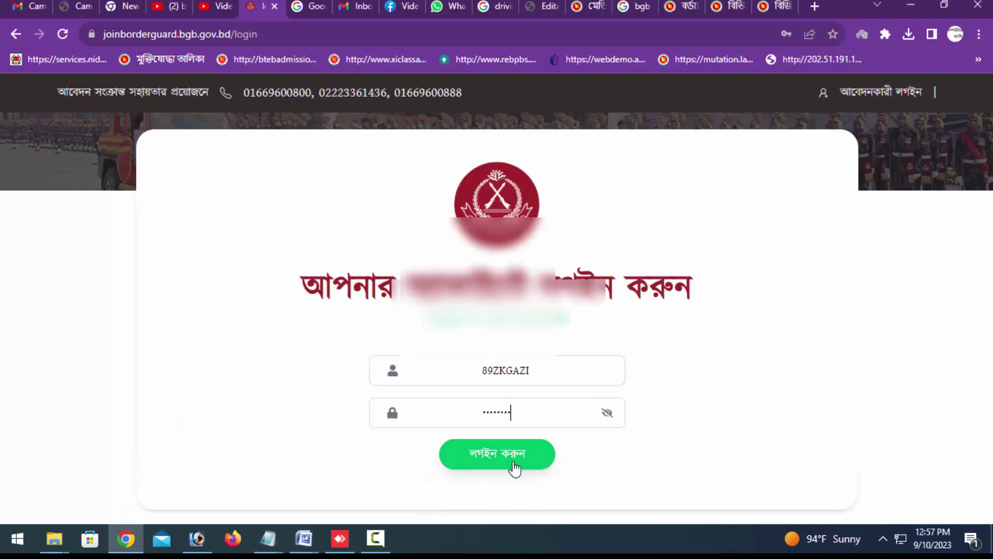
{"action": "left_click", "coordinate": [514, 467]}
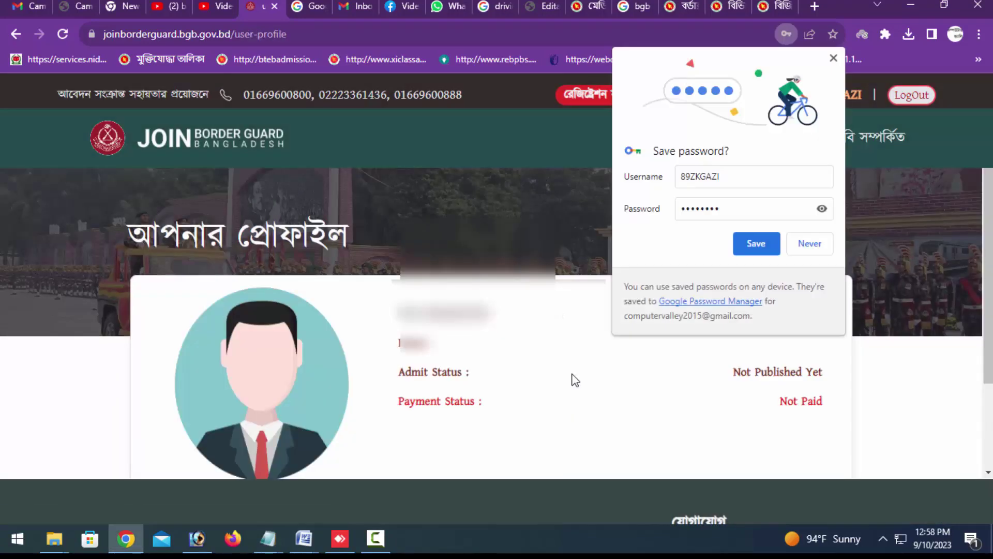
Save the login credentials through Chrome's save-password prompt
{"action": "left_click", "coordinate": [822, 208]}
{"action": "left_click", "coordinate": [756, 244]}
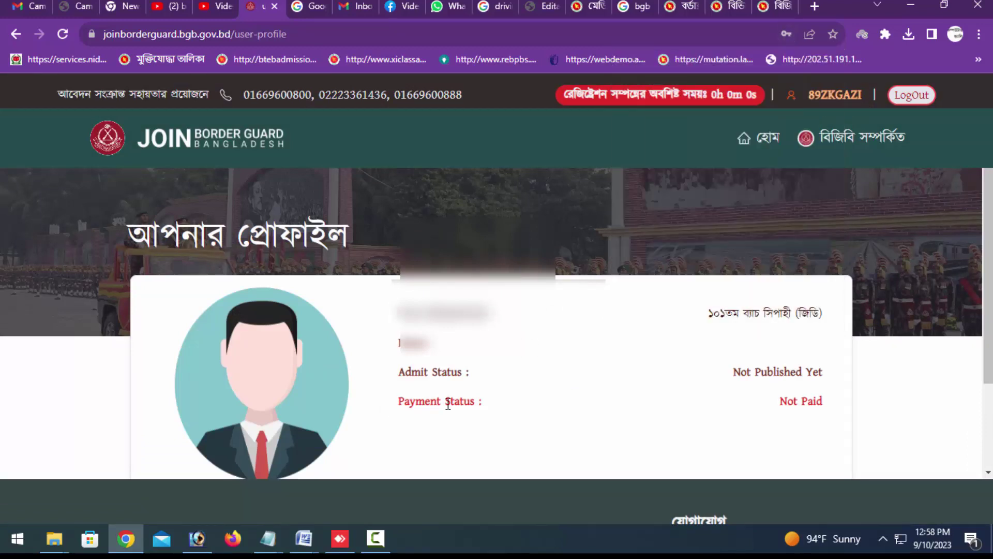
{"action": "scroll", "coordinate": [448, 404], "scroll_direction": "down", "scroll_amount": 2}
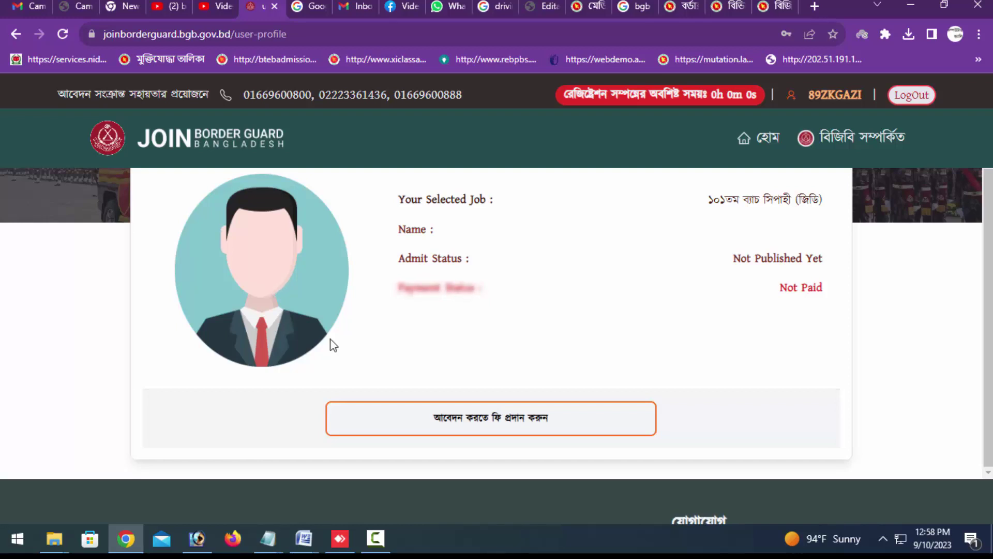
{"action": "scroll", "coordinate": [426, 298], "scroll_direction": "up", "scroll_amount": 1}
{"action": "left_click_drag", "start_coordinate": [443, 278], "coordinate": [755, 273]}
{"action": "left_click", "coordinate": [657, 309]}
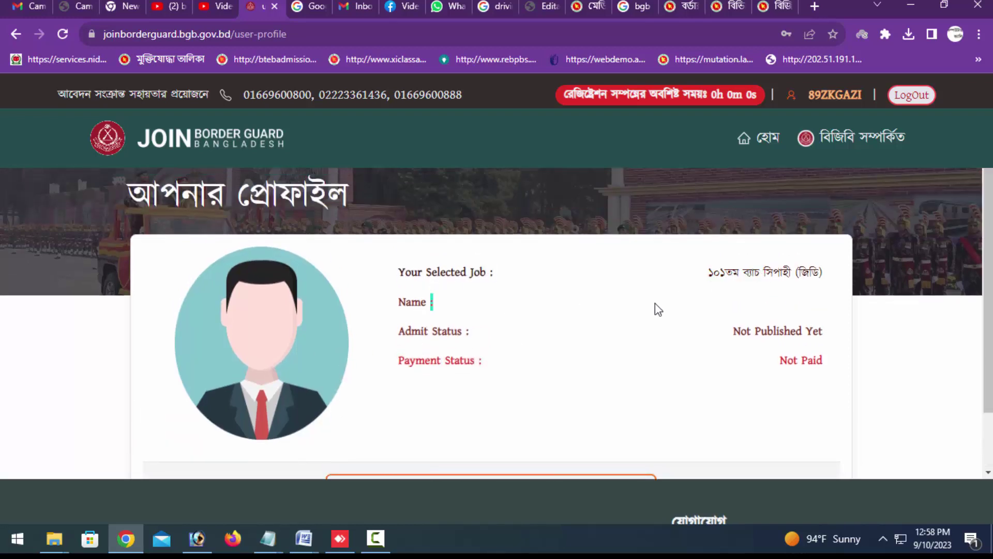
{"action": "scroll", "coordinate": [442, 350], "scroll_direction": "down", "scroll_amount": 1}
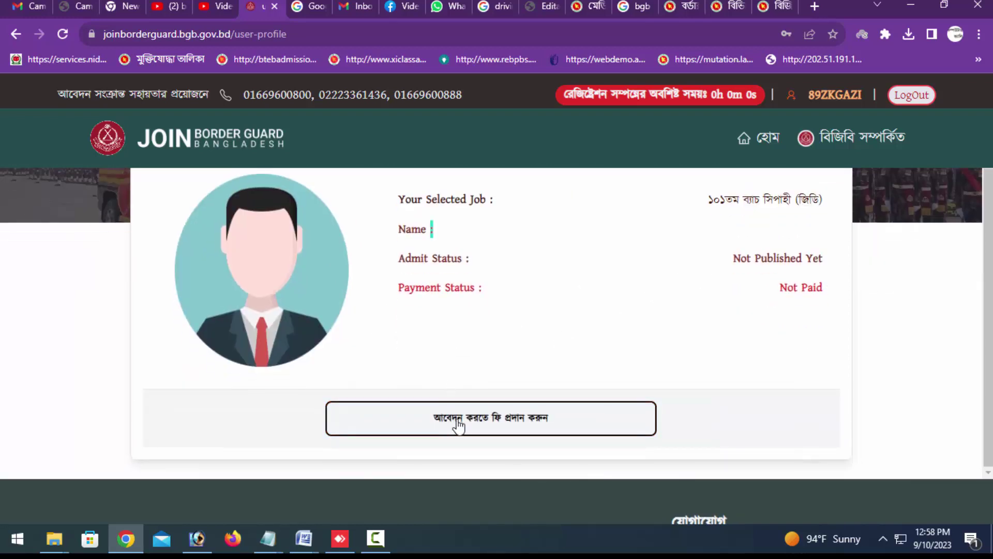
{"action": "scroll", "coordinate": [536, 347], "scroll_direction": "up", "scroll_amount": 2}
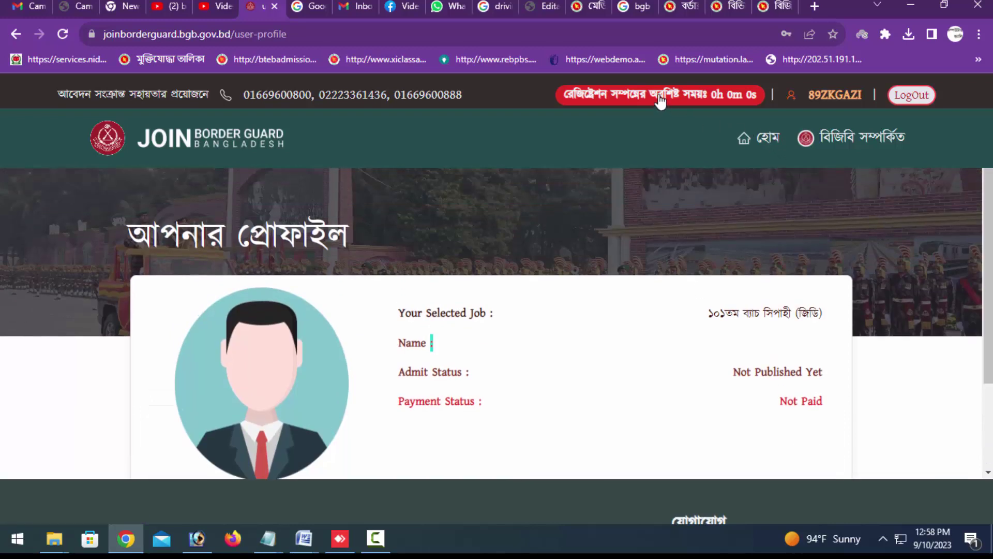
{"action": "scroll", "coordinate": [546, 371], "scroll_direction": "down", "scroll_amount": 1}
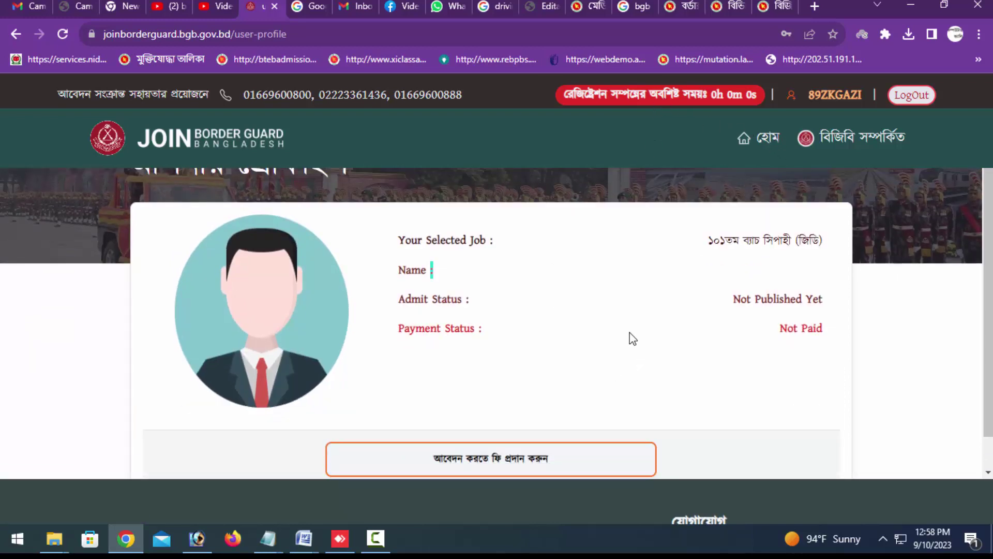
{"action": "scroll", "coordinate": [545, 328], "scroll_direction": "up", "scroll_amount": 1}
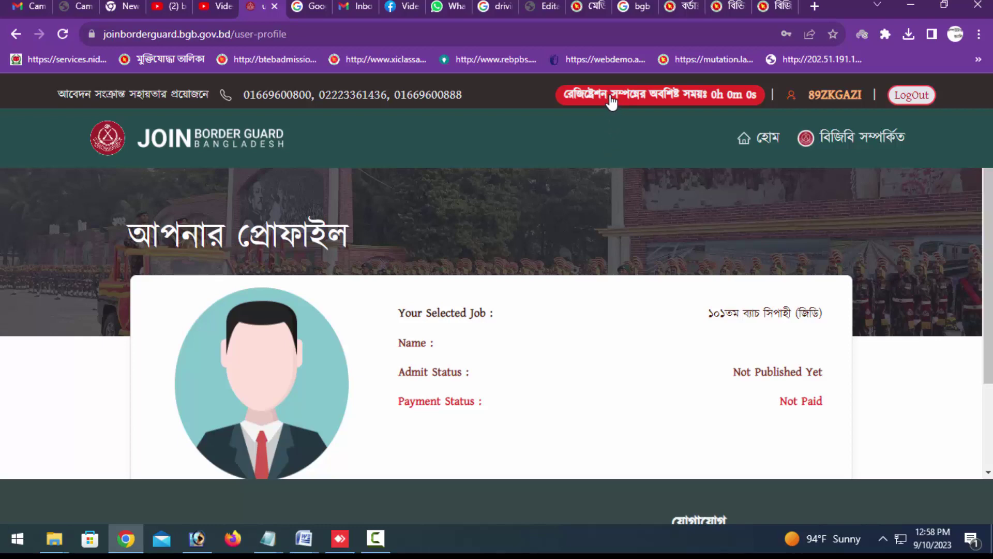
Visit the About BGB and home pages, then return to the applicant profile
{"action": "left_click", "coordinate": [817, 138]}
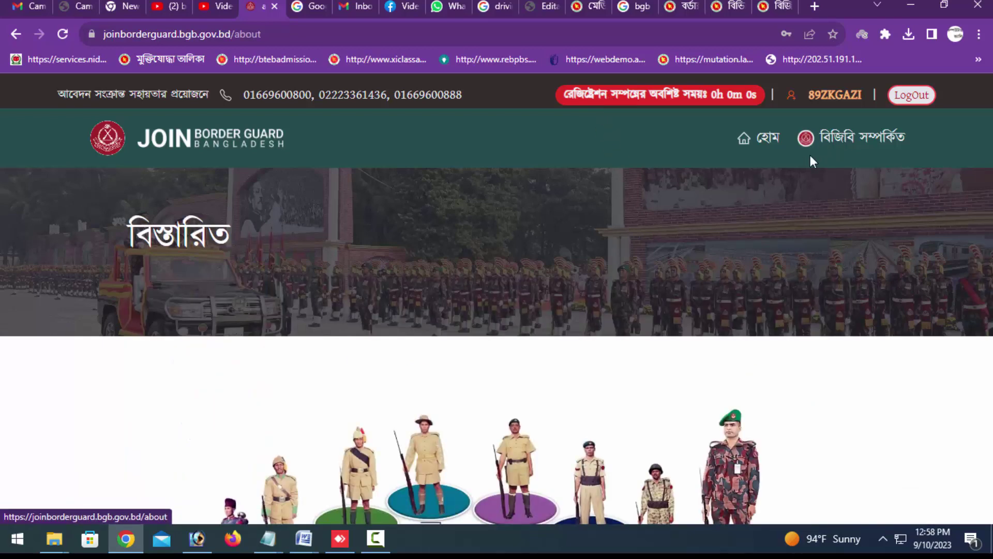
{"action": "left_click", "coordinate": [761, 146]}
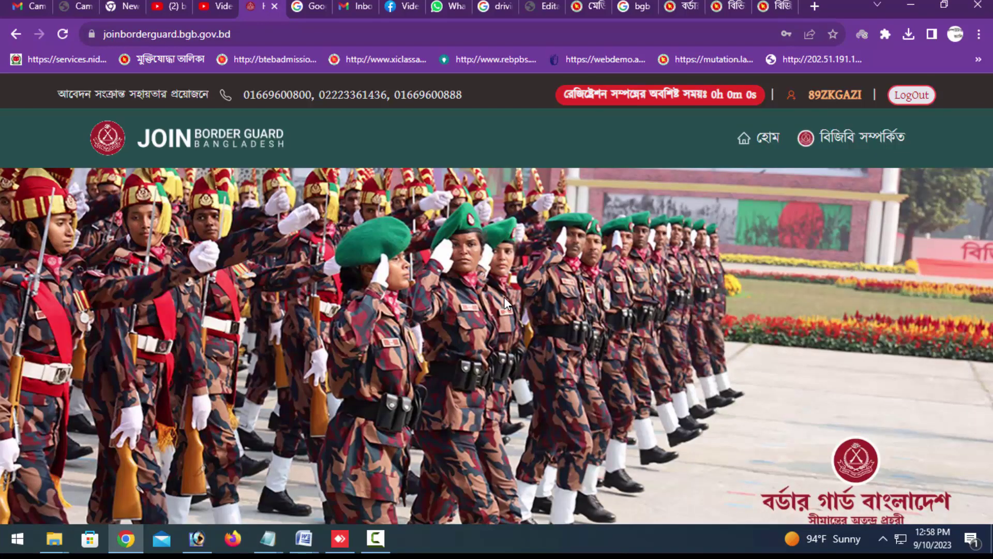
{"action": "scroll", "coordinate": [504, 303], "scroll_direction": "down", "scroll_amount": 8}
{"action": "scroll", "coordinate": [505, 311], "scroll_direction": "up", "scroll_amount": 2}
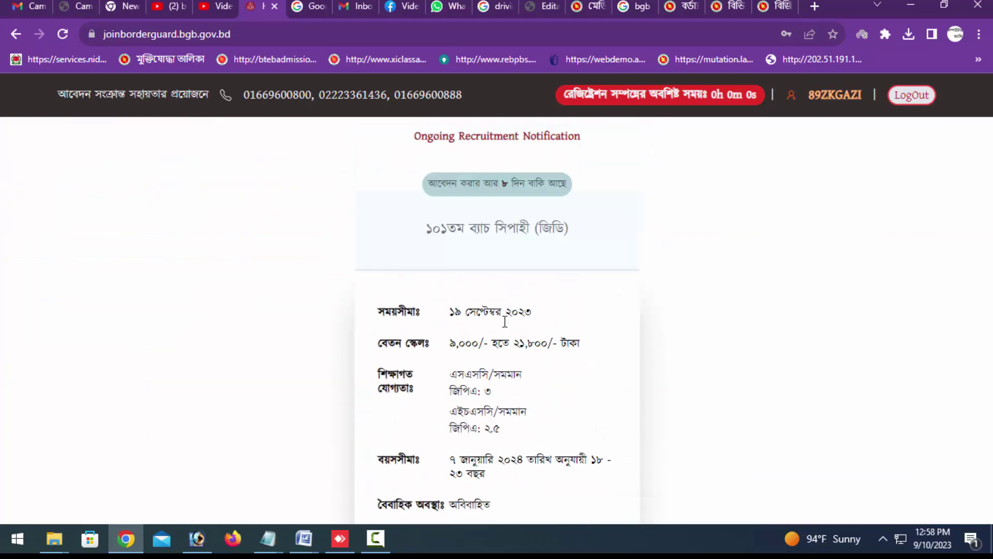
{"action": "scroll", "coordinate": [504, 321], "scroll_direction": "up", "scroll_amount": 3}
{"action": "scroll", "coordinate": [466, 326], "scroll_direction": "up", "scroll_amount": 3}
{"action": "left_click", "coordinate": [828, 96]}
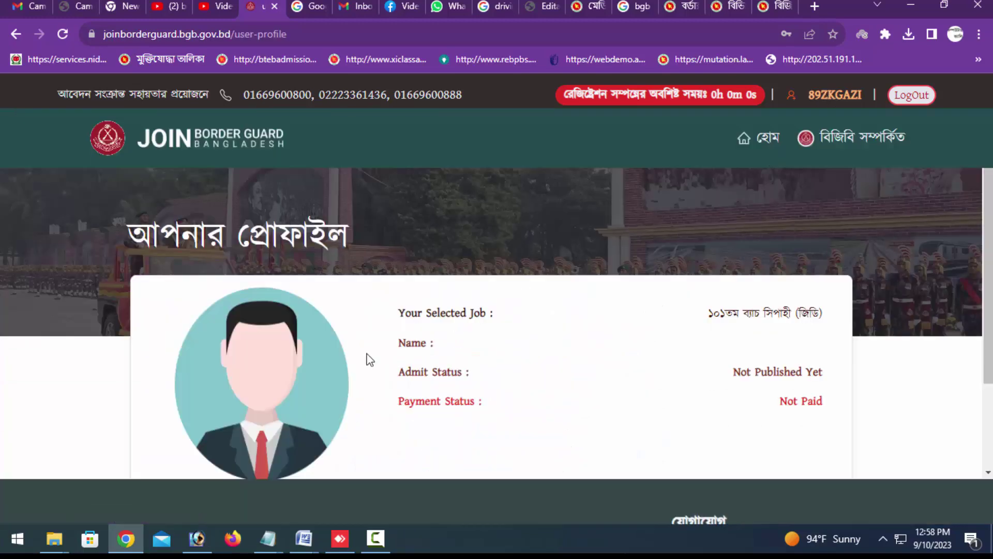
{"action": "scroll", "coordinate": [368, 352], "scroll_direction": "down", "scroll_amount": 2}
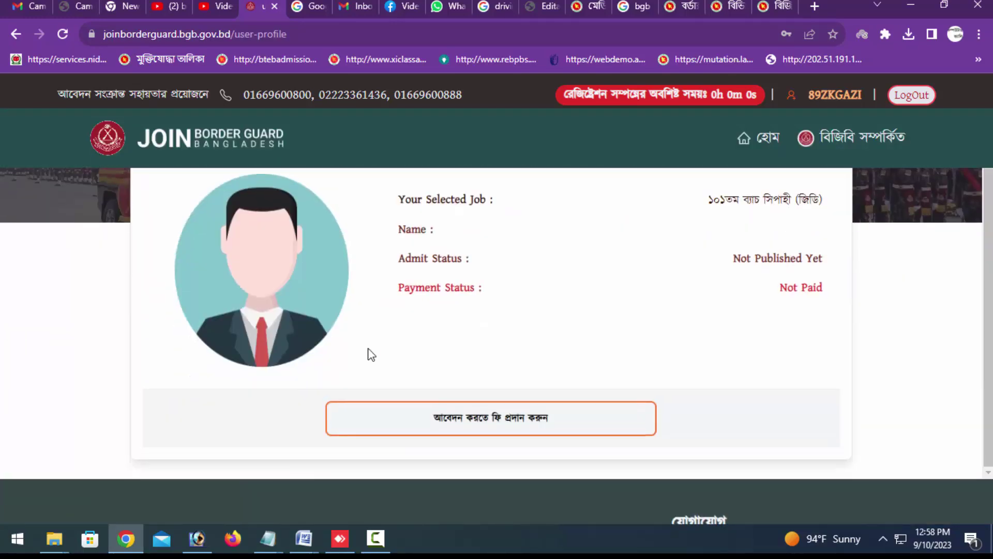
Start the BDT 110.00 fee payment and choose bKash under PortPos's Mobile tab
{"action": "left_click", "coordinate": [469, 431]}
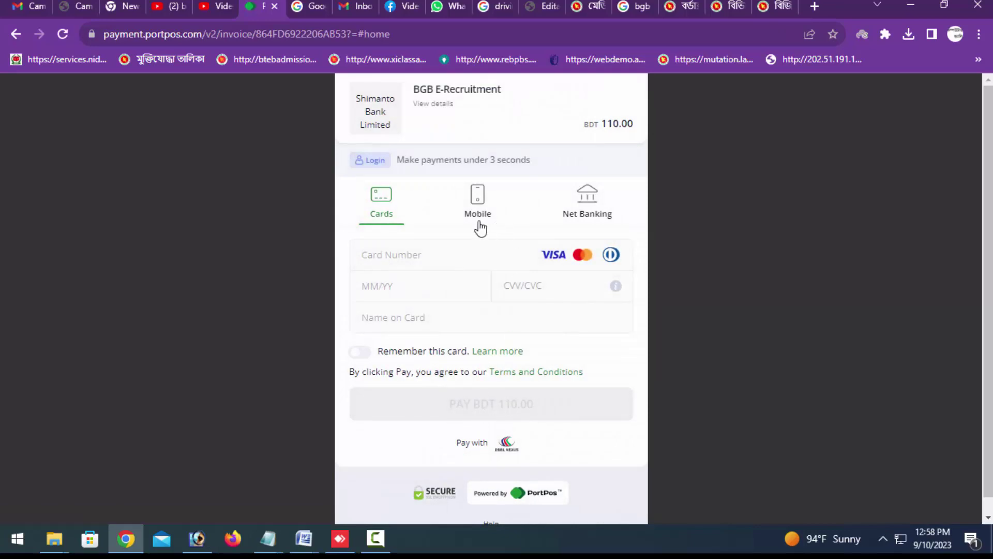
{"action": "left_click", "coordinate": [472, 228]}
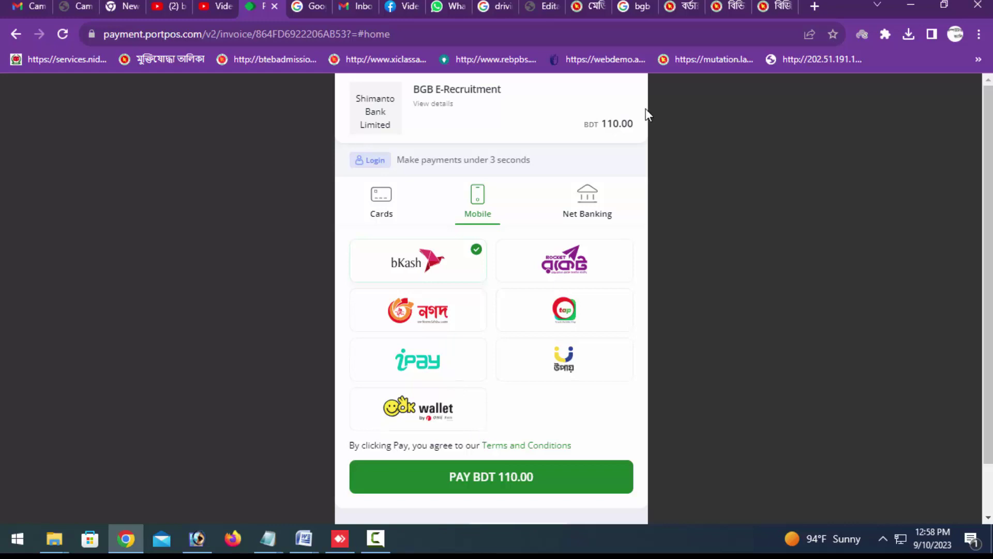
{"action": "left_click", "coordinate": [717, 6]}
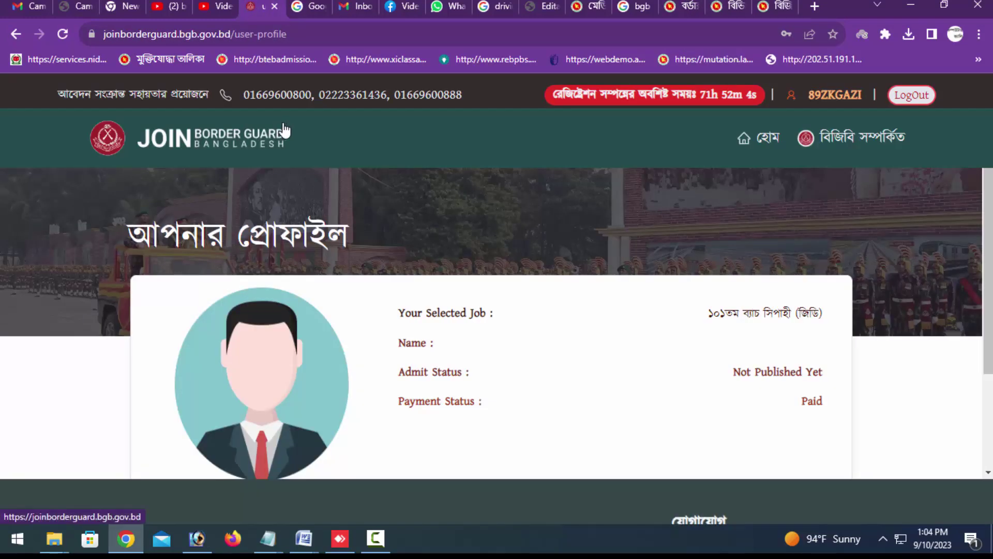
Scroll the profile and choose আপনার আবেদন সম্পূর্ণ করুন to continue the application
{"action": "scroll", "coordinate": [457, 257], "scroll_direction": "down", "scroll_amount": 2}
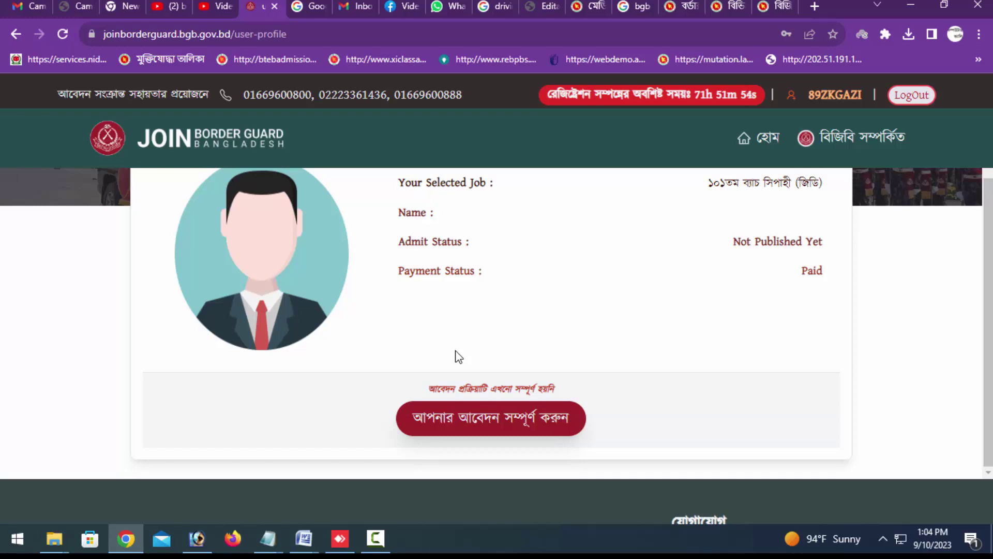
{"action": "left_click", "coordinate": [464, 427]}
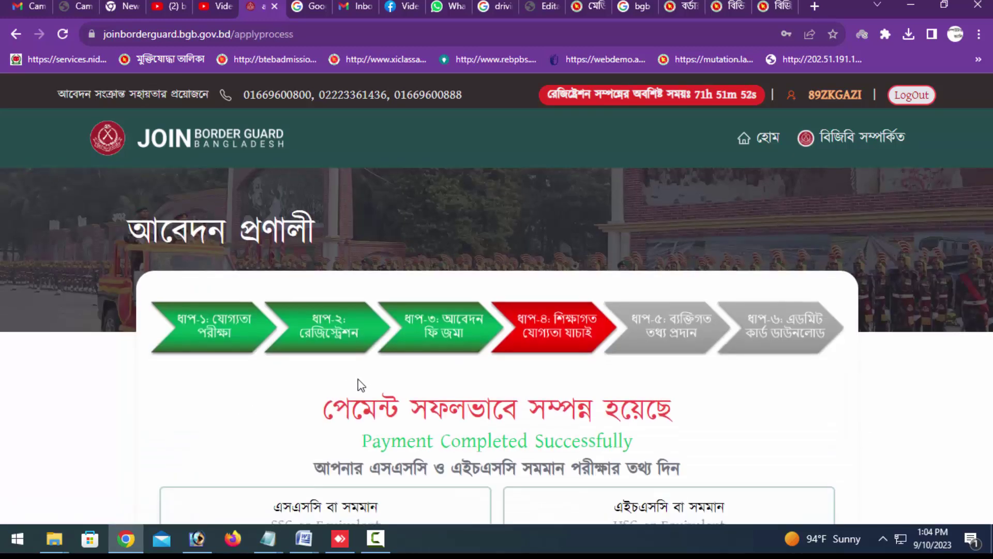
Set the SSC board to যশোর and the exam year to ২০২০
{"action": "scroll", "coordinate": [361, 386], "scroll_direction": "down", "scroll_amount": 4}
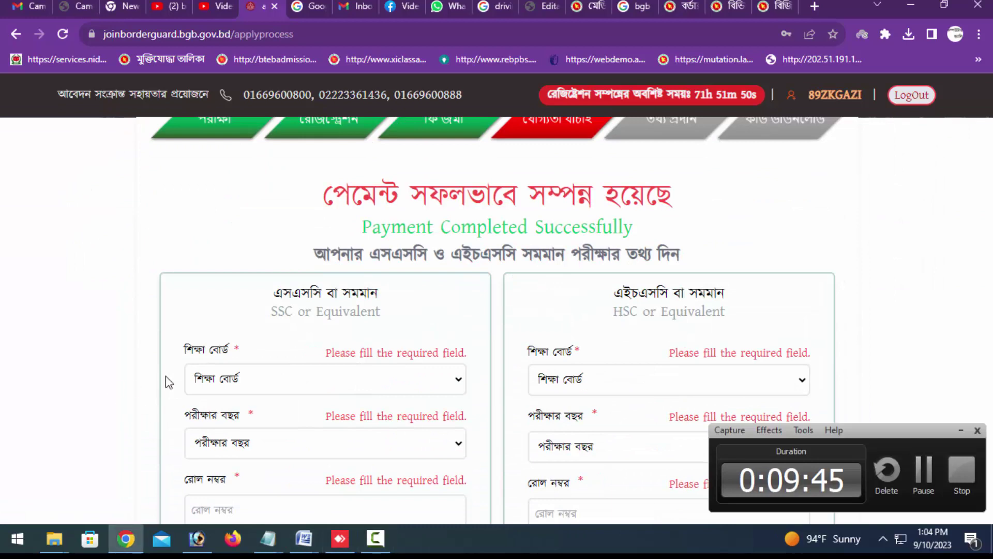
{"action": "left_click", "coordinate": [941, 429]}
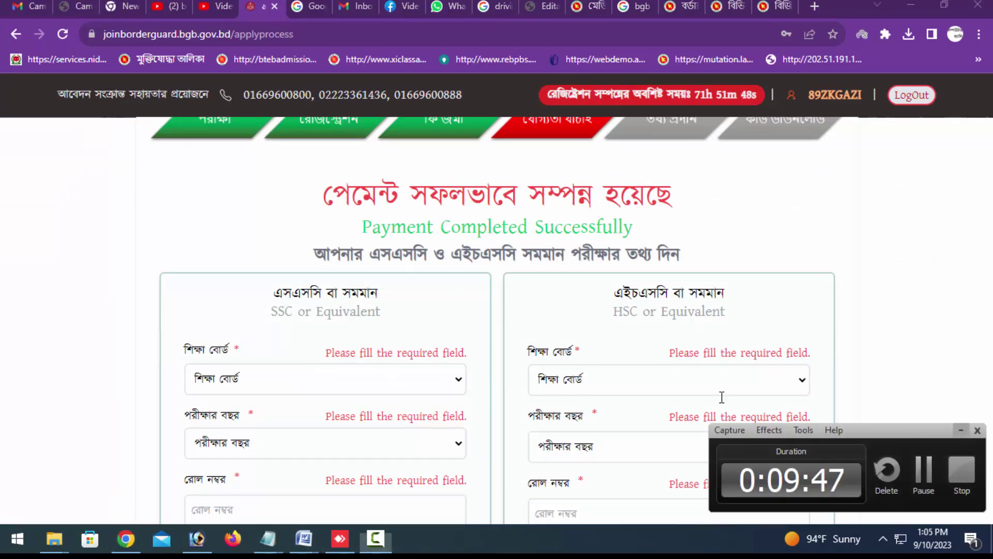
{"action": "scroll", "coordinate": [721, 396], "scroll_direction": "down", "scroll_amount": 1}
{"action": "left_click", "coordinate": [311, 308]}
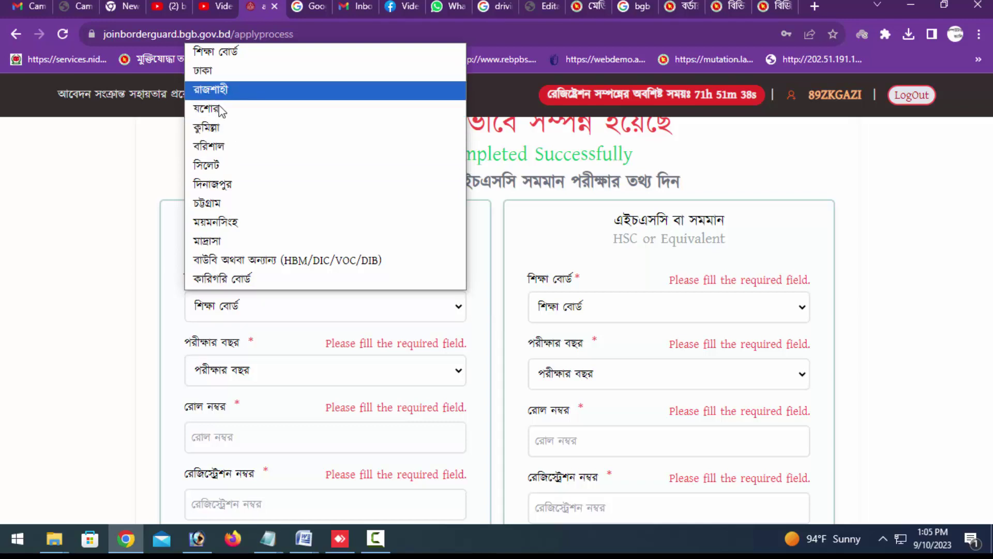
{"action": "left_click", "coordinate": [213, 109]}
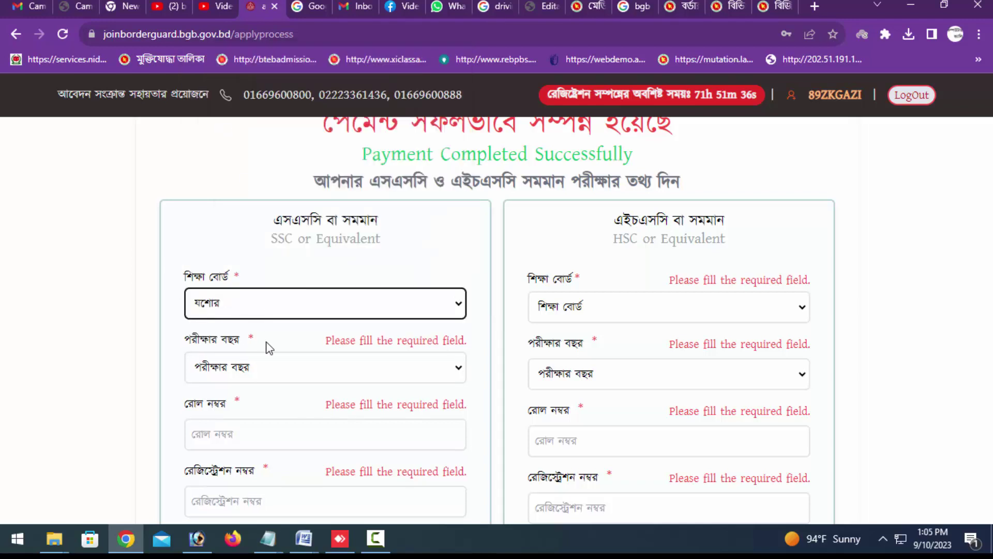
{"action": "left_click", "coordinate": [255, 366]}
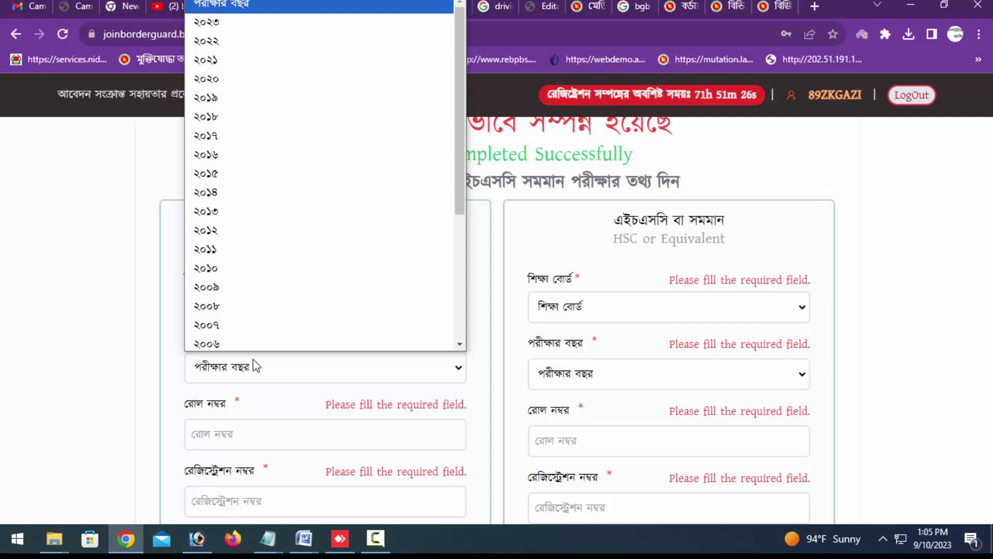
{"action": "left_click", "coordinate": [259, 78]}
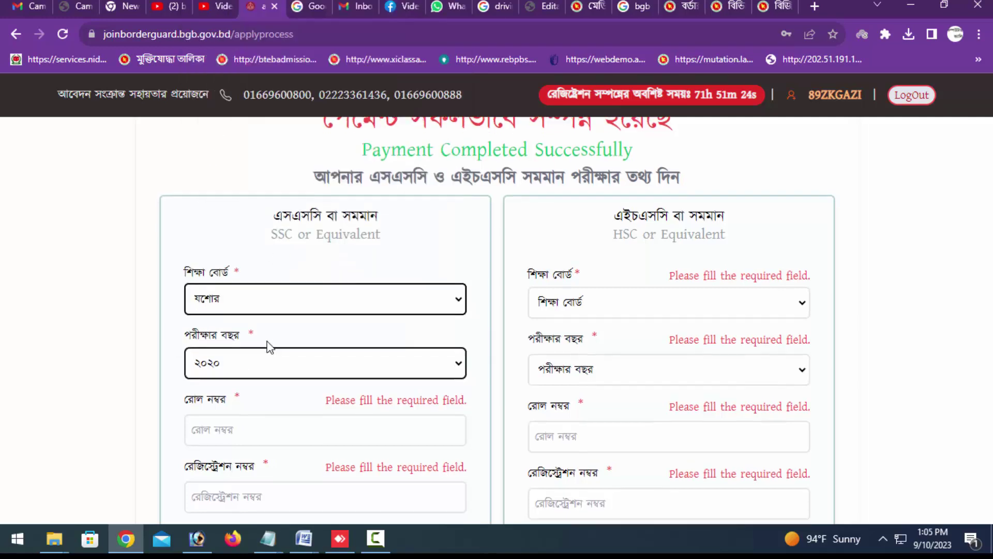
Enter the SSC roll and registration numbers
{"action": "scroll", "coordinate": [269, 347], "scroll_direction": "down", "scroll_amount": 1}
{"action": "left_click", "coordinate": [253, 361]}
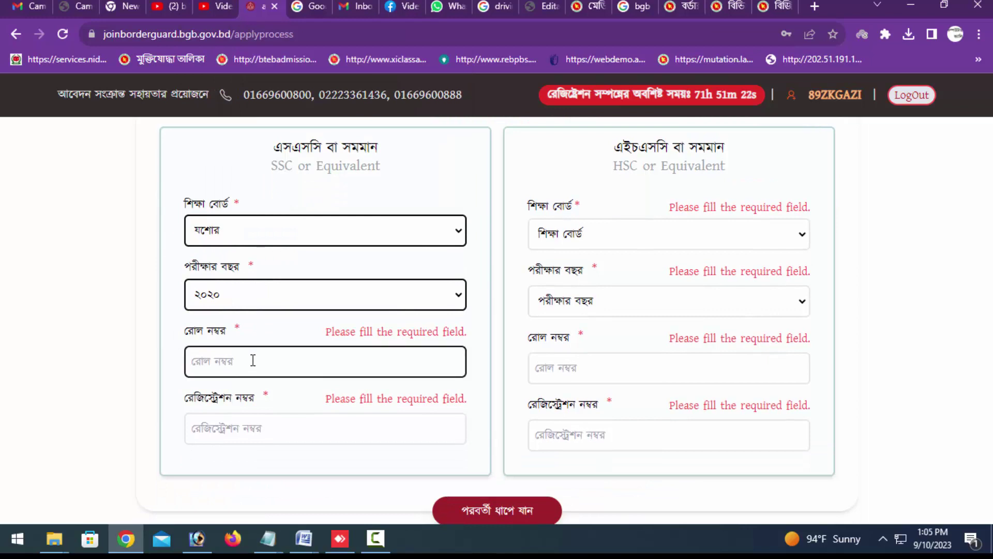
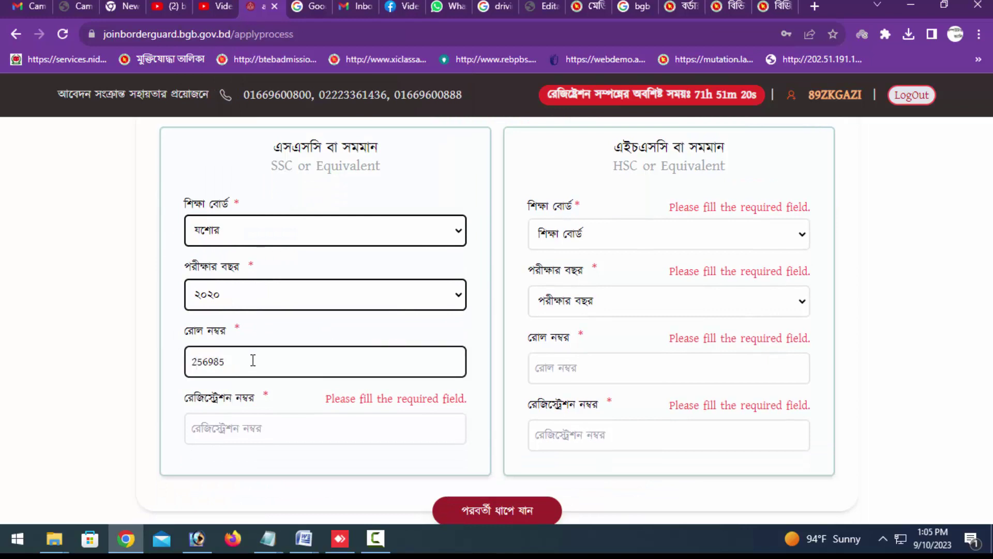
{"action": "left_click", "coordinate": [237, 430]}
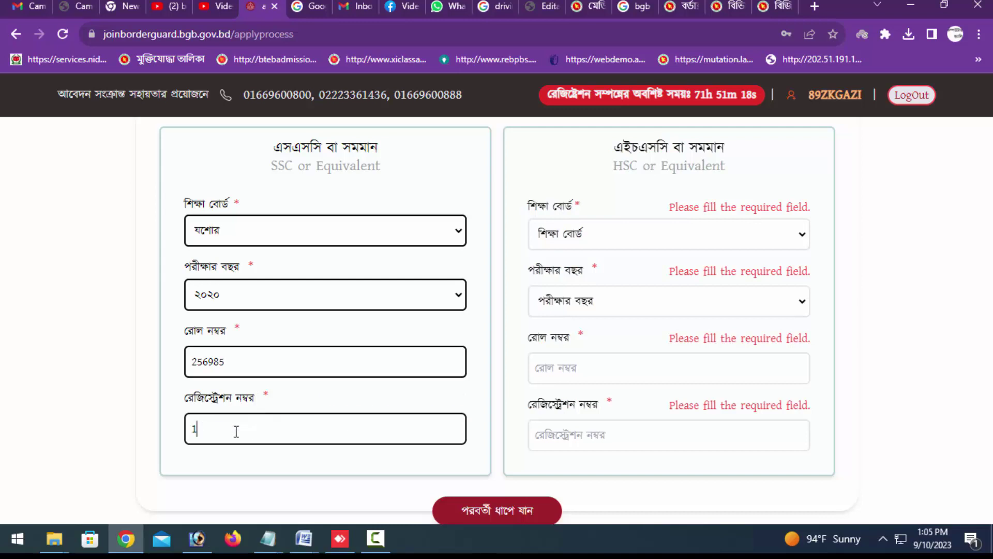
{"action": "left_click", "coordinate": [632, 233]}
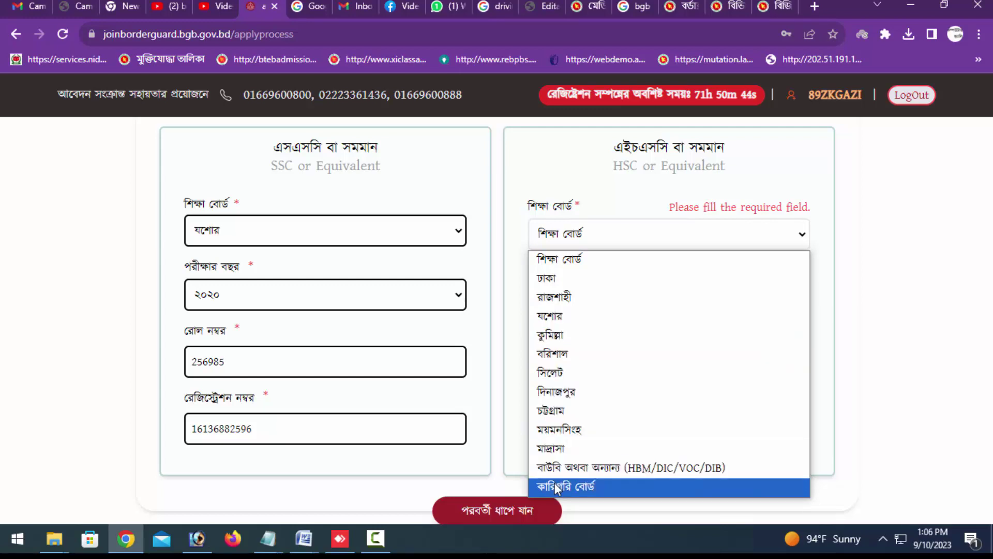
Fill HSC with কারিগরি বোর্ড, year ২০২২, the roll and registration numbers, then submit
{"action": "left_click", "coordinate": [556, 487]}
{"action": "left_click", "coordinate": [558, 305]}
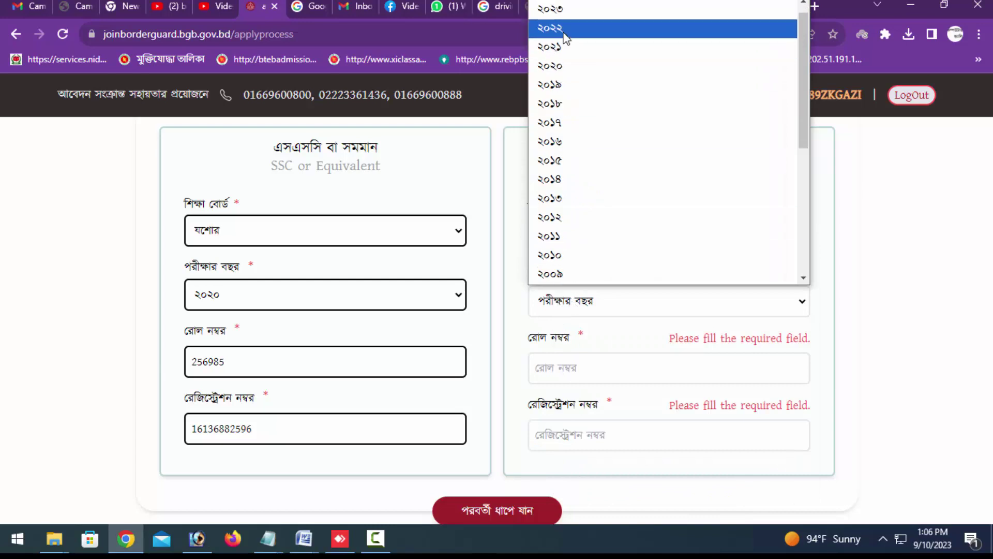
{"action": "left_click", "coordinate": [551, 28]}
{"action": "left_click", "coordinate": [591, 367]}
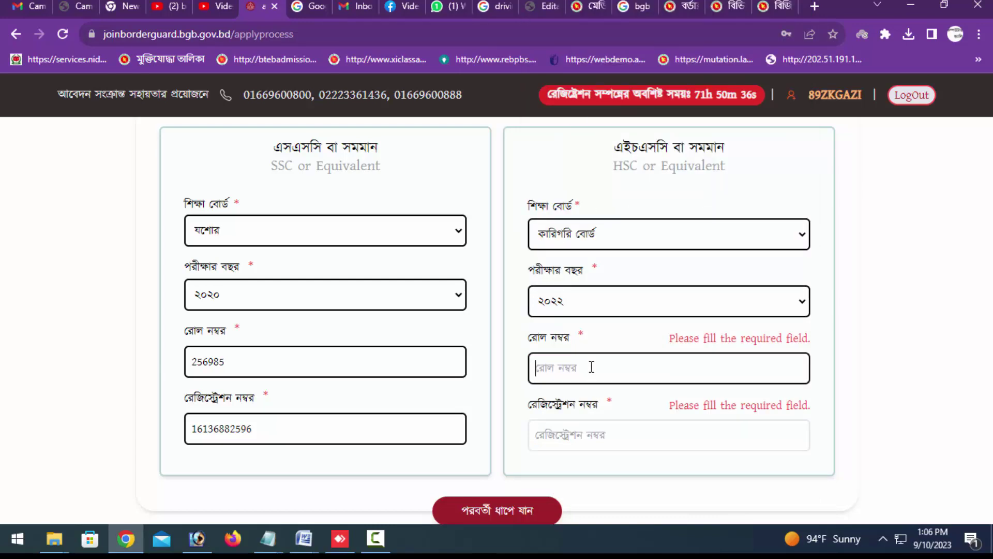
{"action": "type", "text": "16"}
{"action": "key", "text": "BackSpace"}
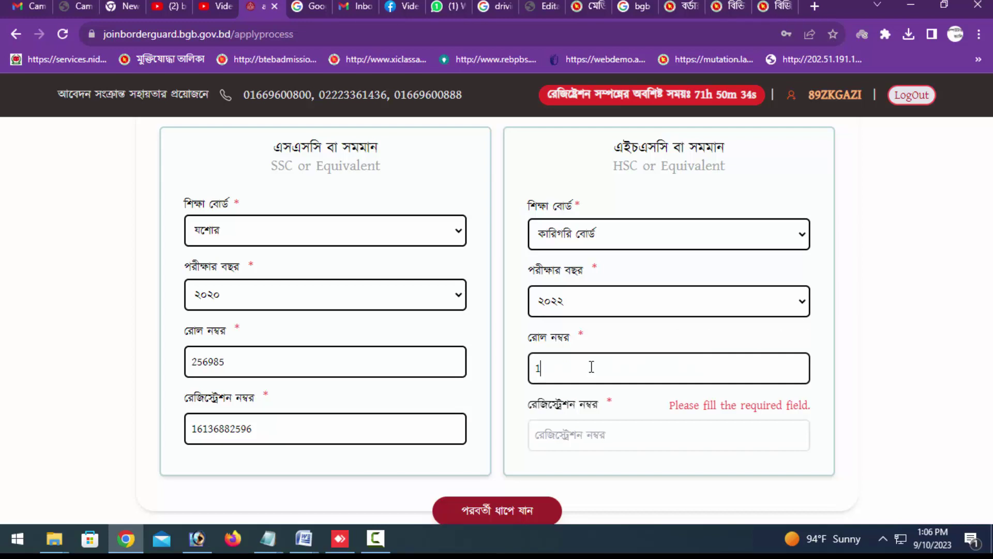
{"action": "key", "text": "BackSpace"}
{"action": "left_click", "coordinate": [590, 430]}
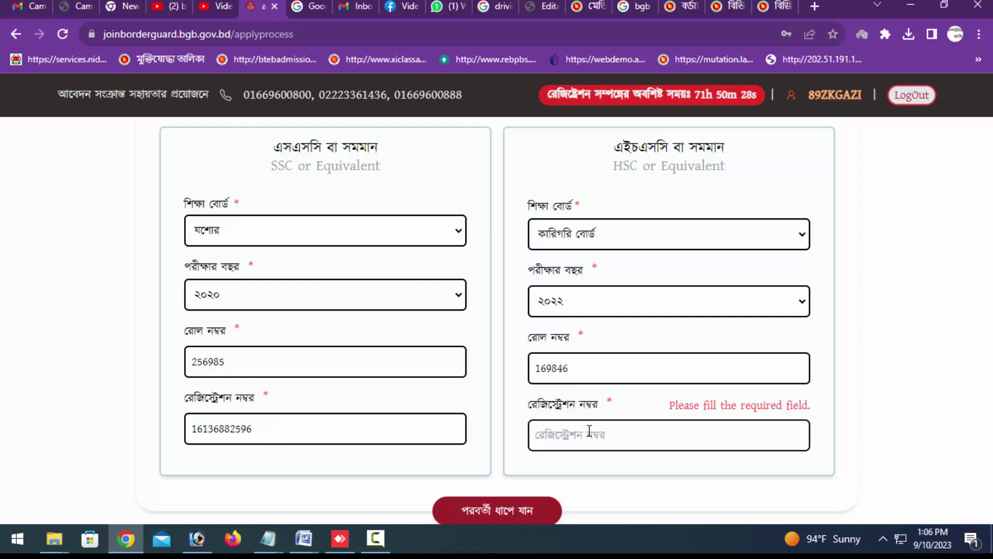
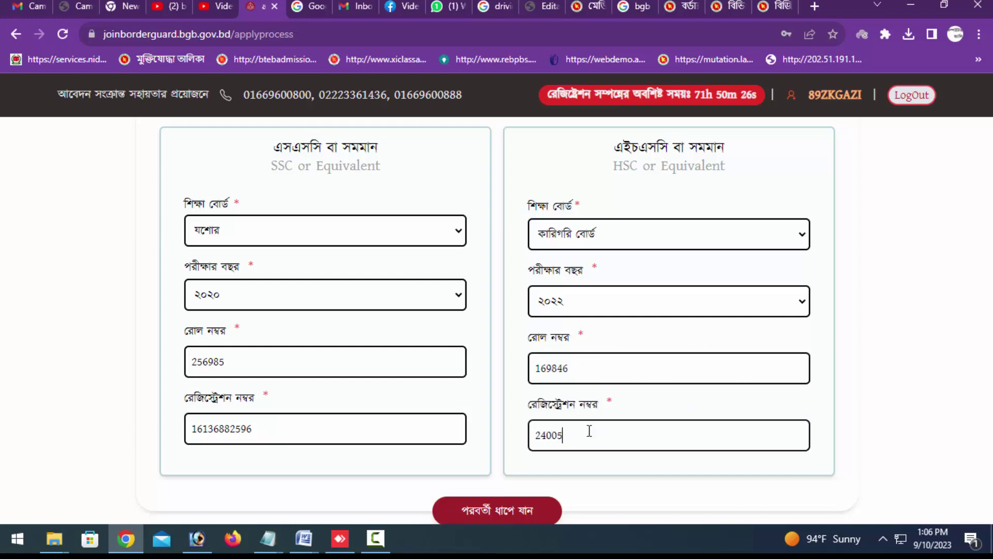
{"action": "left_click", "coordinate": [551, 509]}
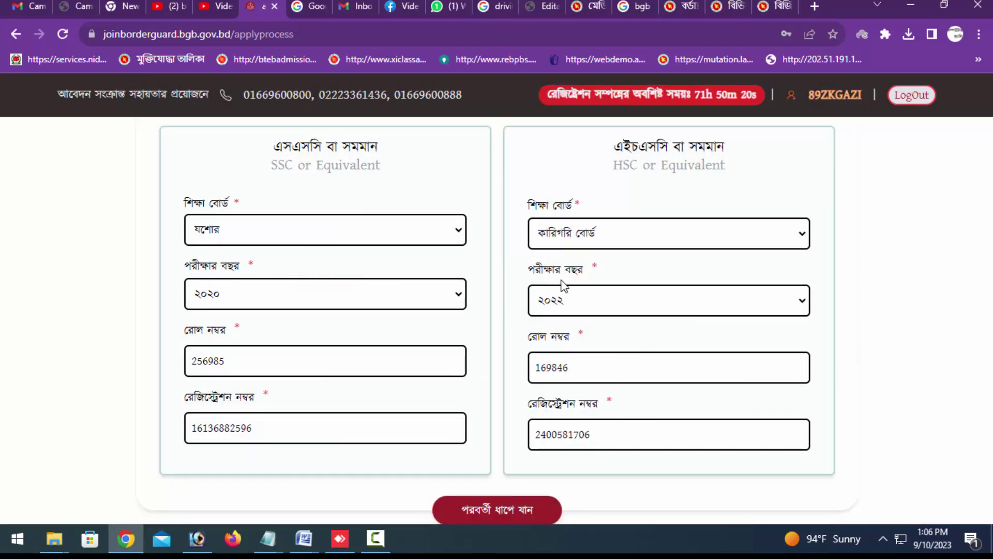
After the rejection, keep ২০২২ and retype the HSC roll and registration numbers
{"action": "left_click", "coordinate": [565, 309]}
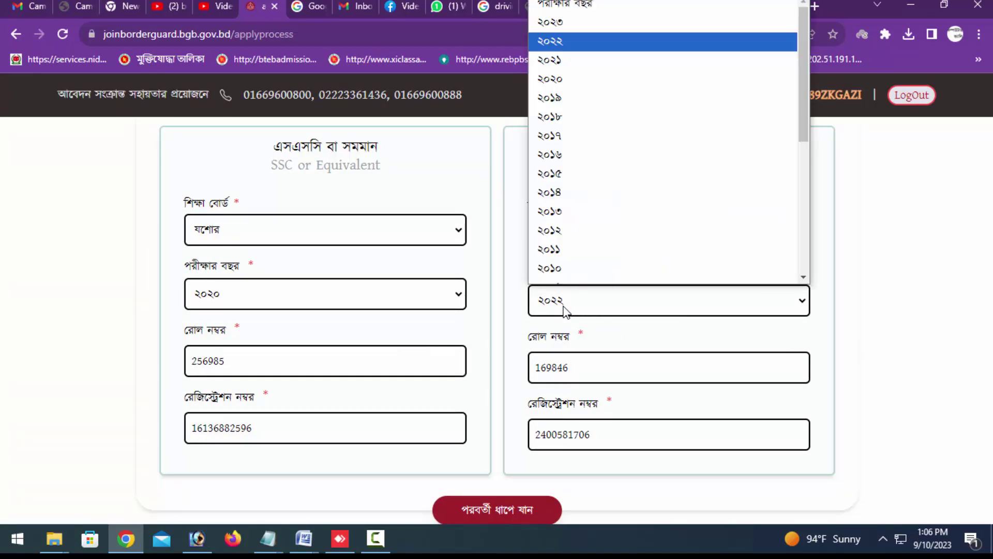
{"action": "left_click", "coordinate": [566, 309]}
{"action": "left_click_drag", "start_coordinate": [581, 372], "coordinate": [429, 390]}
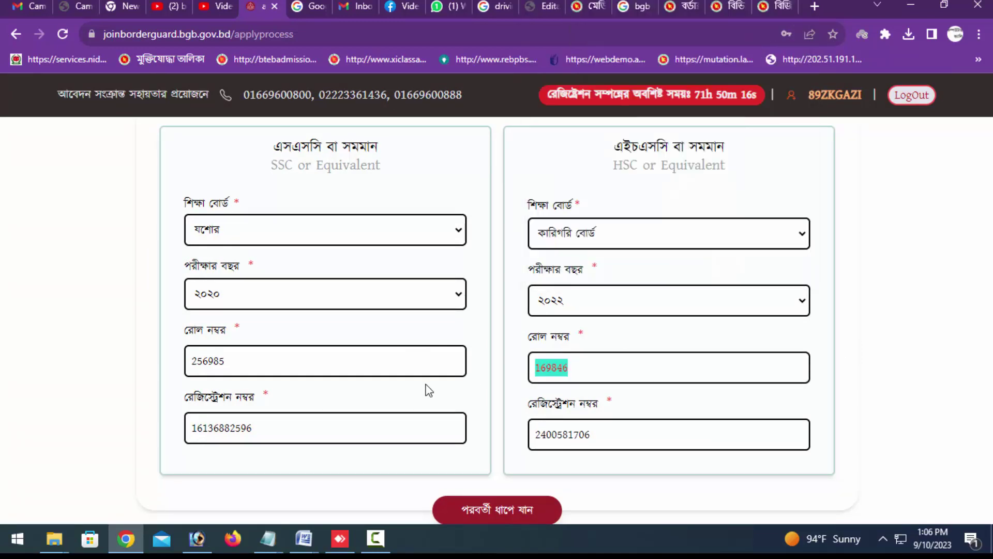
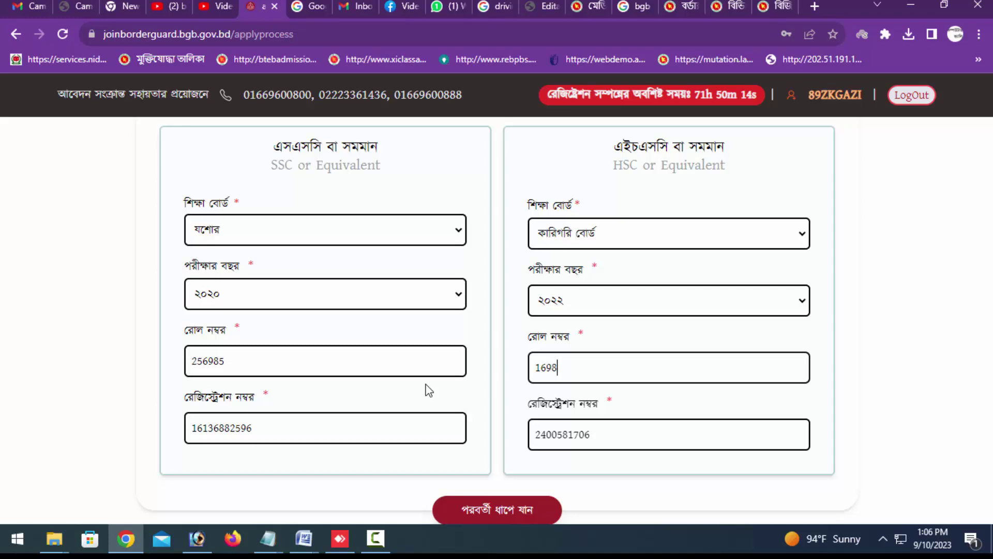
{"action": "left_click_drag", "start_coordinate": [616, 429], "coordinate": [428, 436]}
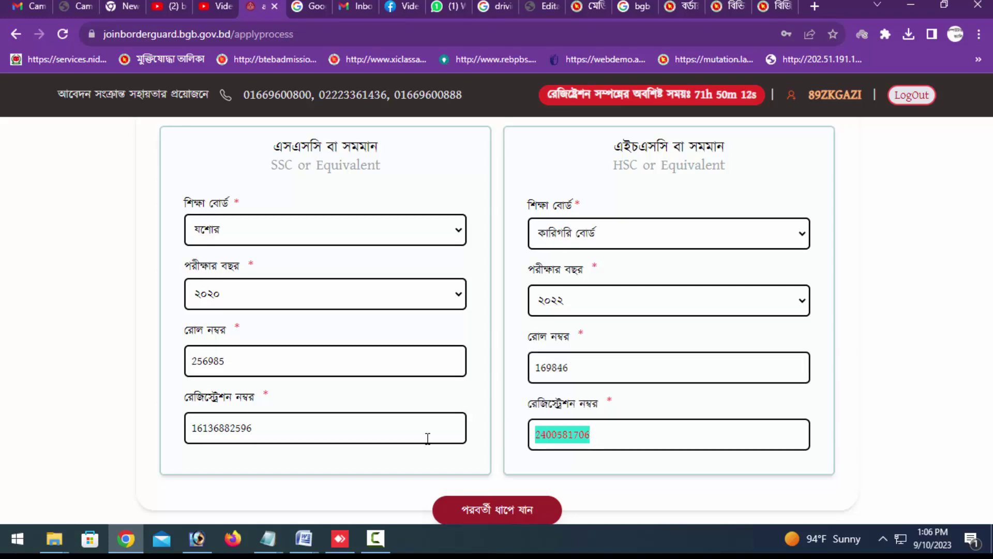
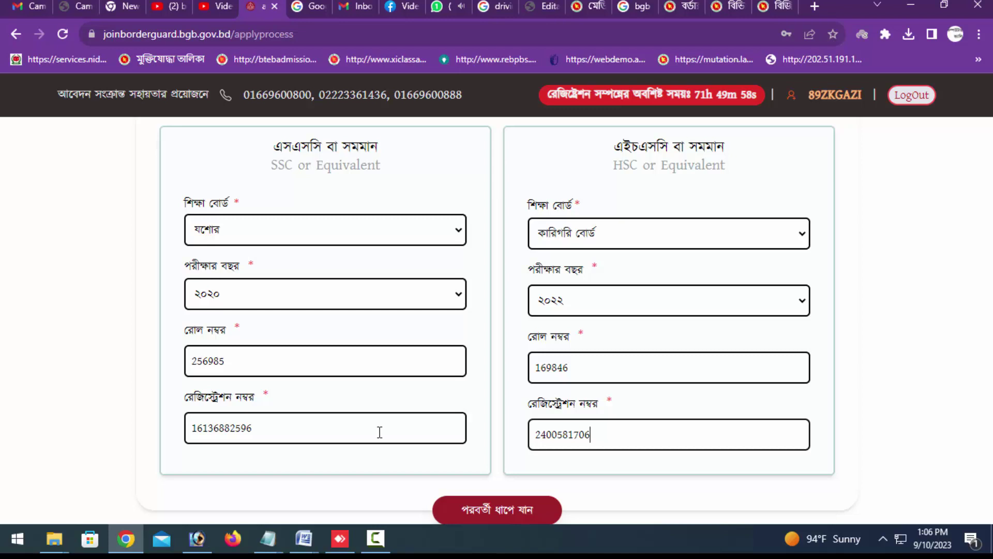
{"action": "left_click", "coordinate": [496, 510]}
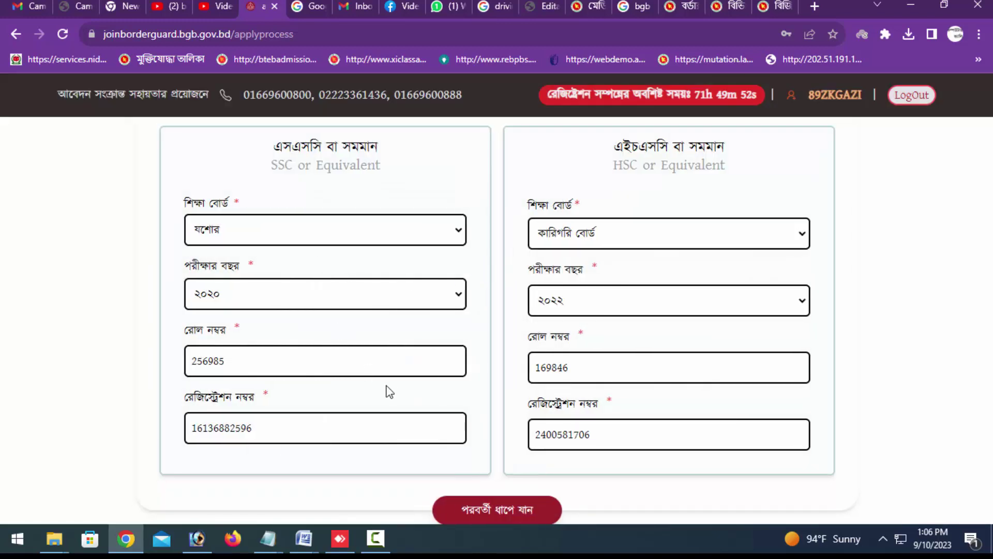
{"action": "scroll", "coordinate": [388, 390], "scroll_direction": "up", "scroll_amount": 3}
{"action": "scroll", "coordinate": [396, 391], "scroll_direction": "down", "scroll_amount": 3}
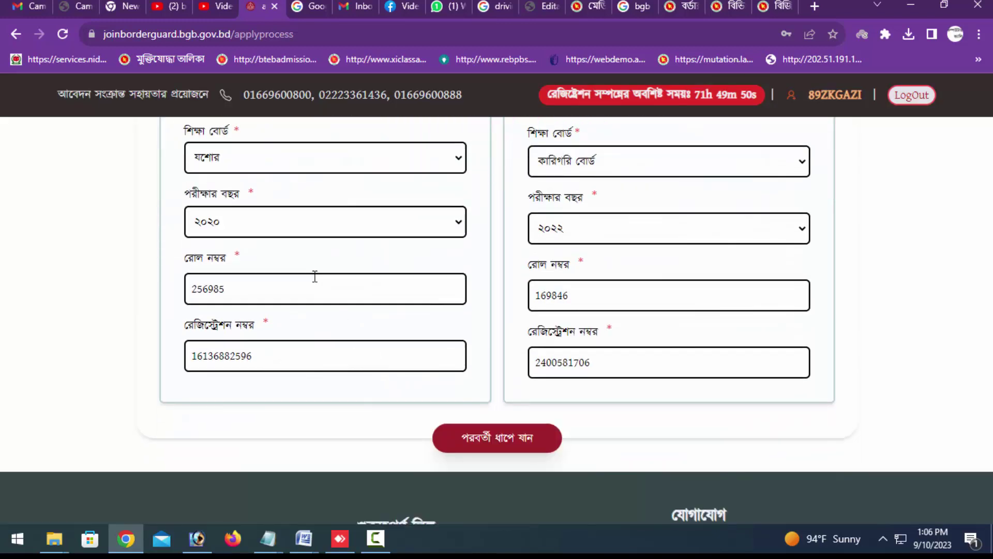
{"action": "scroll", "coordinate": [255, 310], "scroll_direction": "up", "scroll_amount": 2}
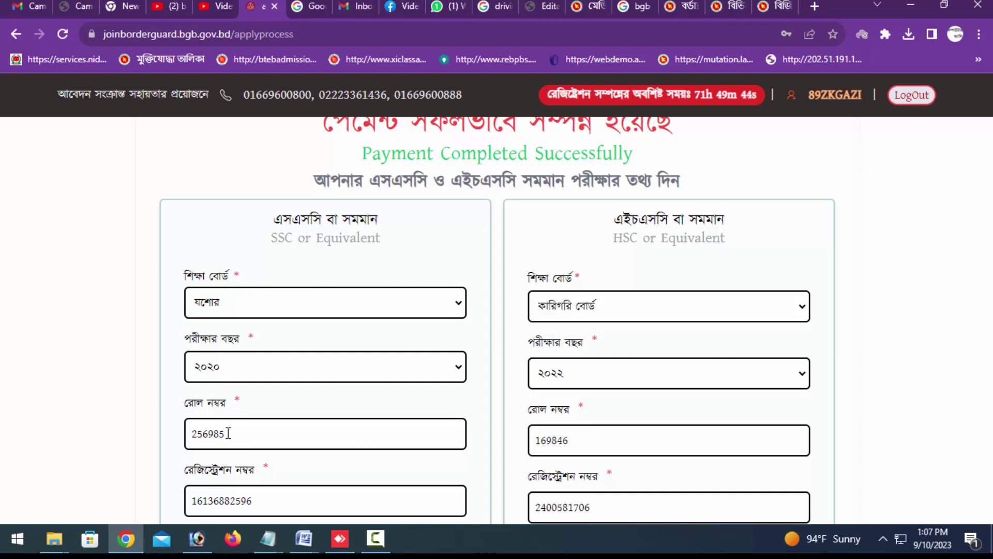
{"action": "scroll", "coordinate": [241, 434], "scroll_direction": "down", "scroll_amount": 2}
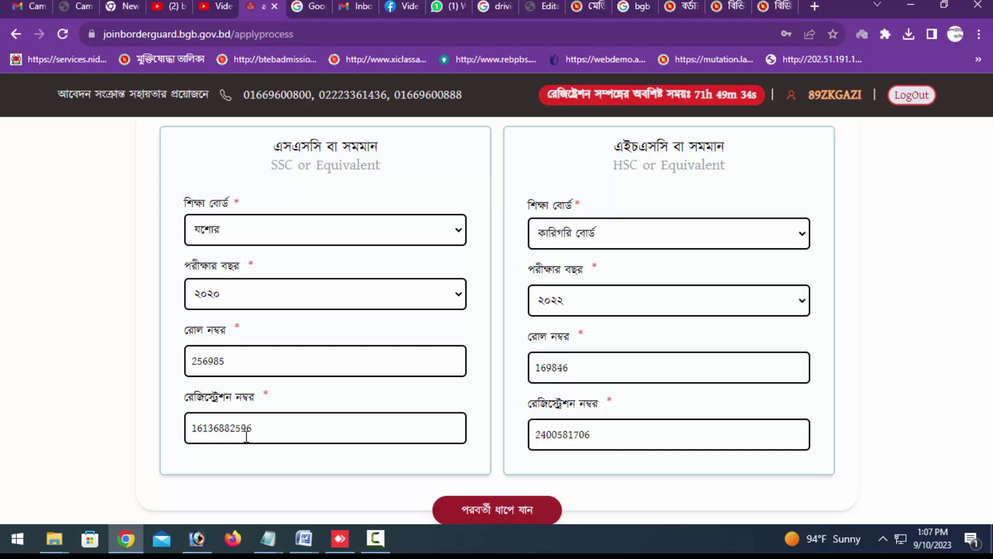
{"action": "left_click", "coordinate": [510, 514]}
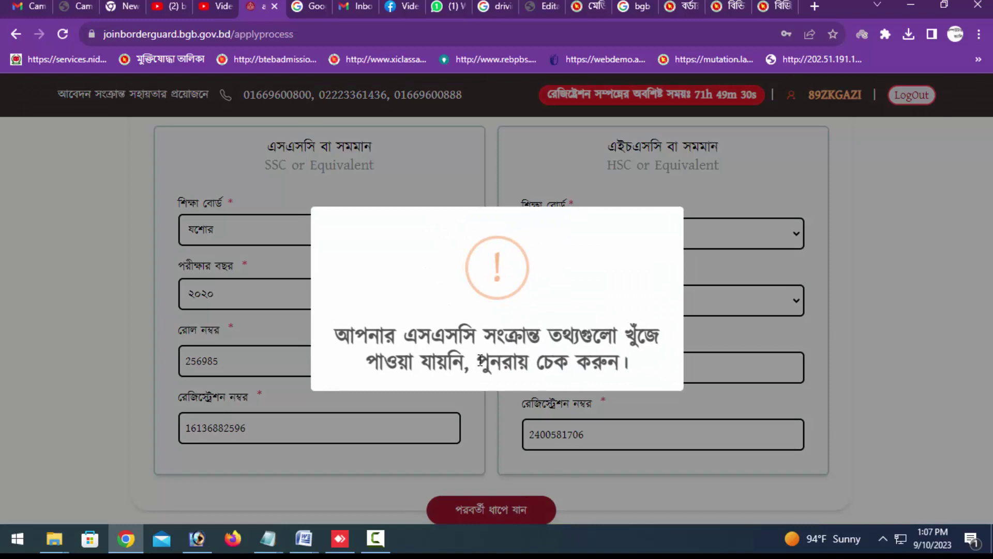
{"action": "left_click", "coordinate": [173, 151]}
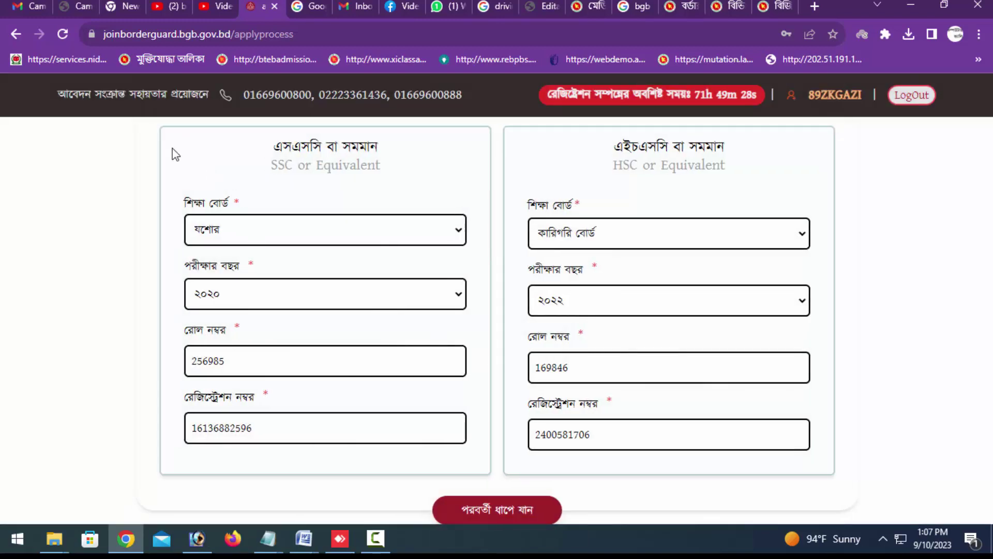
Reload the form and fill SSC details: যশোর board, ২০২০ exam year, roll and registration numbers
{"action": "left_click", "coordinate": [64, 36]}
{"action": "scroll", "coordinate": [284, 331], "scroll_direction": "down", "scroll_amount": 5}
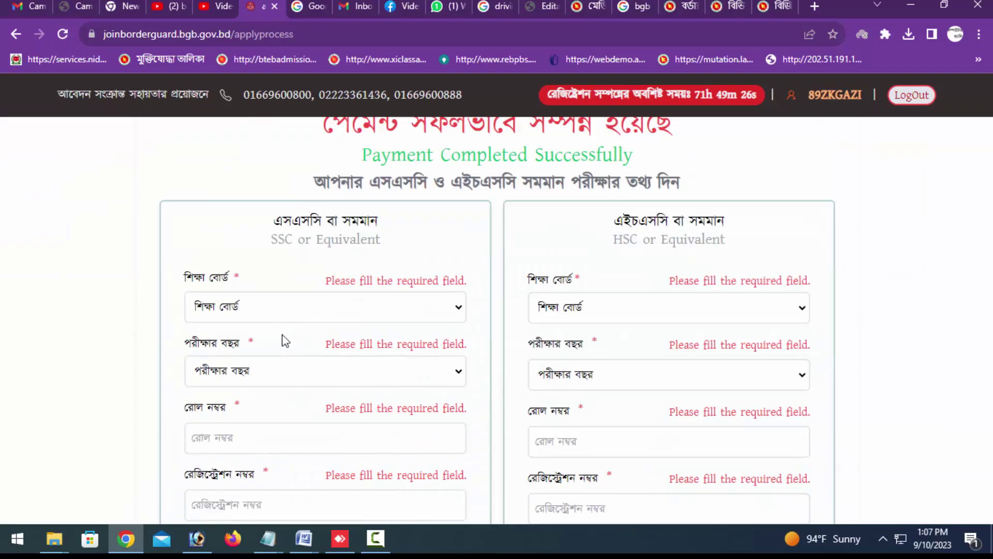
{"action": "left_click", "coordinate": [329, 314]}
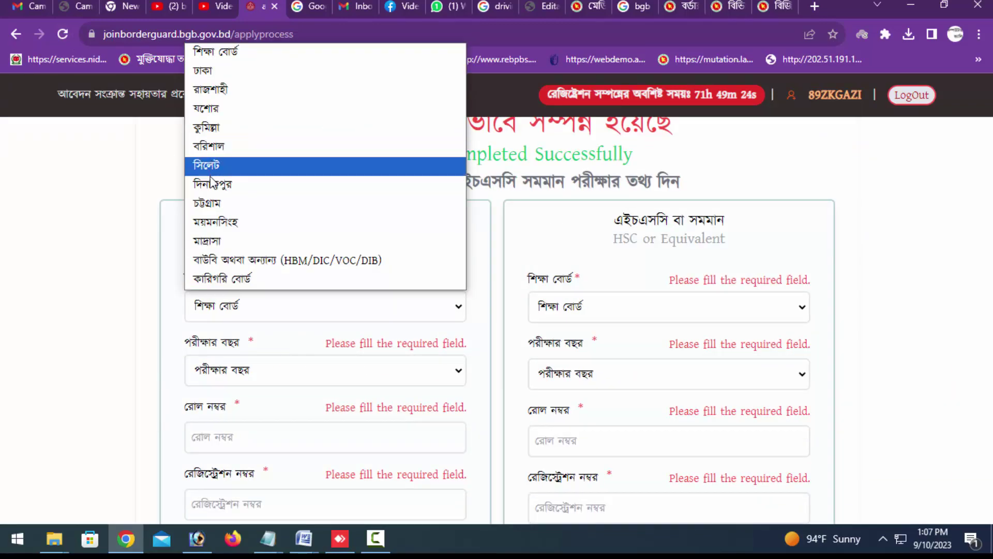
{"action": "left_click", "coordinate": [207, 108]}
{"action": "left_click", "coordinate": [241, 377]}
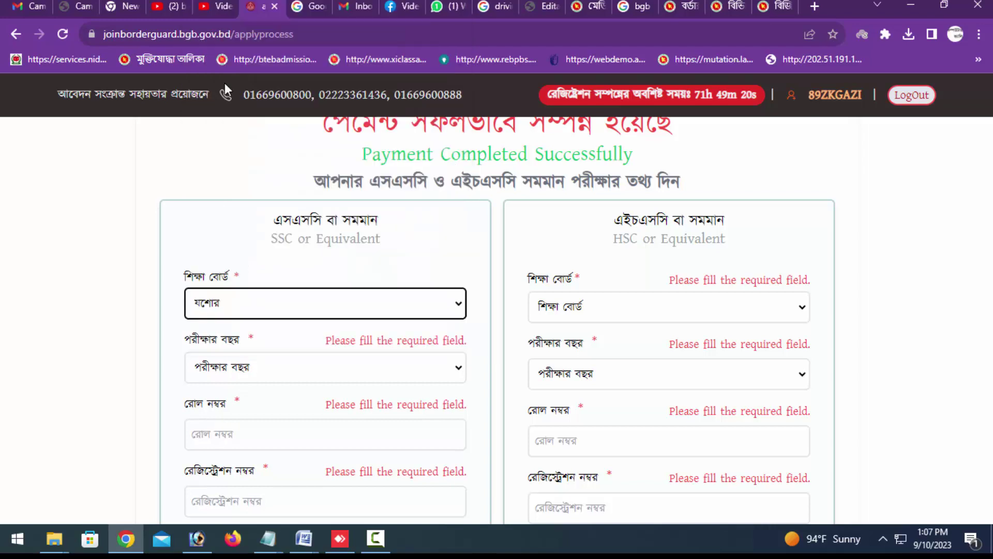
{"action": "left_click", "coordinate": [225, 85]}
{"action": "left_click", "coordinate": [246, 443]}
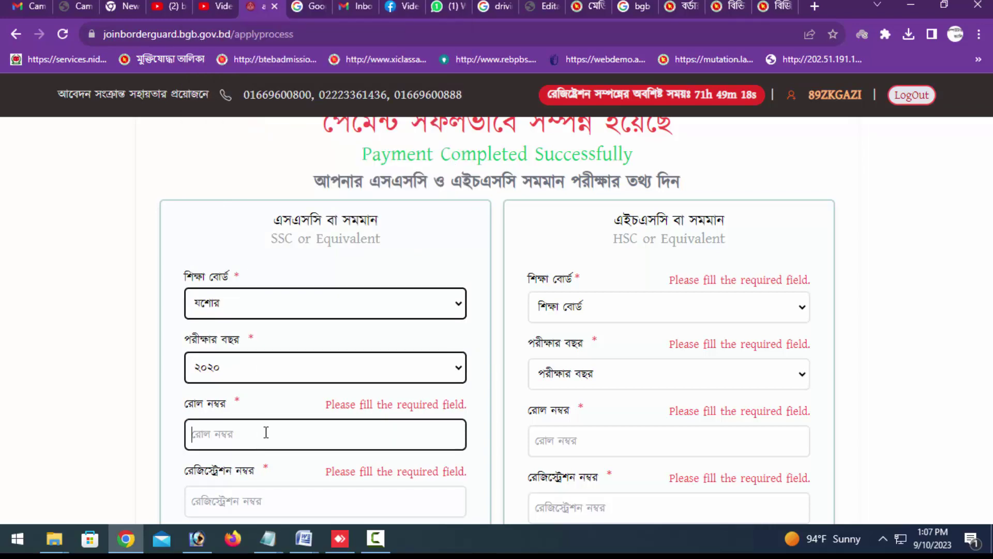
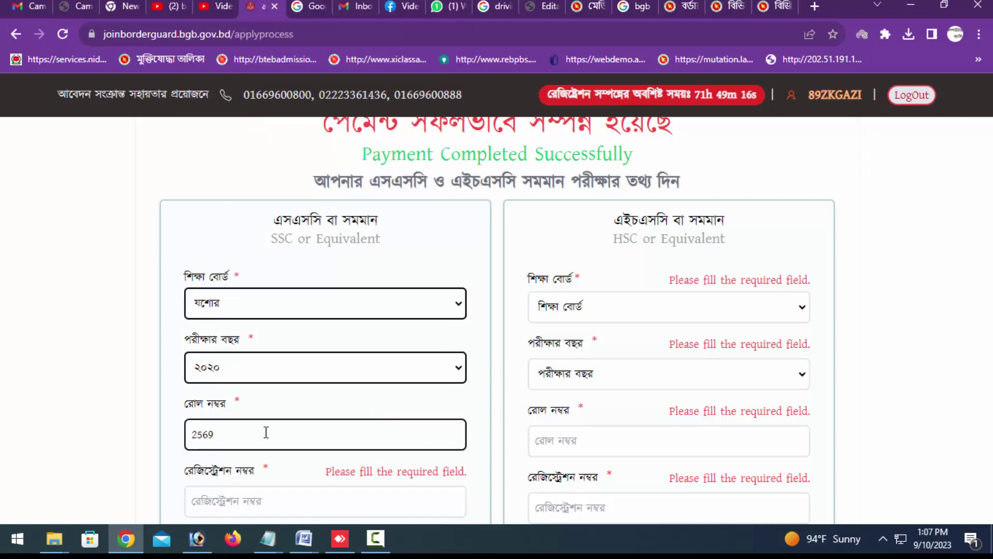
{"action": "scroll", "coordinate": [265, 433], "scroll_direction": "down", "scroll_amount": 2}
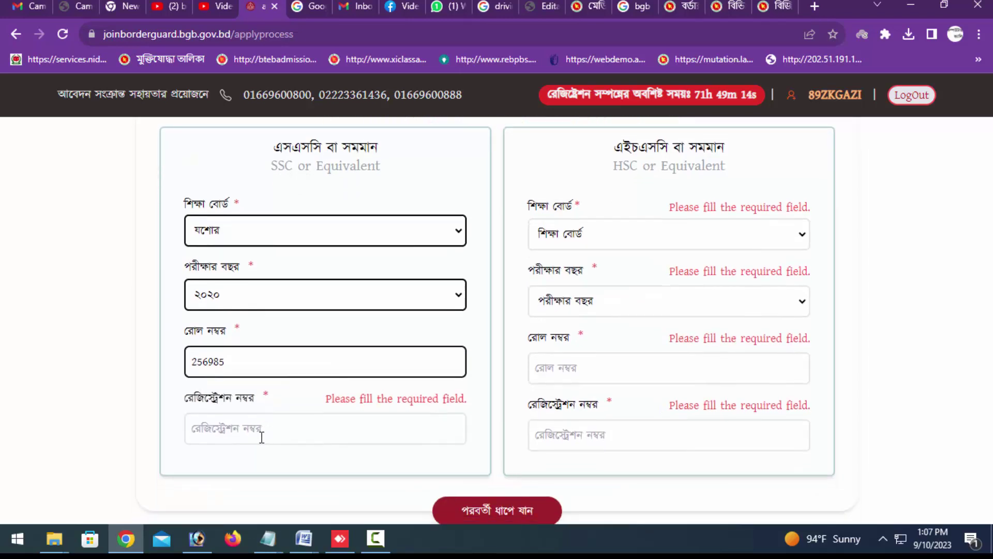
{"action": "left_click", "coordinate": [262, 434]}
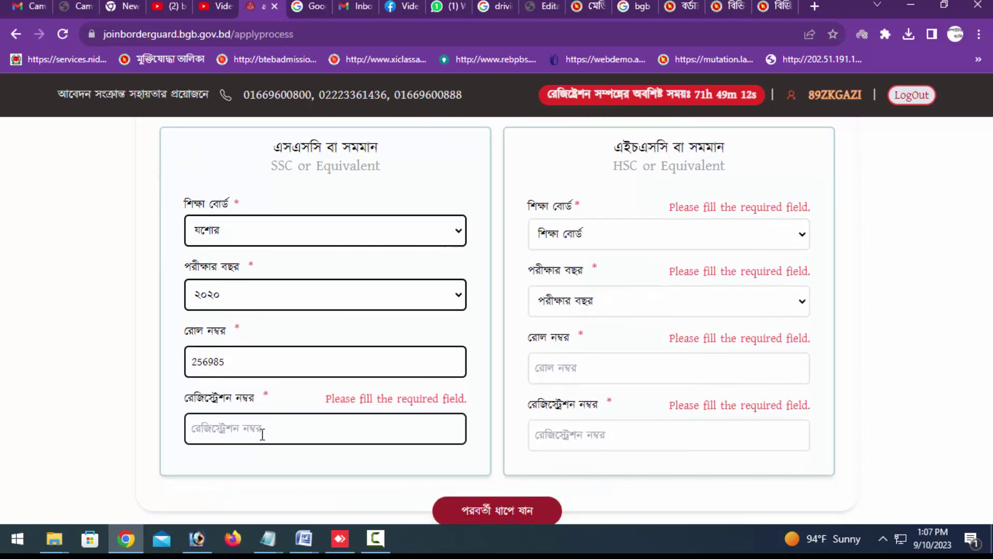
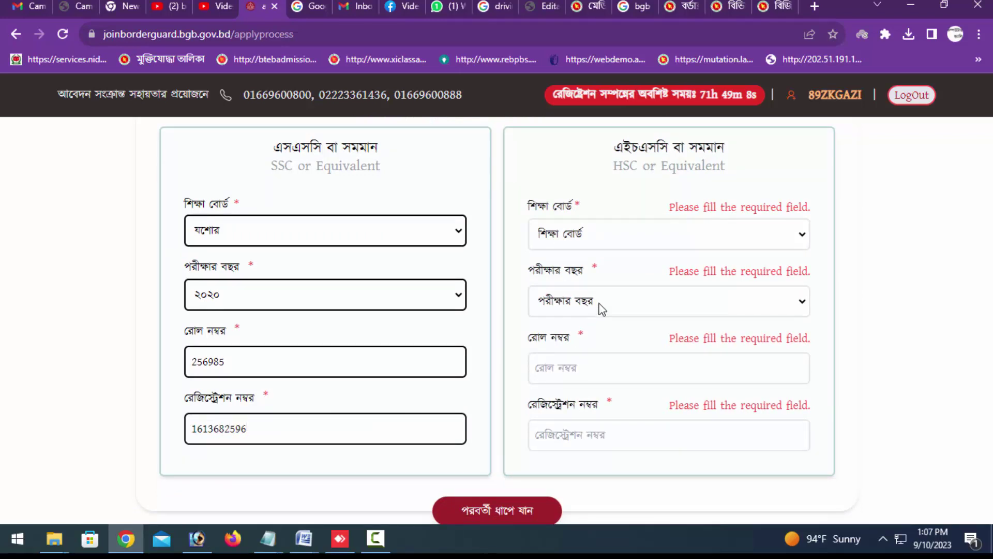
Fill HSC details: কারিগরি বোর্ড board, ২০২২ exam year, then the HSC roll and registration numbers
{"action": "left_click", "coordinate": [602, 237]}
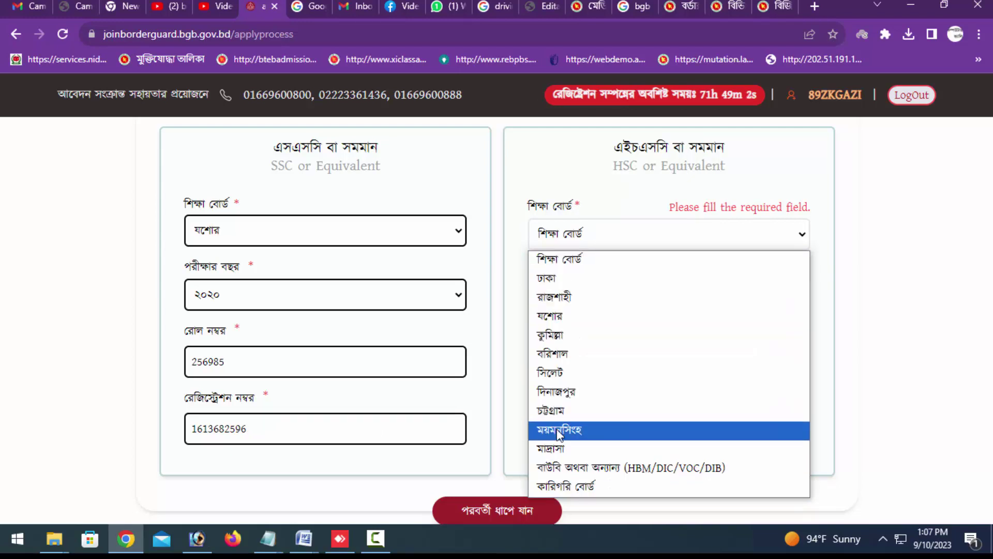
{"action": "left_click", "coordinate": [551, 486]}
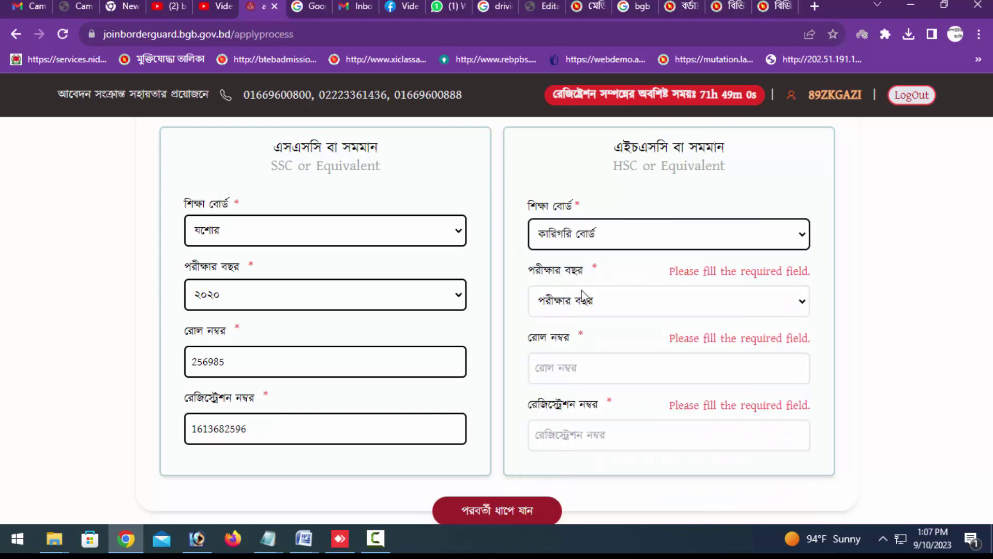
{"action": "left_click", "coordinate": [585, 314]}
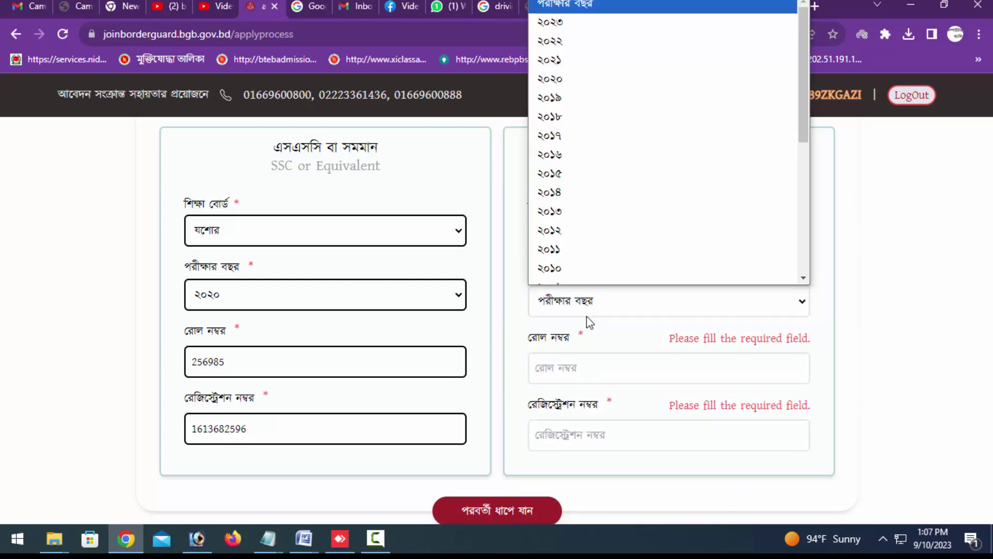
{"action": "left_click", "coordinate": [575, 41]}
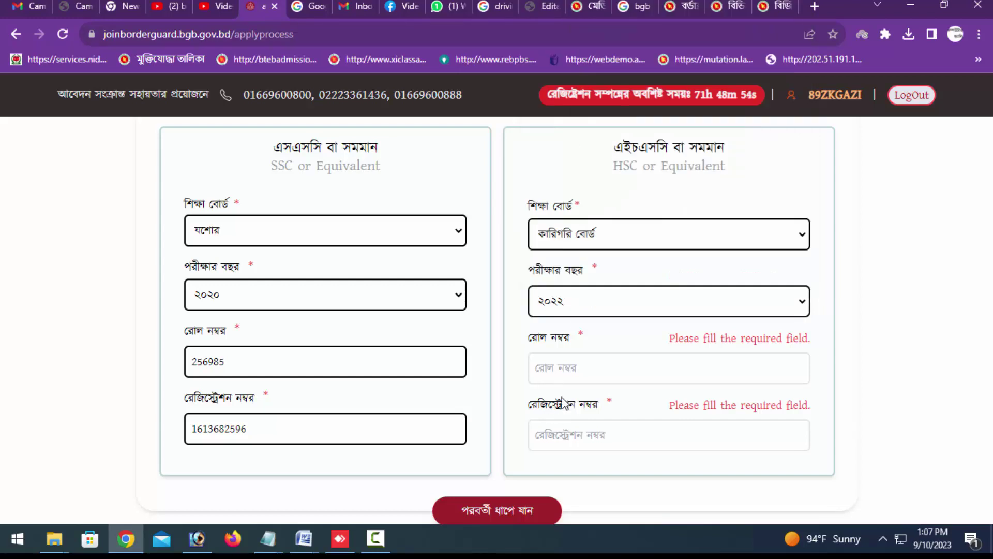
{"action": "left_click", "coordinate": [569, 365]}
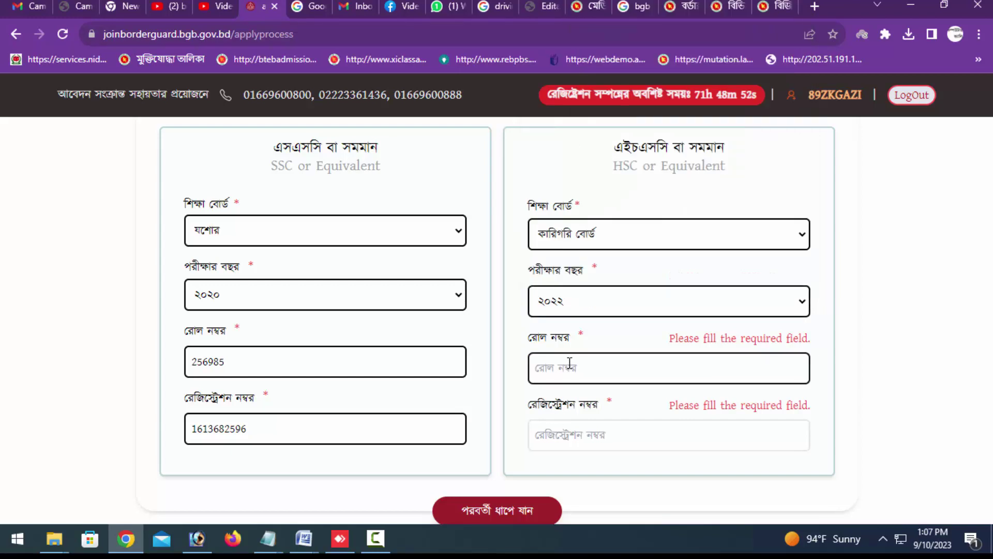
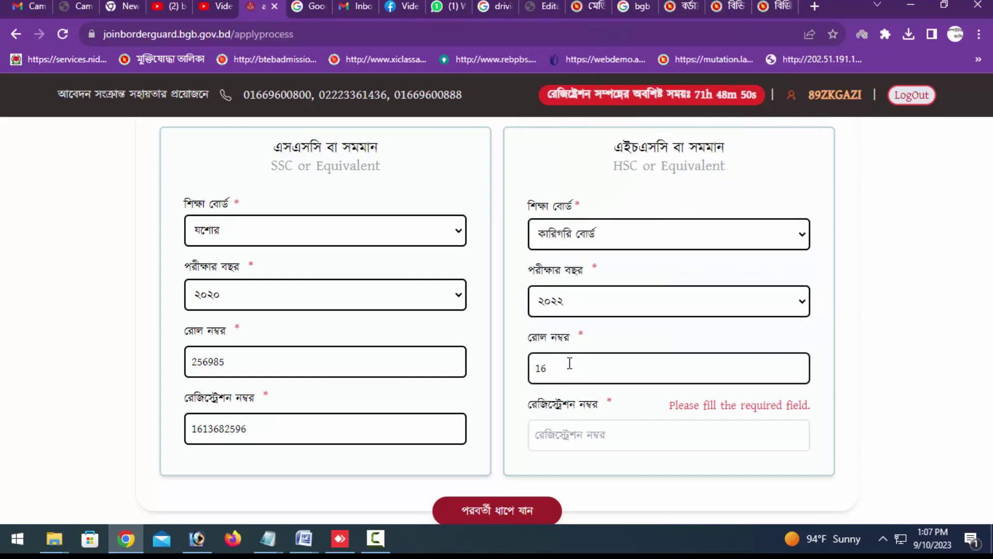
{"action": "left_click", "coordinate": [593, 443]}
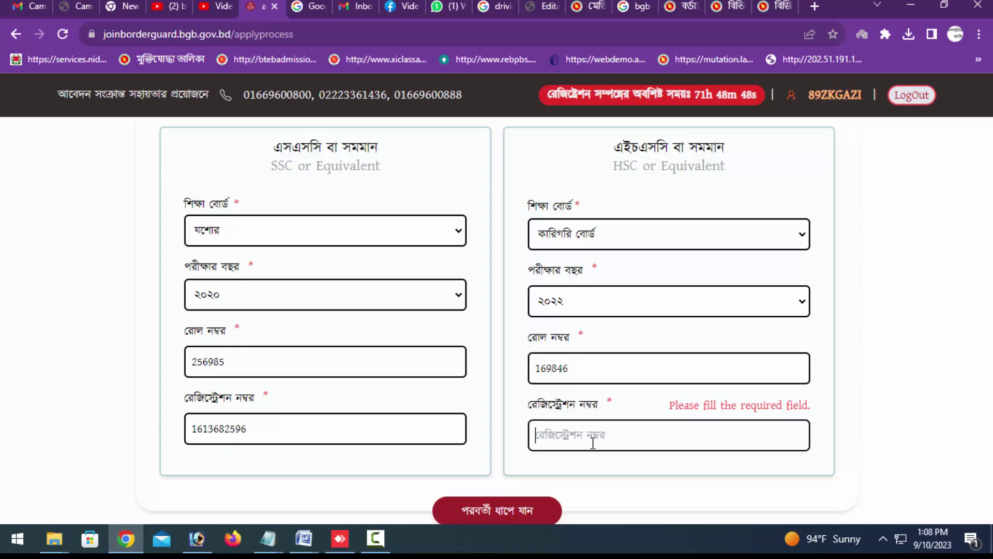
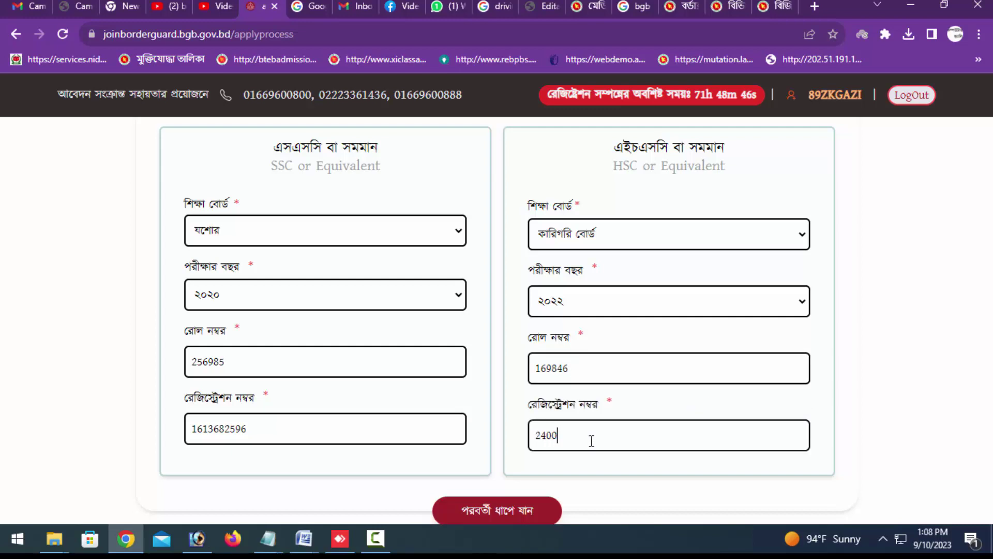
Advance to the family-details step and mark the father as জীবিত
{"action": "scroll", "coordinate": [577, 448], "scroll_direction": "down", "scroll_amount": 1}
{"action": "left_click", "coordinate": [504, 444]}
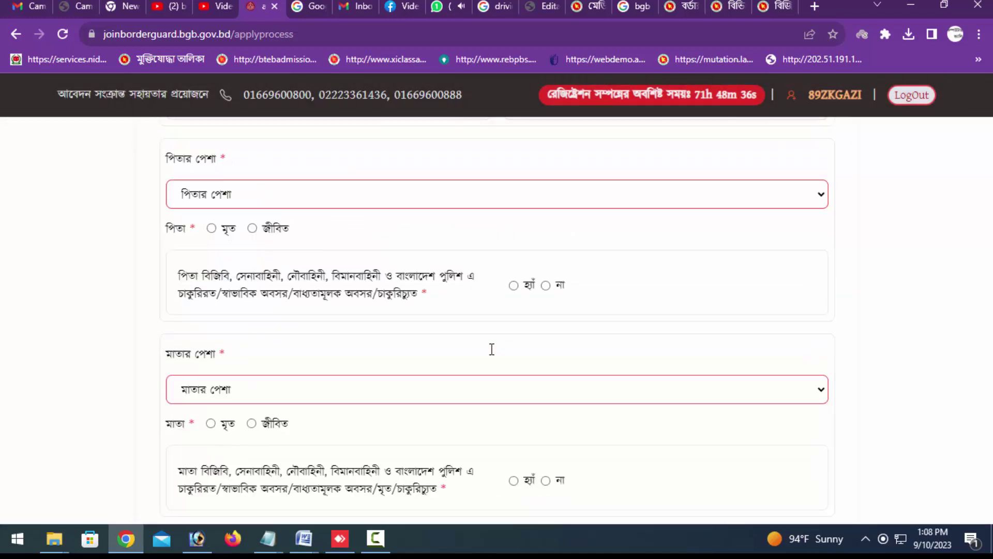
{"action": "left_click", "coordinate": [253, 228]}
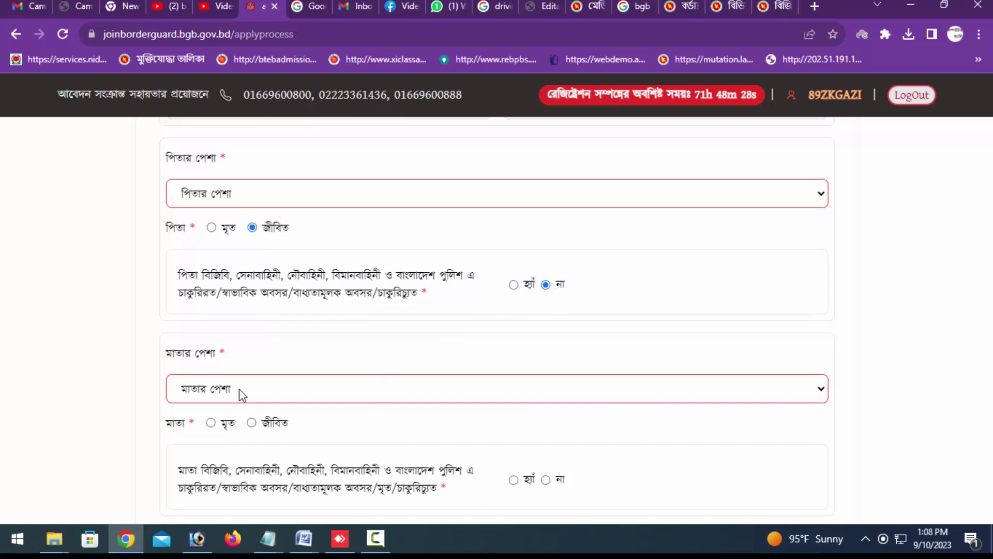
{"action": "scroll", "coordinate": [230, 362], "scroll_direction": "down", "scroll_amount": 1}
Set the mother's occupation to গৃহিণী, mark her জীবিত, and select the sibling count
{"action": "left_click", "coordinate": [220, 315]}
{"action": "left_click", "coordinate": [220, 315]}
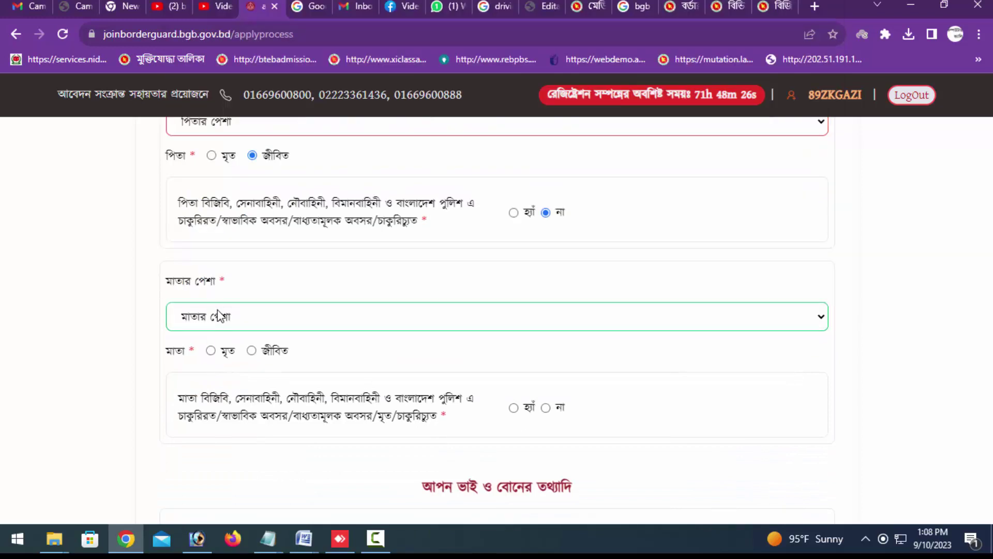
{"action": "left_click", "coordinate": [222, 321]}
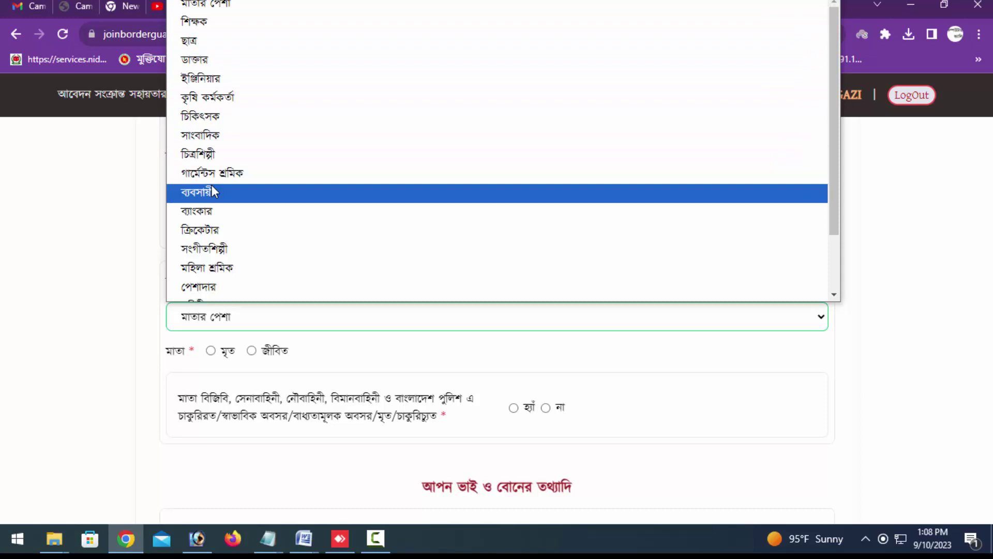
{"action": "scroll", "coordinate": [212, 185], "scroll_direction": "down", "scroll_amount": 2}
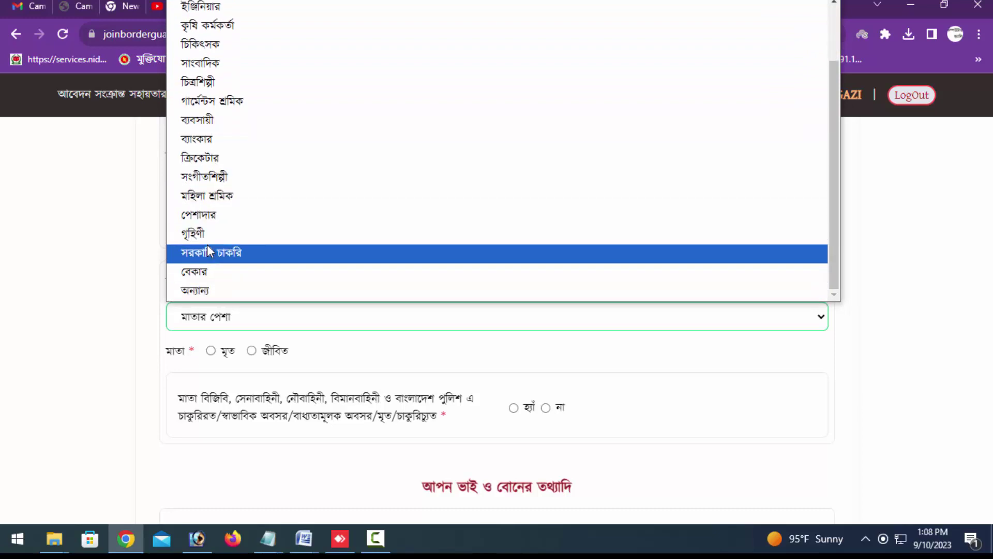
{"action": "left_click", "coordinate": [206, 233]}
{"action": "scroll", "coordinate": [217, 258], "scroll_direction": "down", "scroll_amount": 1}
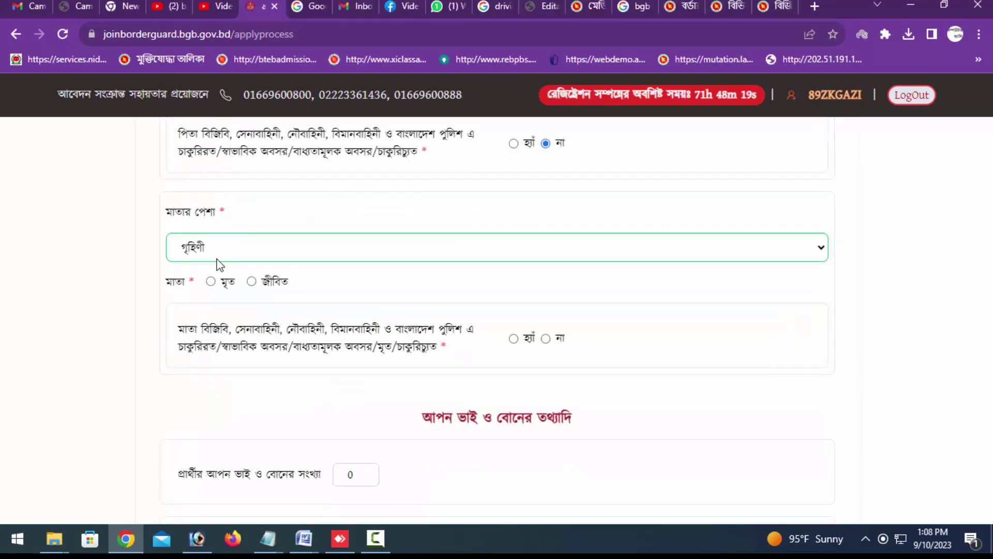
{"action": "left_click", "coordinate": [251, 277]}
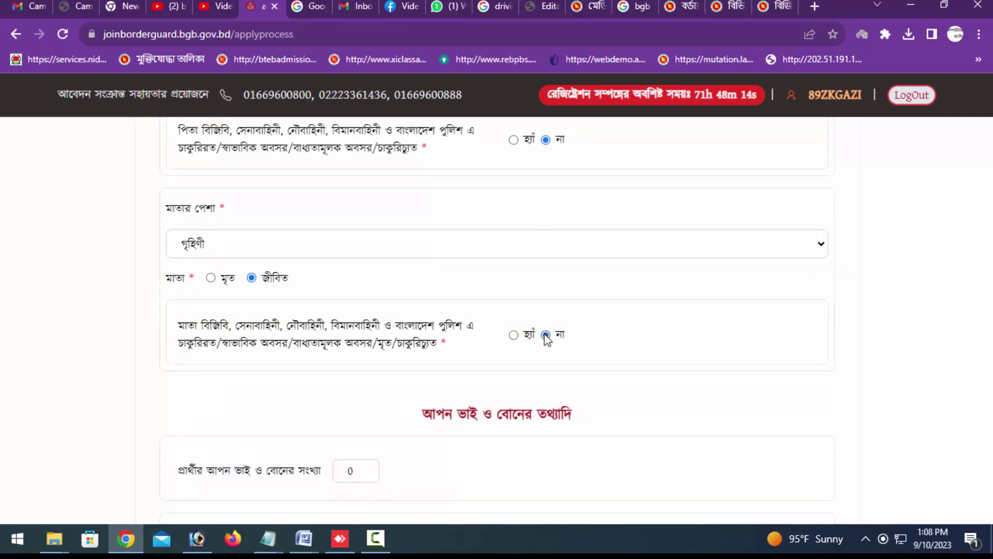
{"action": "scroll", "coordinate": [349, 410], "scroll_direction": "down", "scroll_amount": 3}
{"action": "double_click", "coordinate": [350, 326]}
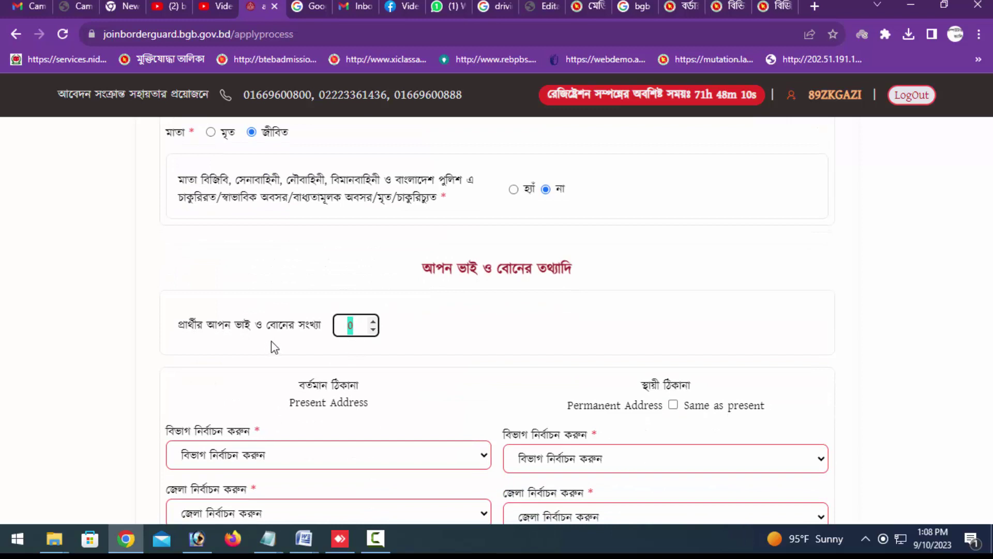
Enter 02 as the sibling count and look over the first sibling's occupation lists
{"action": "type", "text": "02"}
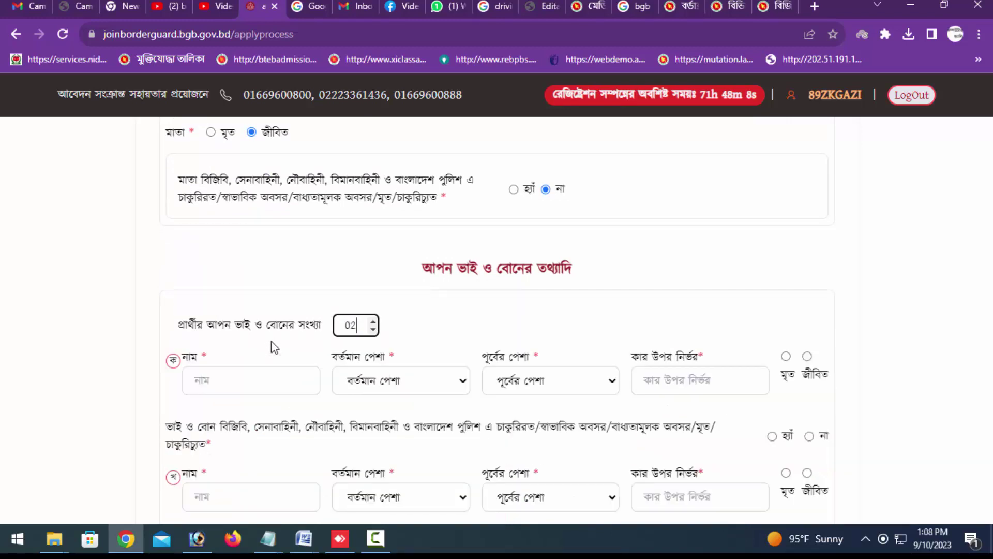
{"action": "scroll", "coordinate": [272, 342], "scroll_direction": "down", "scroll_amount": 1}
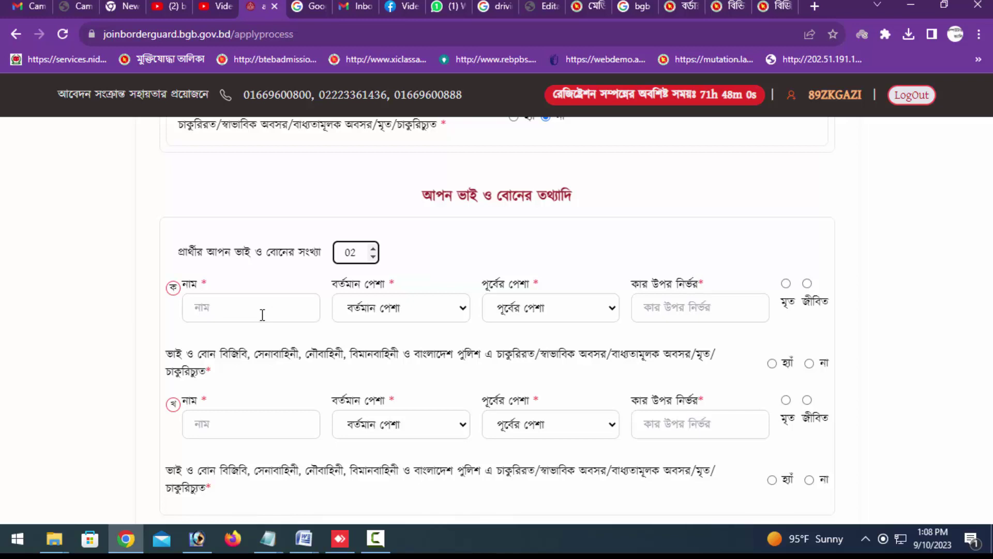
{"action": "scroll", "coordinate": [262, 314], "scroll_direction": "down", "scroll_amount": 1}
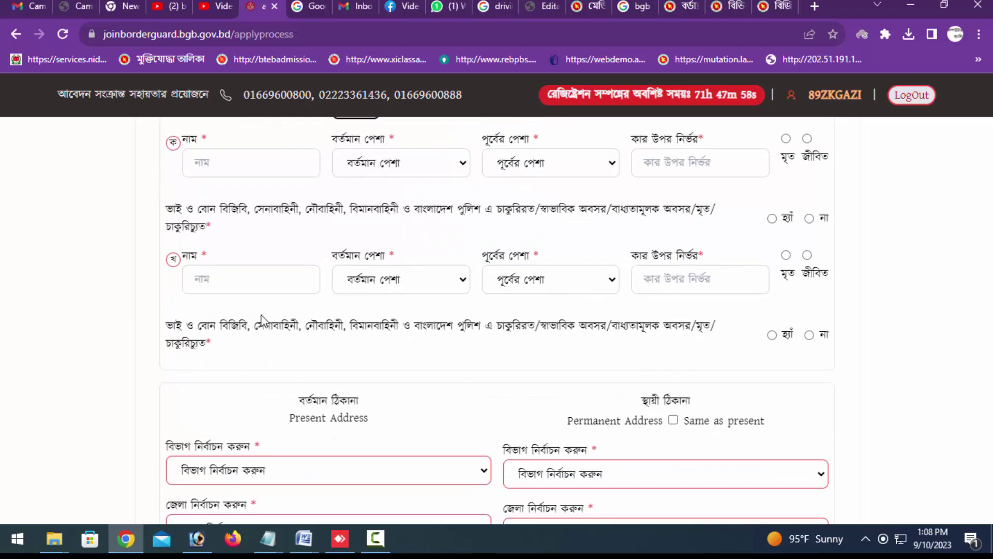
{"action": "left_click", "coordinate": [241, 238]}
{"action": "left_click", "coordinate": [353, 238]}
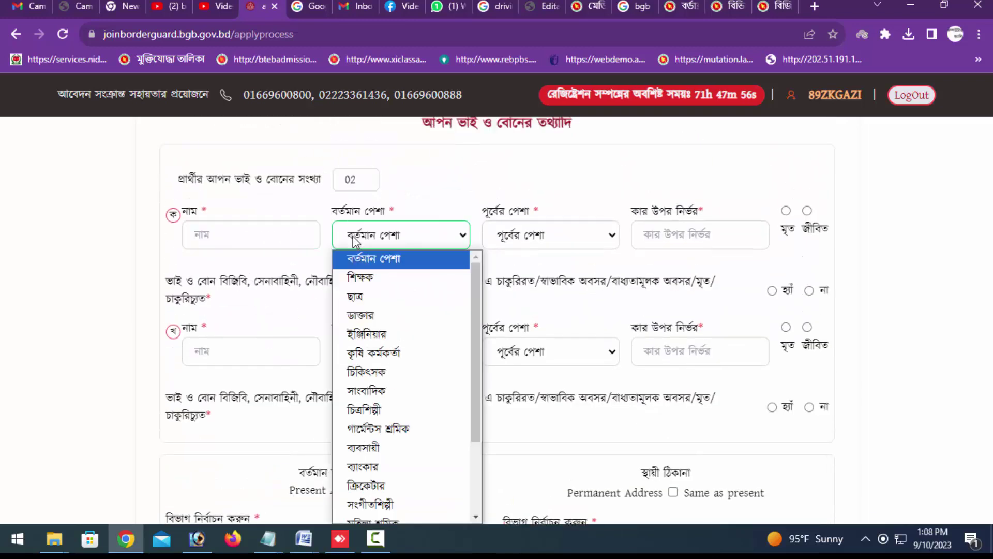
{"action": "left_click", "coordinate": [355, 239]}
{"action": "left_click", "coordinate": [540, 235]}
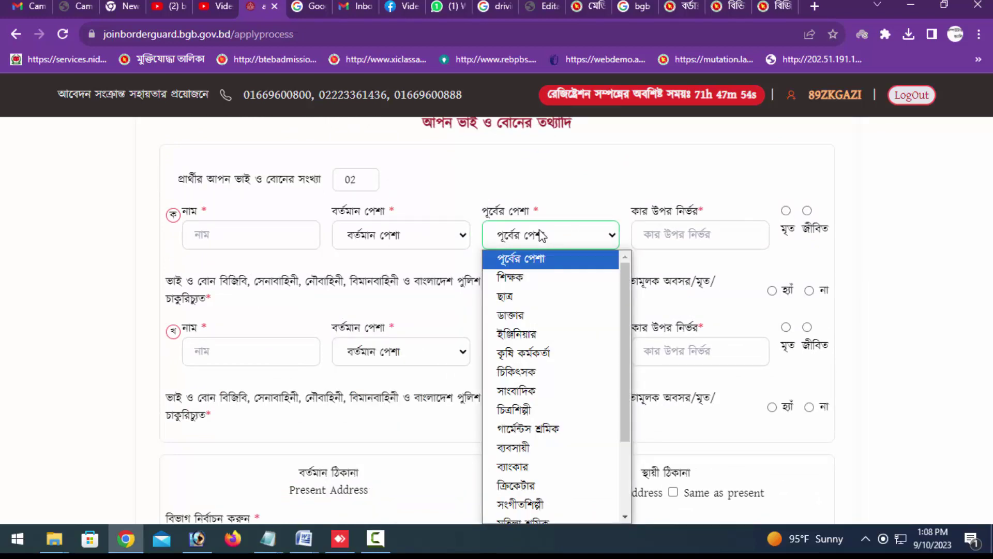
{"action": "left_click", "coordinate": [540, 235]}
Mark the first sibling alive with না for service, the second sibling alive, then reselect the count
{"action": "left_click", "coordinate": [684, 229]}
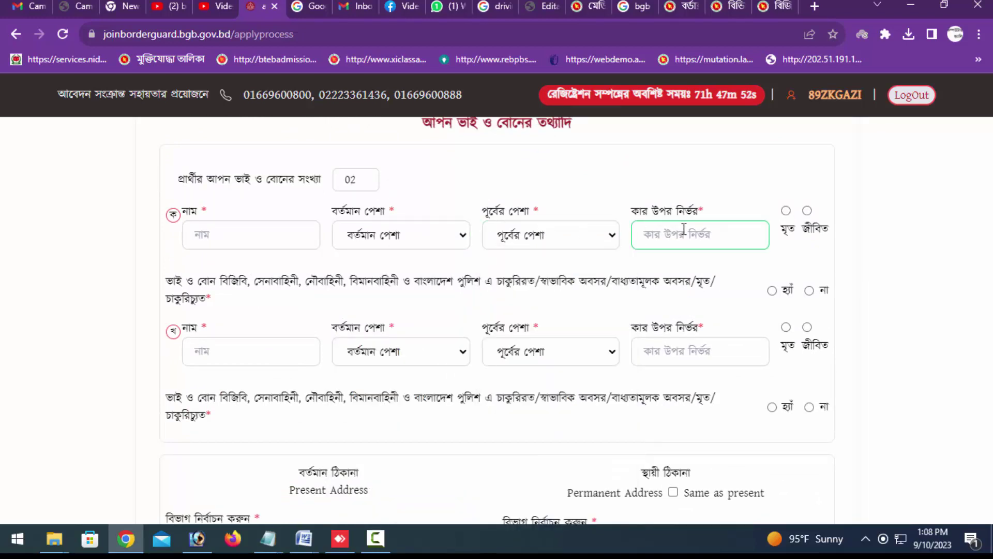
{"action": "left_click", "coordinate": [807, 211]}
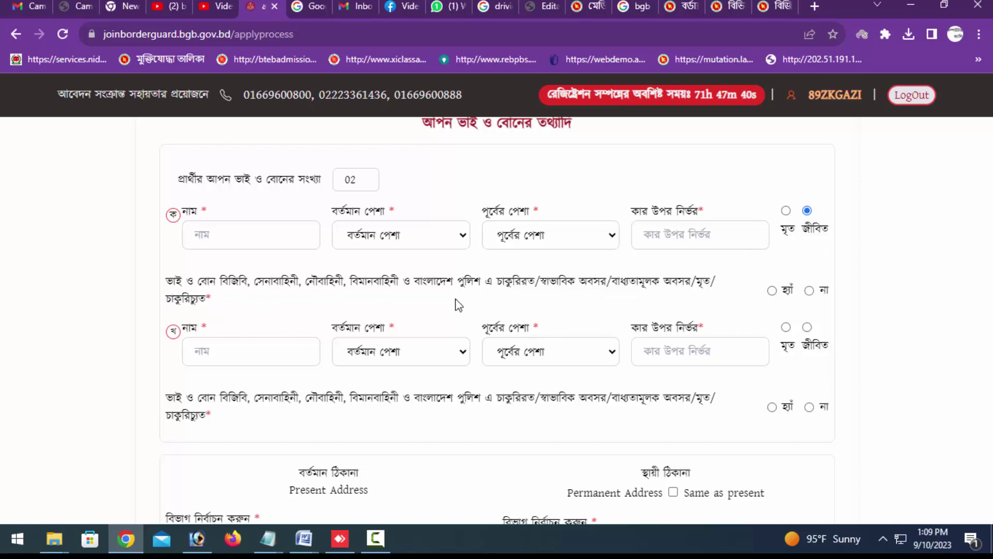
{"action": "left_click", "coordinate": [809, 290]}
{"action": "left_click", "coordinate": [807, 327]}
{"action": "scroll", "coordinate": [191, 422], "scroll_direction": "up", "scroll_amount": 1}
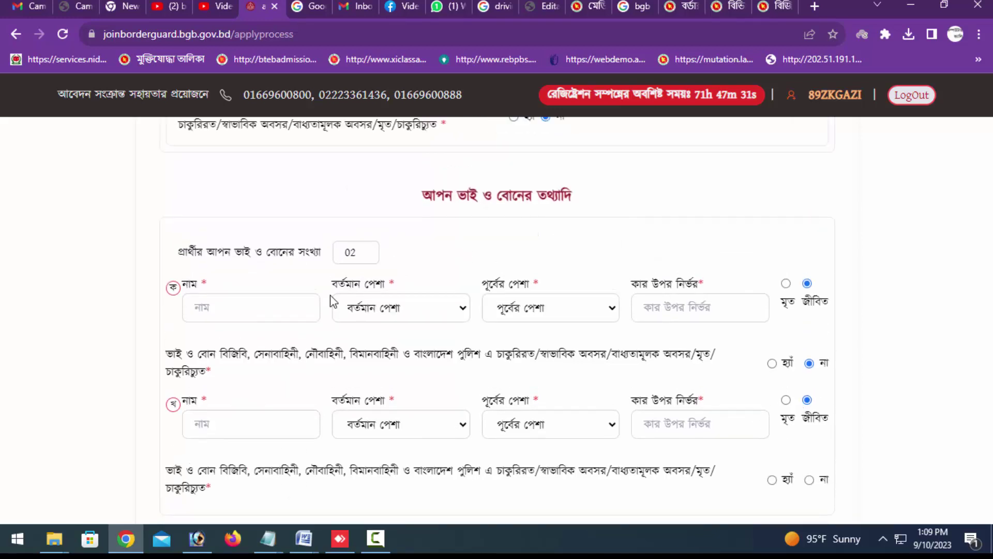
{"action": "double_click", "coordinate": [362, 251]}
Change the sibling count to 01 and mark the sibling alive with না for service
{"action": "type", "text": "01"}
{"action": "left_click", "coordinate": [427, 251]}
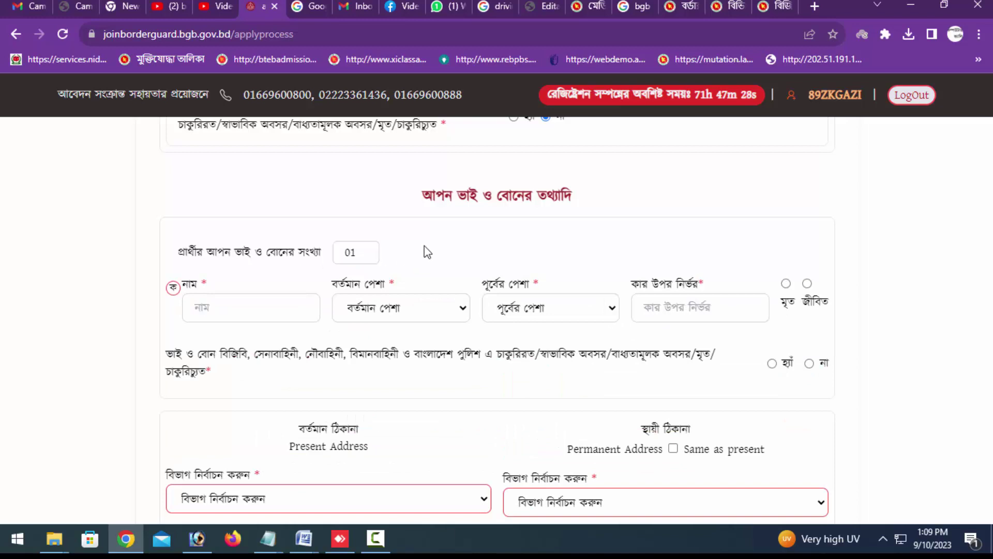
{"action": "scroll", "coordinate": [428, 252], "scroll_direction": "down", "scroll_amount": 1}
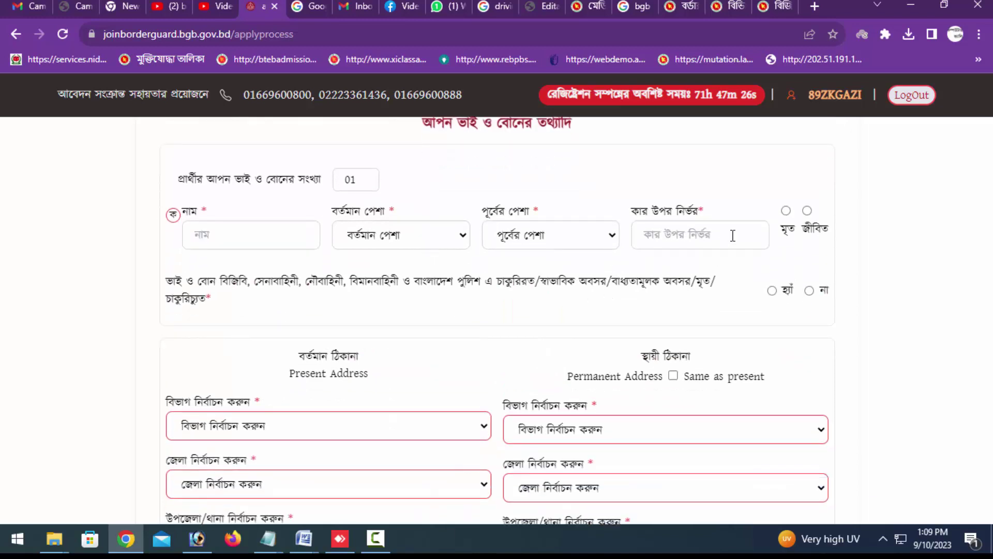
{"action": "left_click", "coordinate": [807, 210]}
{"action": "left_click", "coordinate": [809, 291]}
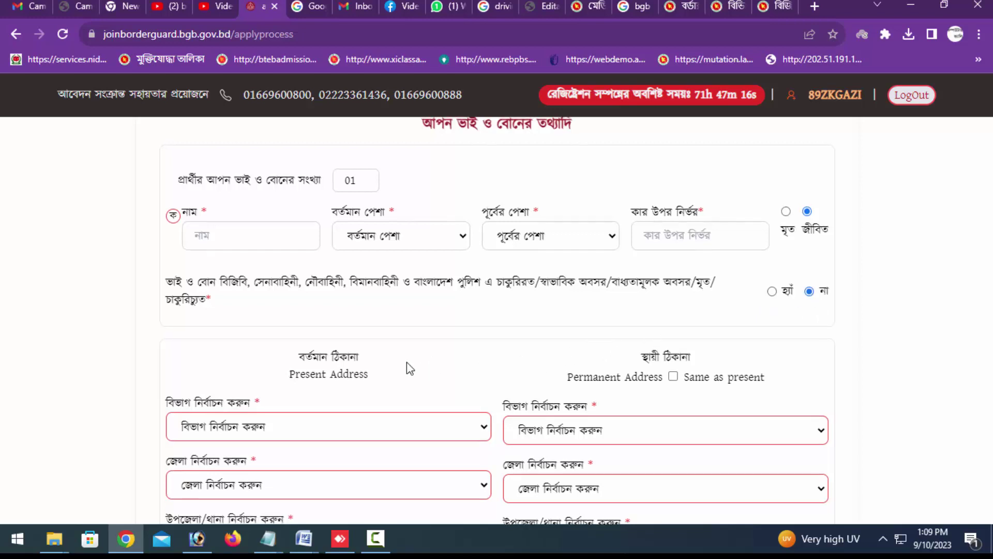
{"action": "scroll", "coordinate": [410, 368], "scroll_direction": "up", "scroll_amount": 1}
Enter the sibling's name and set ছাত্র as both current and previous occupation
{"action": "left_click", "coordinate": [218, 315]}
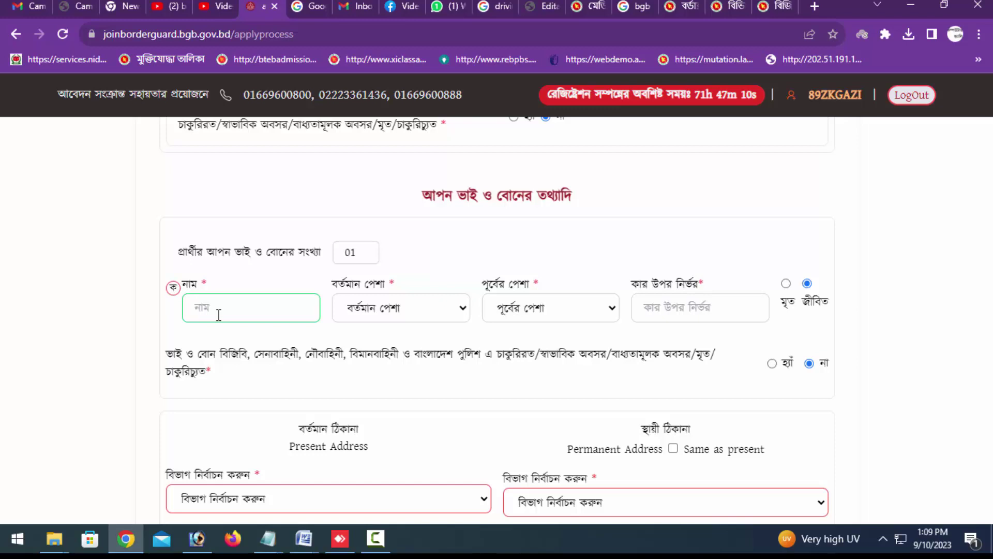
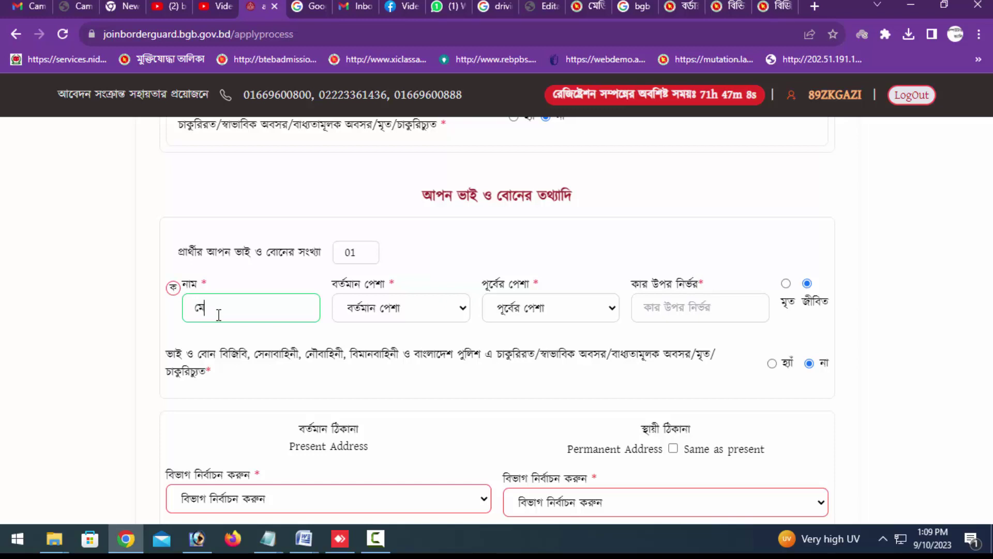
{"action": "left_click", "coordinate": [403, 308]}
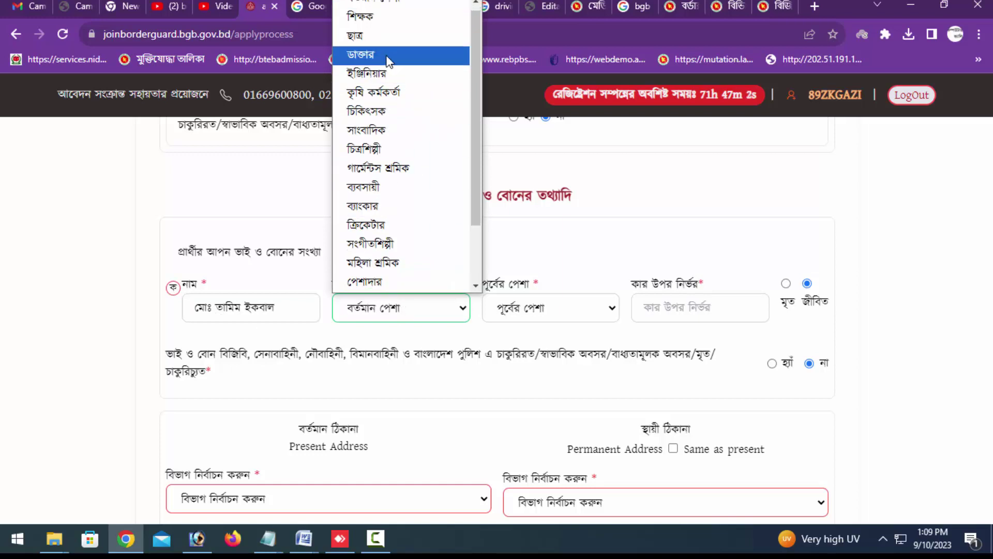
{"action": "left_click", "coordinate": [355, 35]}
{"action": "left_click", "coordinate": [549, 308]}
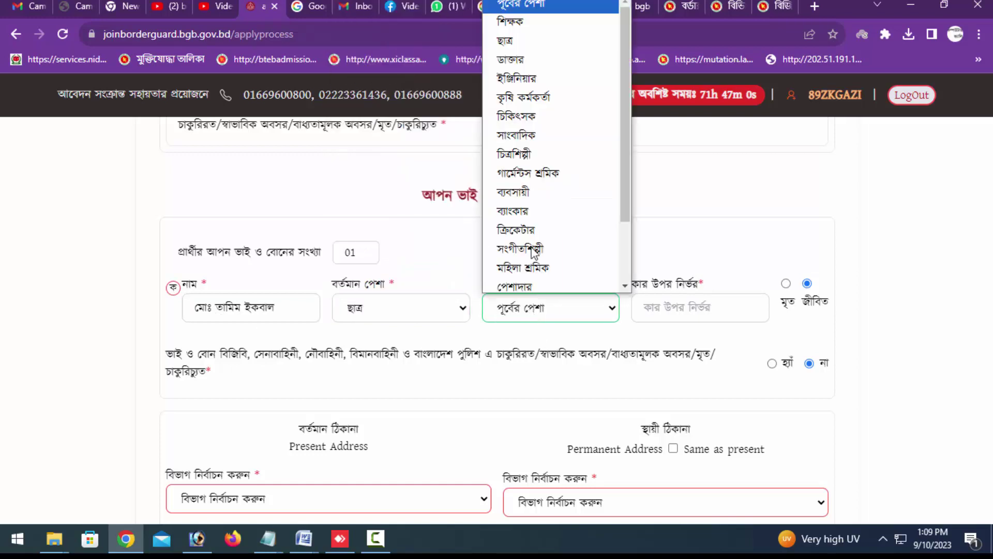
{"action": "scroll", "coordinate": [550, 248], "scroll_direction": "down", "scroll_amount": 2}
{"action": "scroll", "coordinate": [528, 281], "scroll_direction": "up", "scroll_amount": 2}
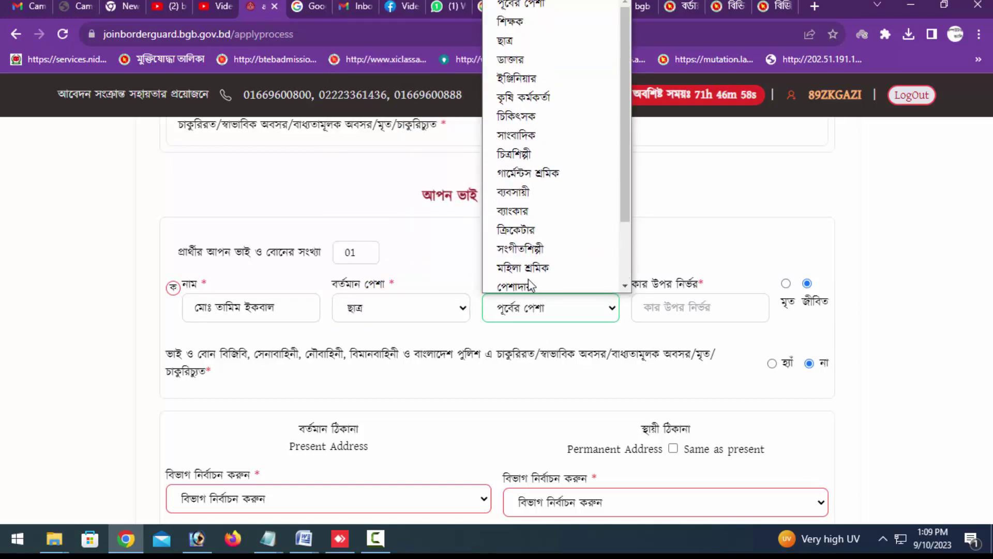
{"action": "left_click", "coordinate": [520, 37]}
Enter পিতার as the person the sibling depends on
{"action": "left_click", "coordinate": [684, 306]}
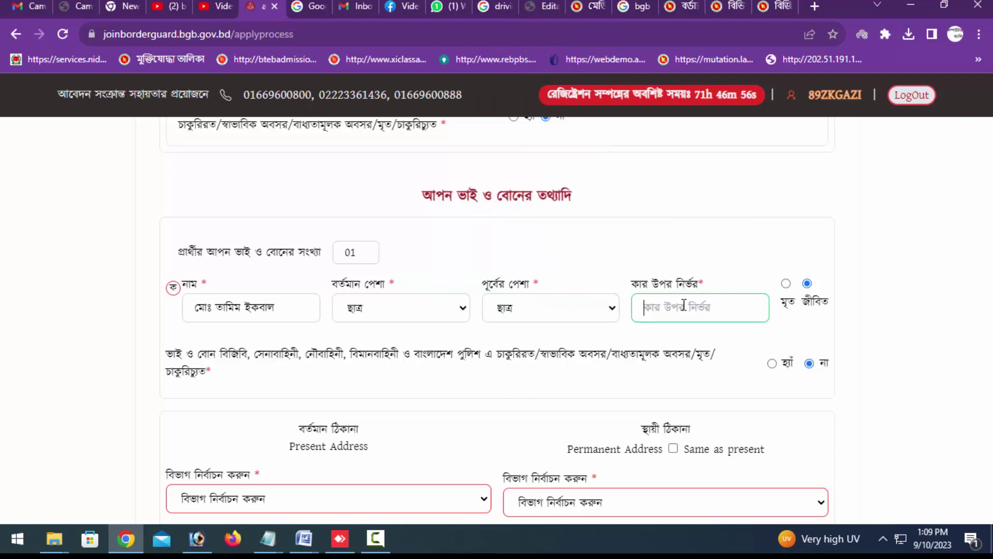
{"action": "type", "text": "বাব"}
{"action": "key", "text": "BackSpace"}
{"action": "key", "text": "BackSpace"}
{"action": "key", "text": "BackSpace"}
{"action": "type", "text": "পিতার"}
{"action": "left_click", "coordinate": [917, 357]}
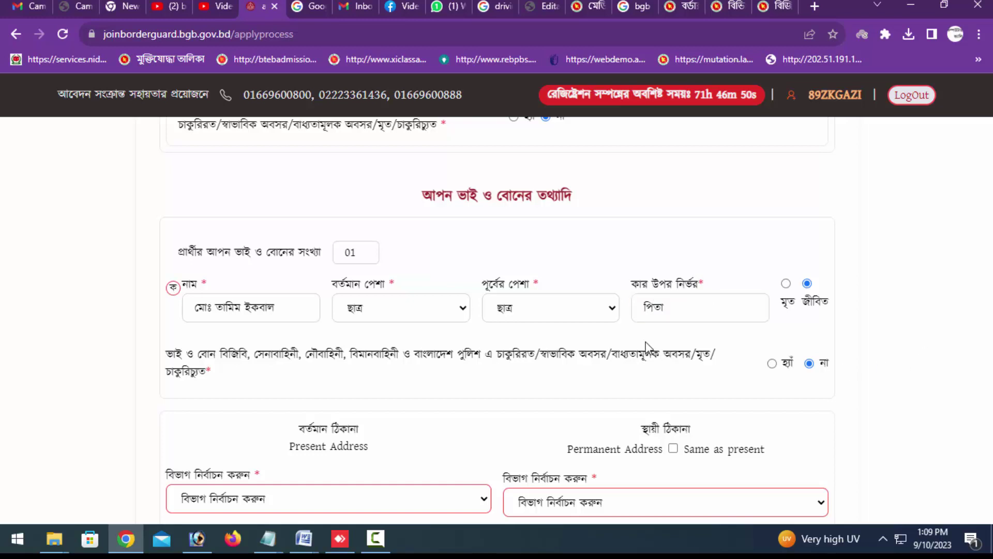
{"action": "scroll", "coordinate": [183, 412], "scroll_direction": "down", "scroll_amount": 3}
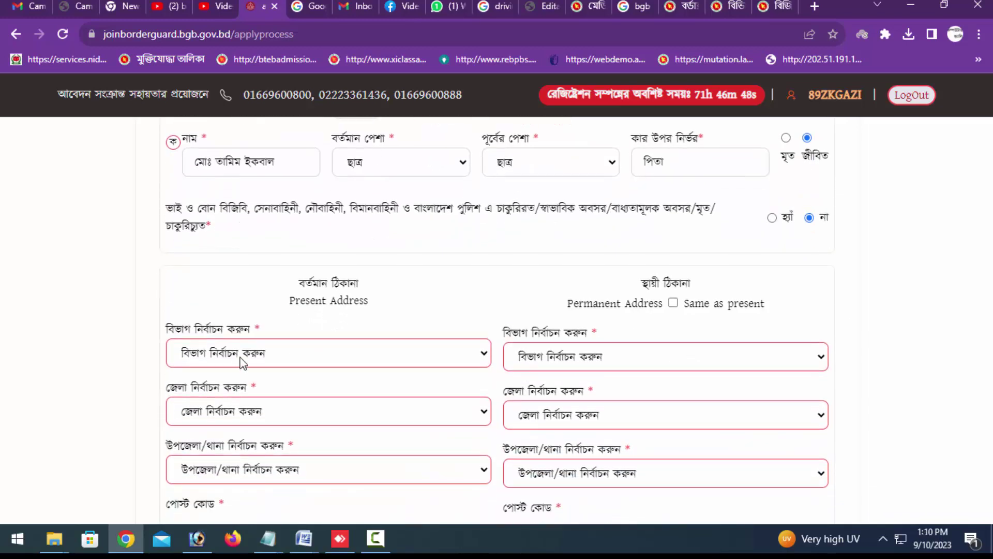
Choose খুলনা division, কুষ্টিয়া district and দৌলতপুর upazila for the present address
{"action": "left_click", "coordinate": [241, 355]}
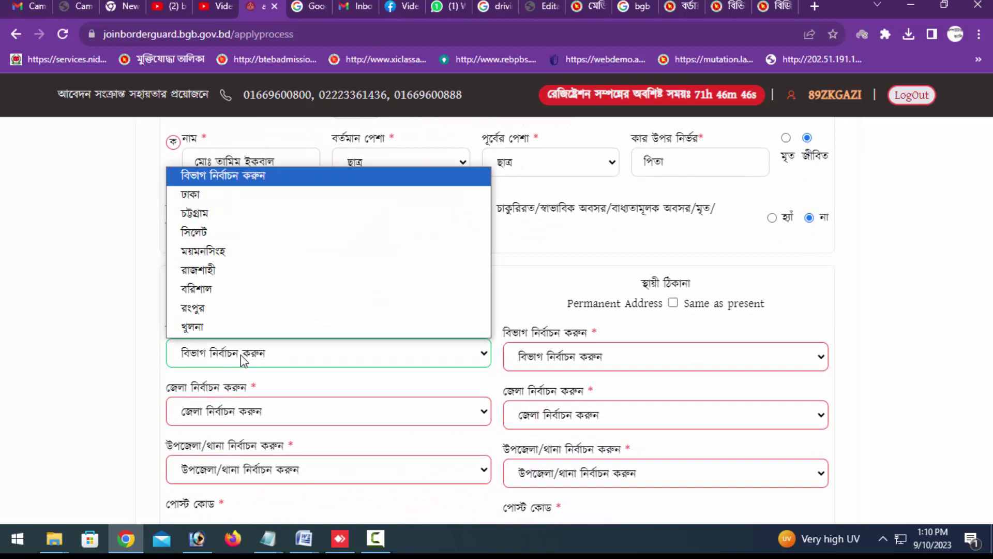
{"action": "left_click", "coordinate": [200, 327]}
{"action": "left_click", "coordinate": [615, 357]}
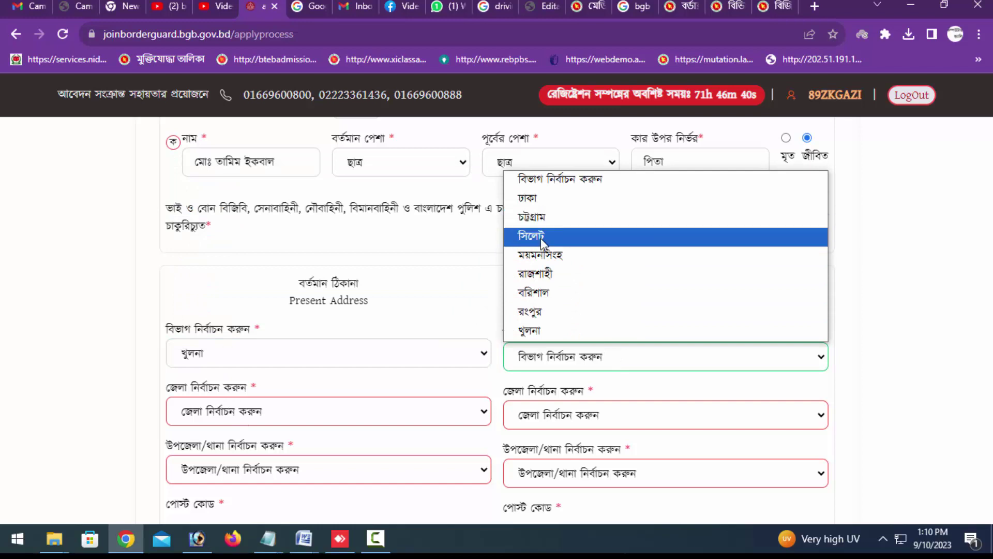
{"action": "left_click", "coordinate": [938, 357]}
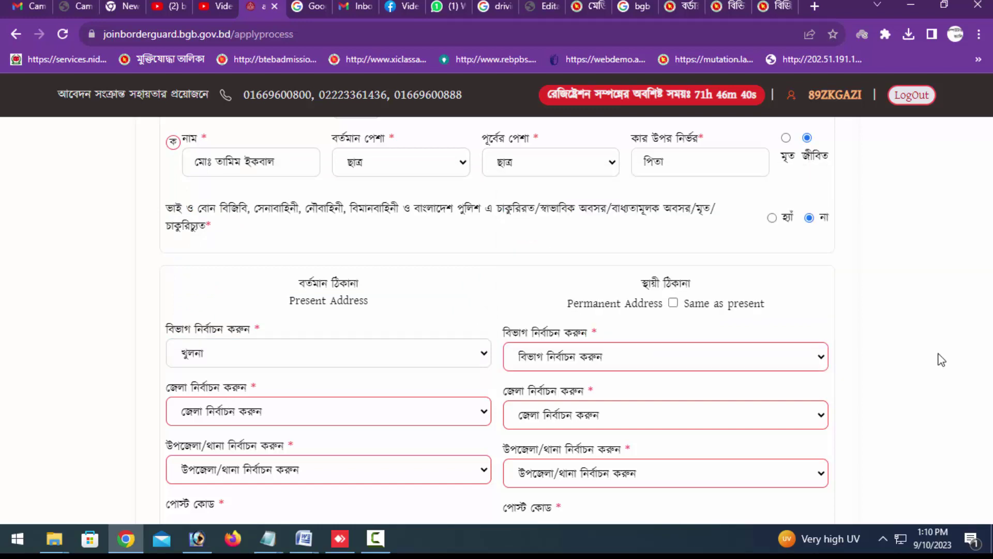
{"action": "left_click", "coordinate": [262, 414]}
{"action": "left_click", "coordinate": [258, 310]}
{"action": "scroll", "coordinate": [279, 414], "scroll_direction": "down", "scroll_amount": 1}
{"action": "left_click", "coordinate": [266, 403]}
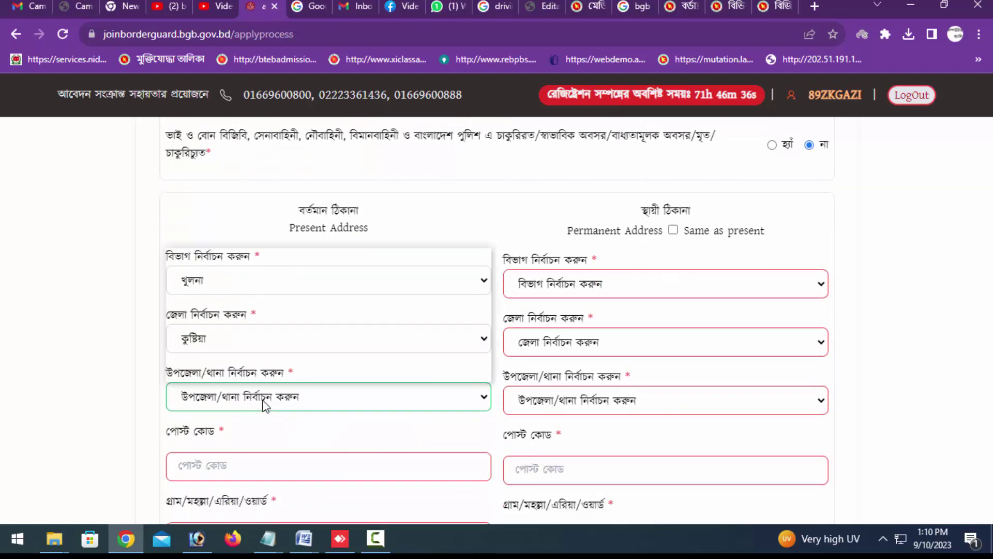
{"action": "left_click", "coordinate": [233, 295]}
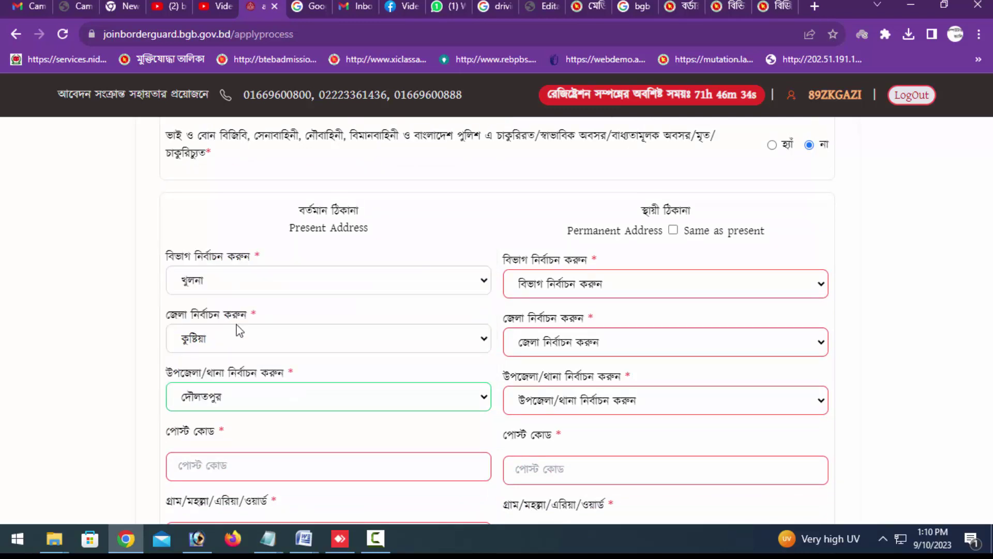
Type the present-address post code and village/ward name
{"action": "left_click", "coordinate": [234, 459]}
{"action": "type", "text": "7050"}
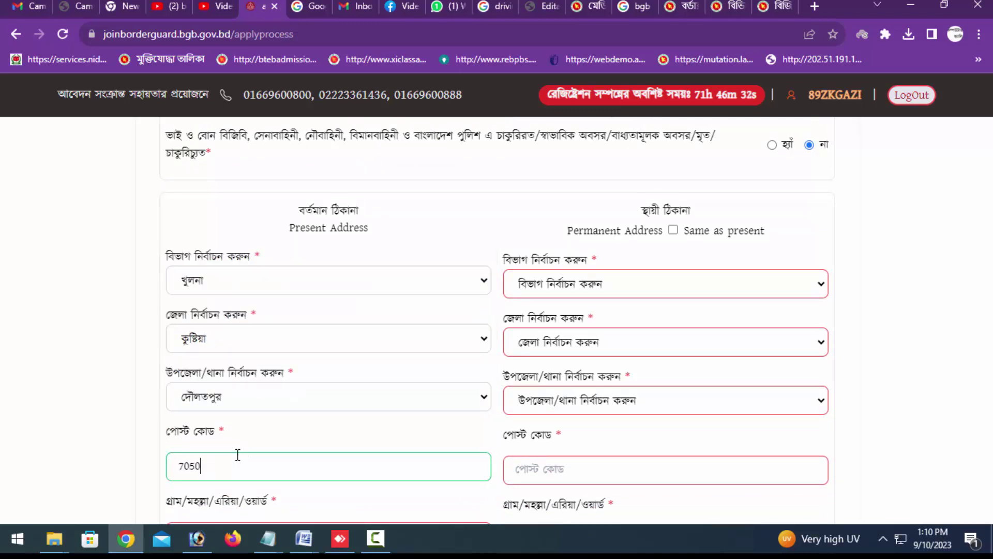
{"action": "scroll", "coordinate": [183, 473], "scroll_direction": "down", "scroll_amount": 3}
{"action": "scroll", "coordinate": [183, 472], "scroll_direction": "down", "scroll_amount": 1}
{"action": "left_click", "coordinate": [211, 315]}
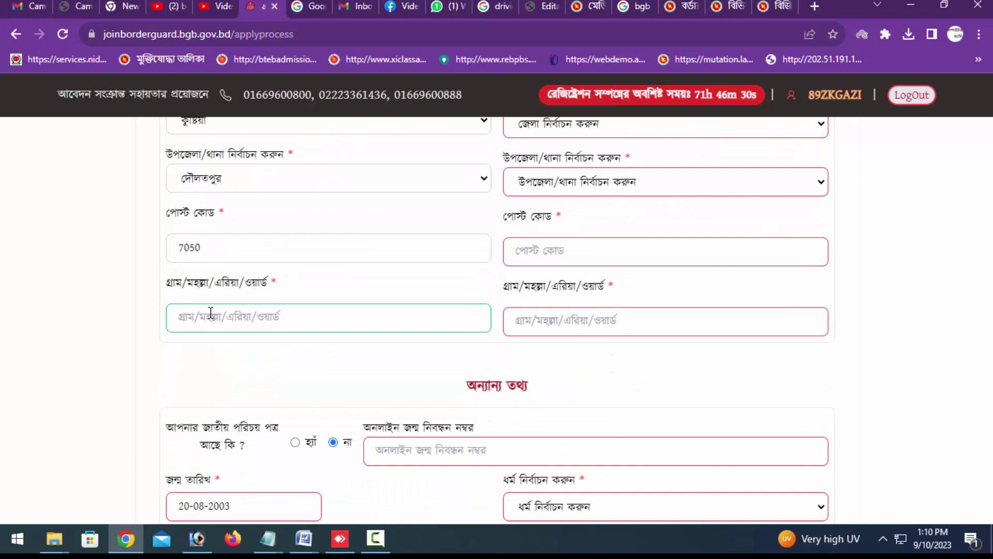
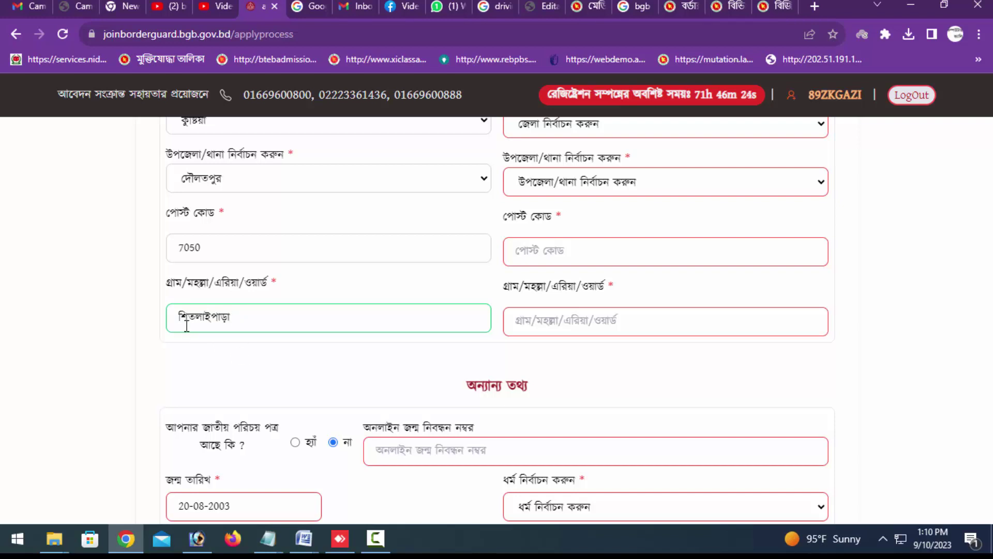
{"action": "scroll", "coordinate": [402, 351], "scroll_direction": "up", "scroll_amount": 3}
Copy the present address into the permanent address with 'Same as present'
{"action": "left_click", "coordinate": [673, 168]}
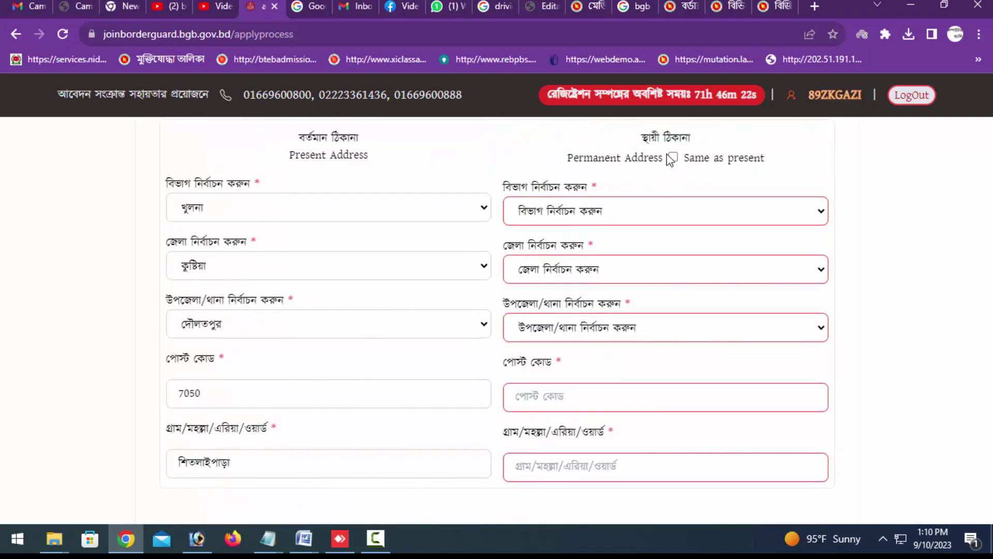
{"action": "left_click", "coordinate": [672, 158]}
{"action": "scroll", "coordinate": [390, 365], "scroll_direction": "down", "scroll_amount": 3}
{"action": "scroll", "coordinate": [378, 381], "scroll_direction": "down", "scroll_amount": 2}
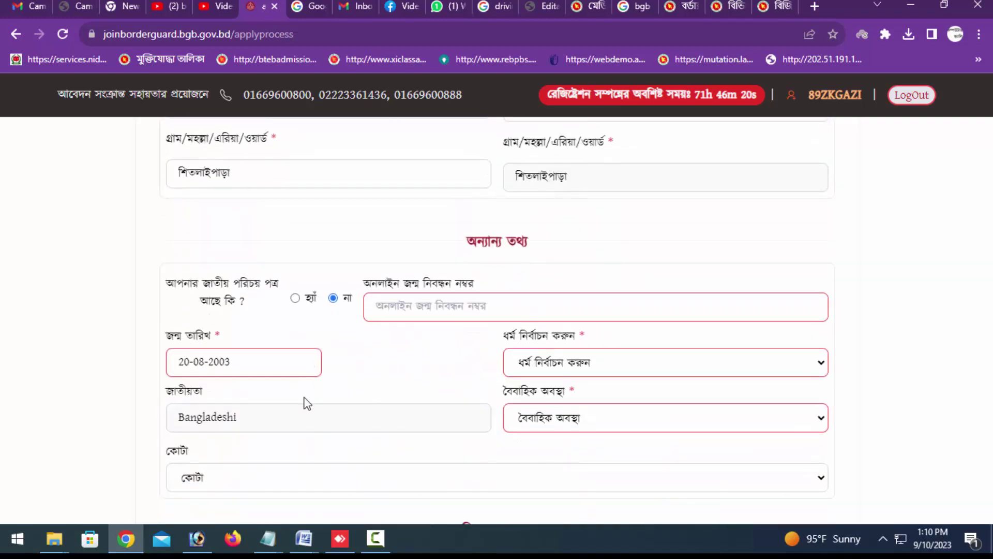
{"action": "scroll", "coordinate": [306, 402], "scroll_direction": "down", "scroll_amount": 1}
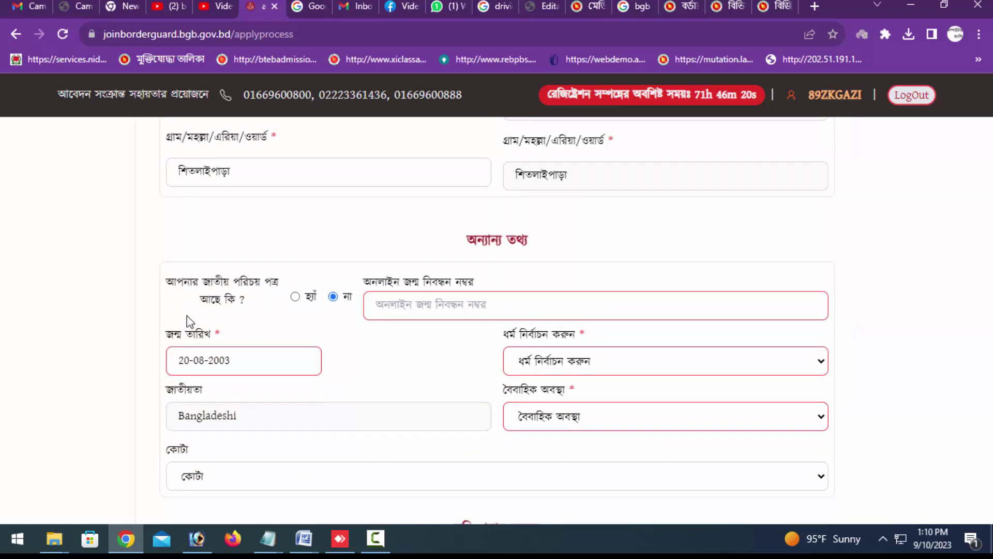
Answer হ্যাঁ to having a national ID card and enter the NID number
{"action": "left_click", "coordinate": [296, 298]}
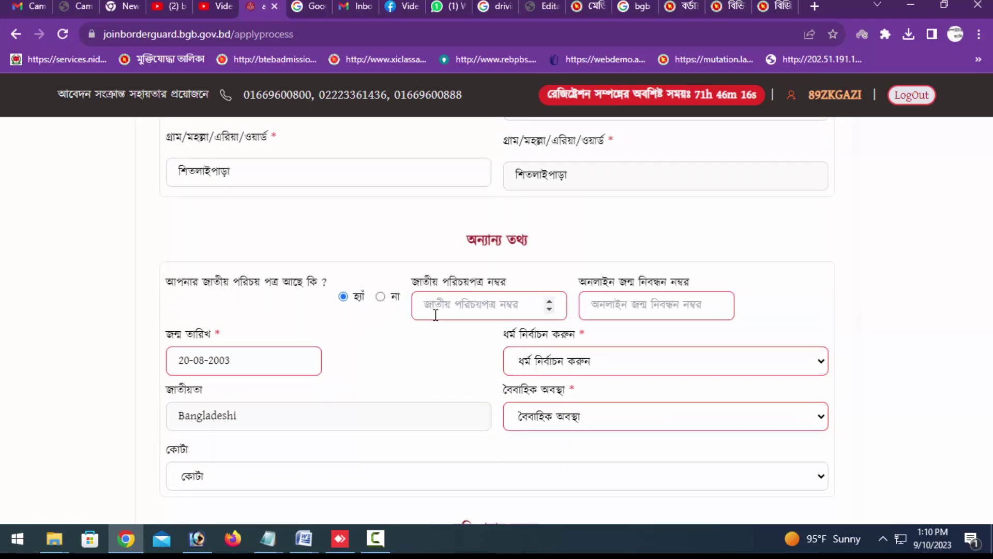
{"action": "left_click", "coordinate": [380, 297]}
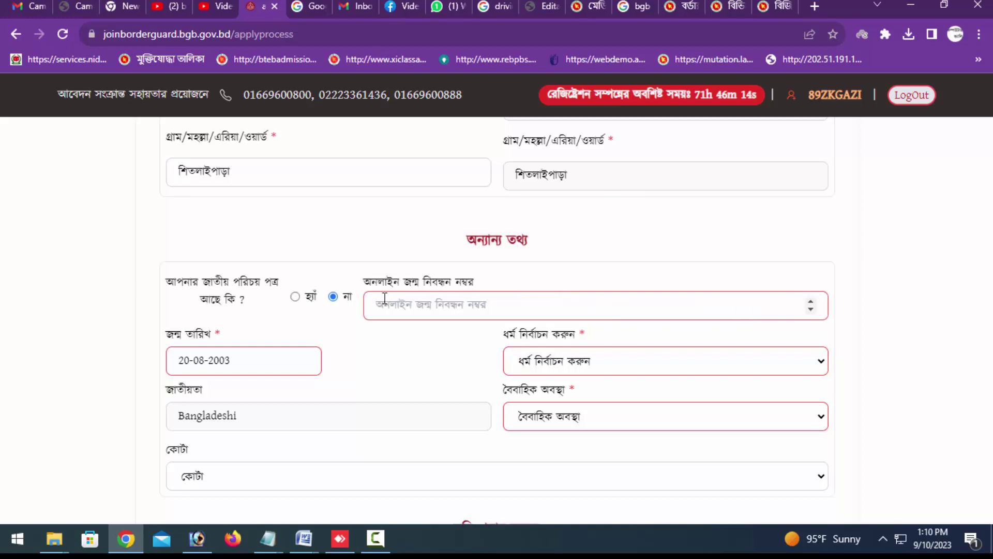
{"action": "left_click", "coordinate": [296, 297]}
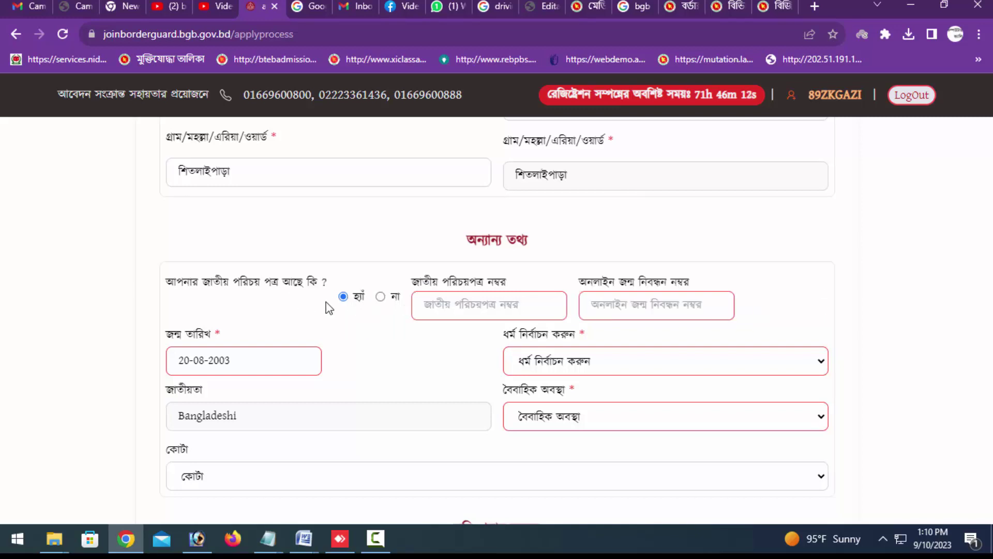
{"action": "left_click", "coordinate": [452, 304]}
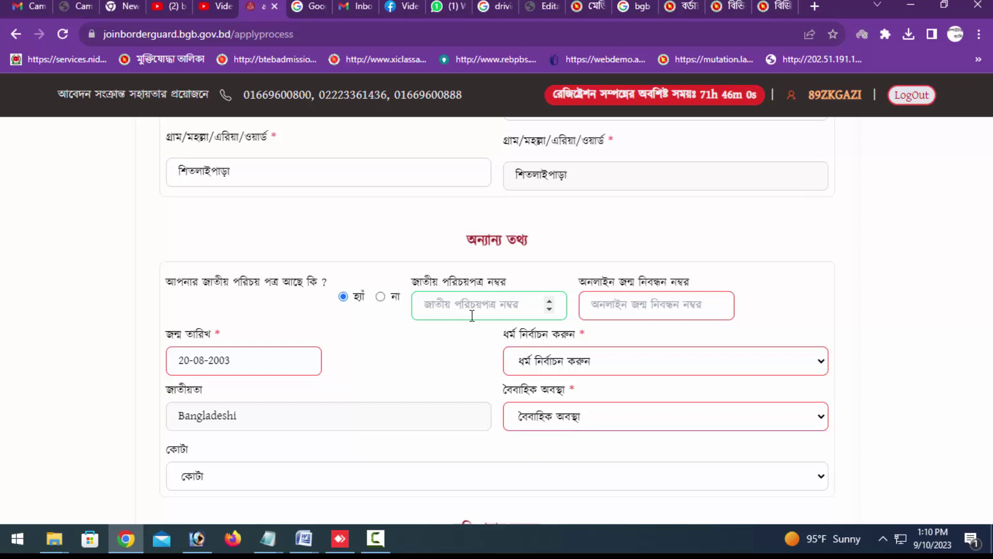
{"action": "type", "text": "88"}
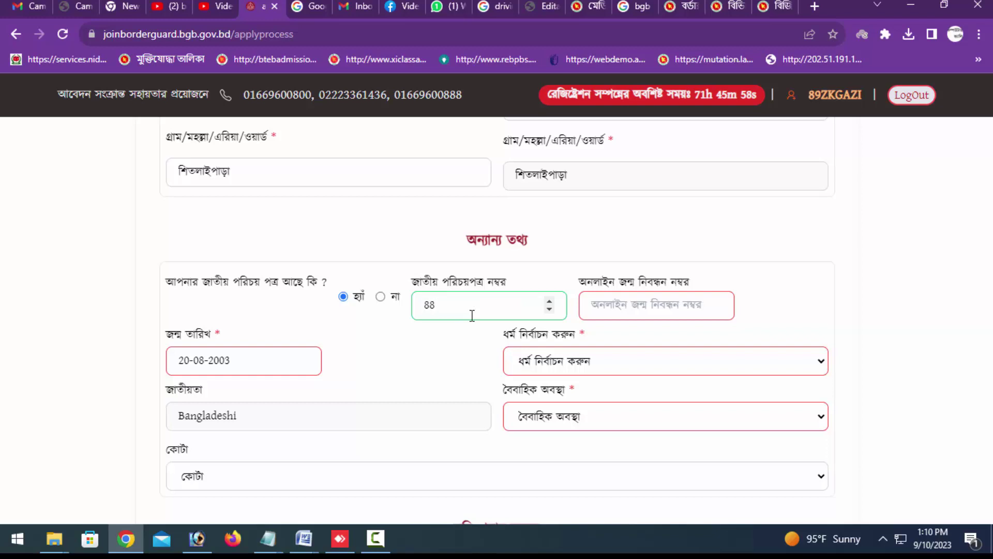
{"action": "key", "text": "BackSpace"}
{"action": "key", "text": "BackSpace"}
{"action": "left_click", "coordinate": [436, 307]}
{"action": "left_click", "coordinate": [414, 386]}
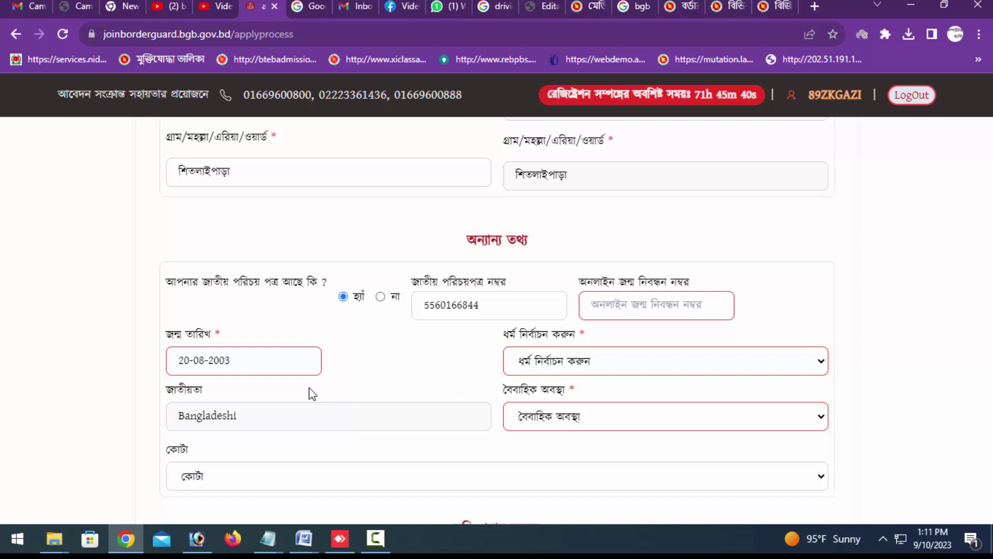
Set religion ইসলাম, marital status অবিবাহিত and quota সাধারণ প্রার্থী
{"action": "left_click", "coordinate": [543, 364]}
{"action": "left_click", "coordinate": [540, 413]}
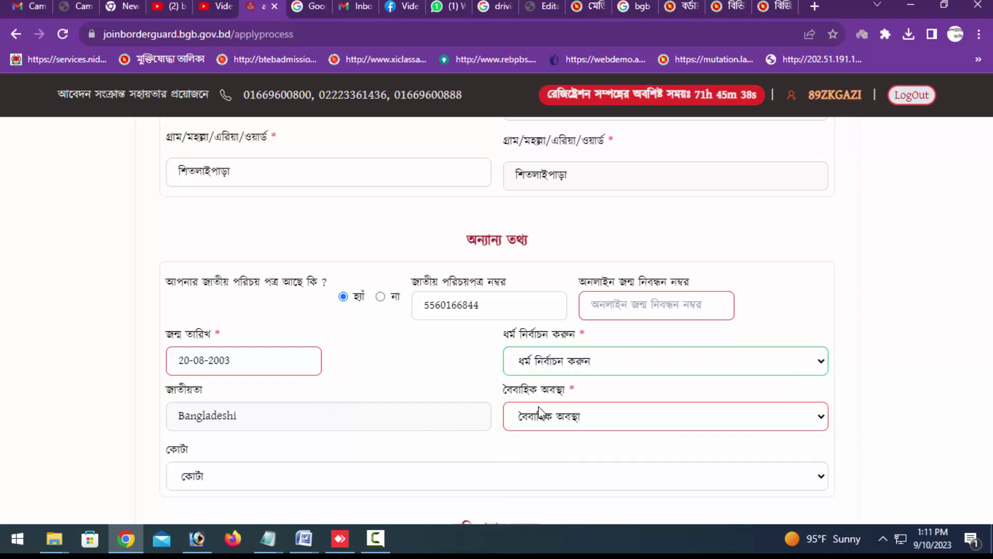
{"action": "left_click", "coordinate": [540, 416]}
{"action": "left_click", "coordinate": [505, 480]}
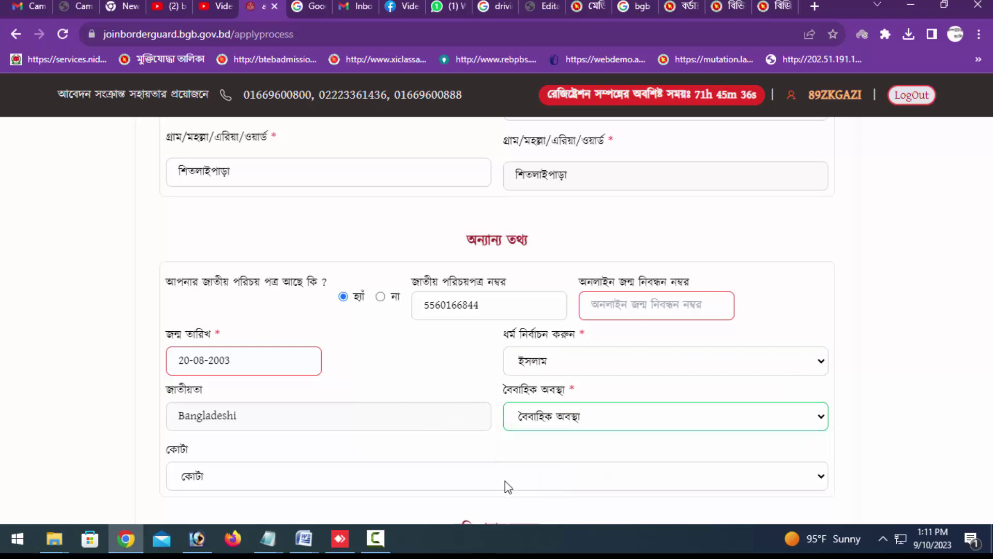
{"action": "scroll", "coordinate": [505, 480], "scroll_direction": "down", "scroll_amount": 3}
{"action": "left_click", "coordinate": [216, 336]}
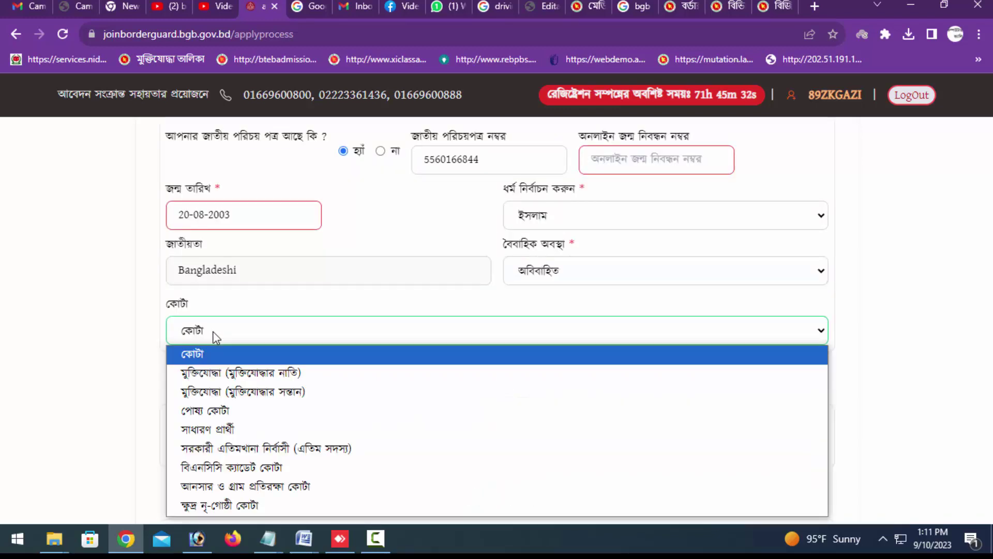
{"action": "left_click", "coordinate": [196, 429]}
{"action": "scroll", "coordinate": [217, 444], "scroll_direction": "down", "scroll_amount": 5}
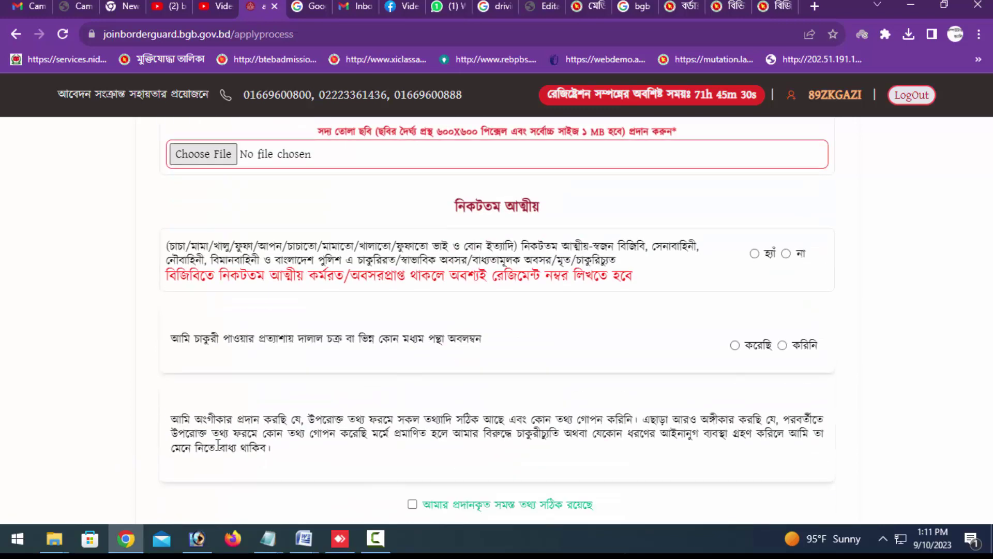
{"action": "scroll", "coordinate": [218, 444], "scroll_direction": "up", "scroll_amount": 3}
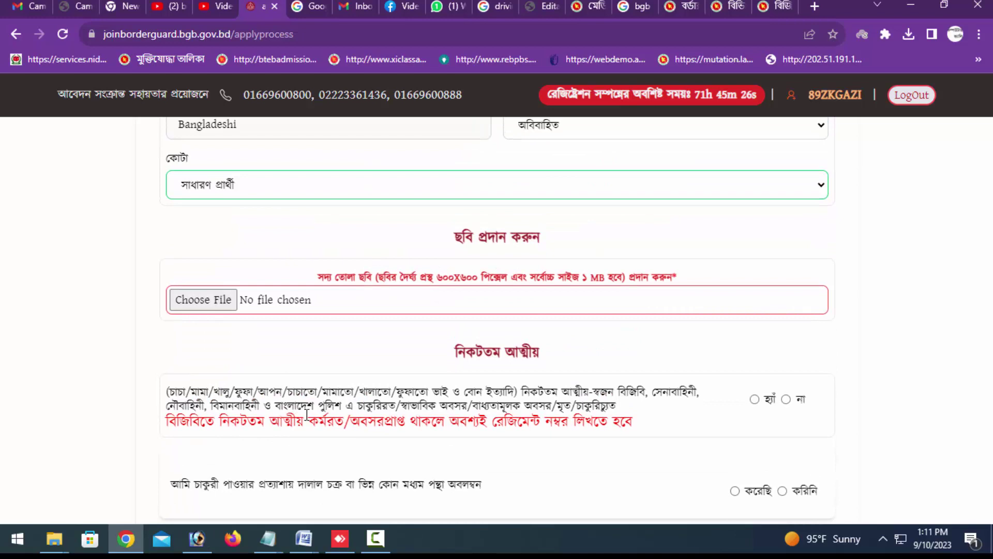
{"action": "scroll", "coordinate": [308, 415], "scroll_direction": "down", "scroll_amount": 1}
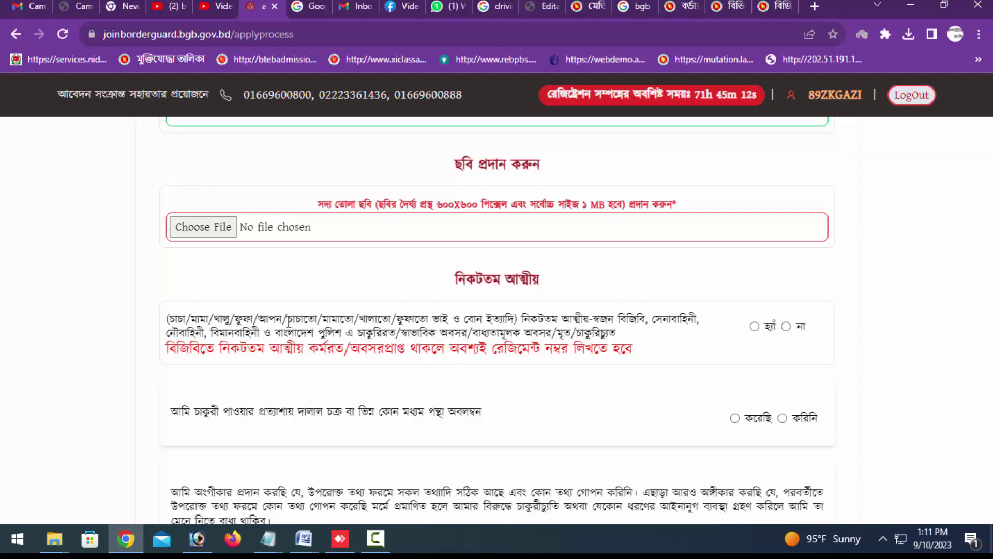
Answer না to having close relatives serving in the forces
{"action": "left_click", "coordinate": [290, 321]}
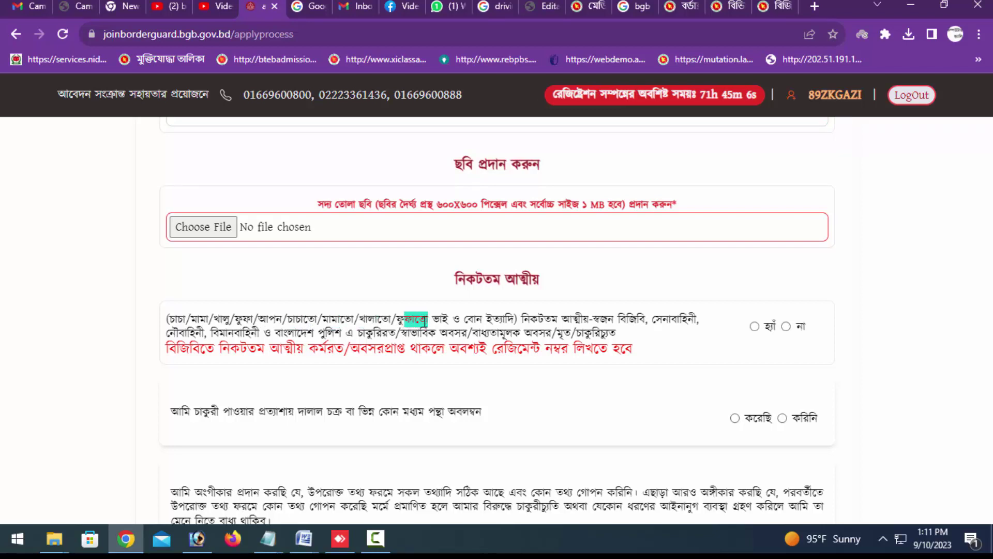
{"action": "left_click", "coordinate": [754, 326]}
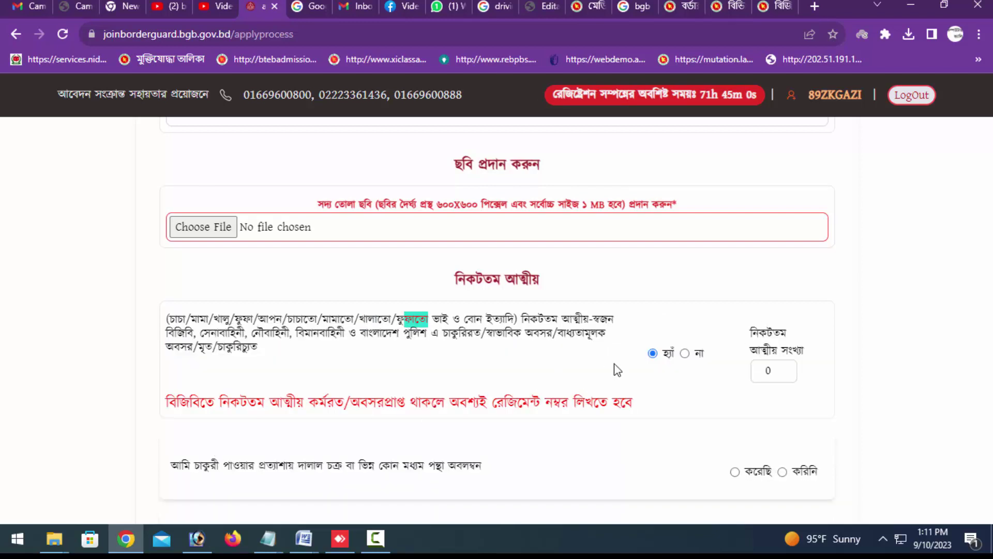
{"action": "left_click", "coordinate": [685, 353]}
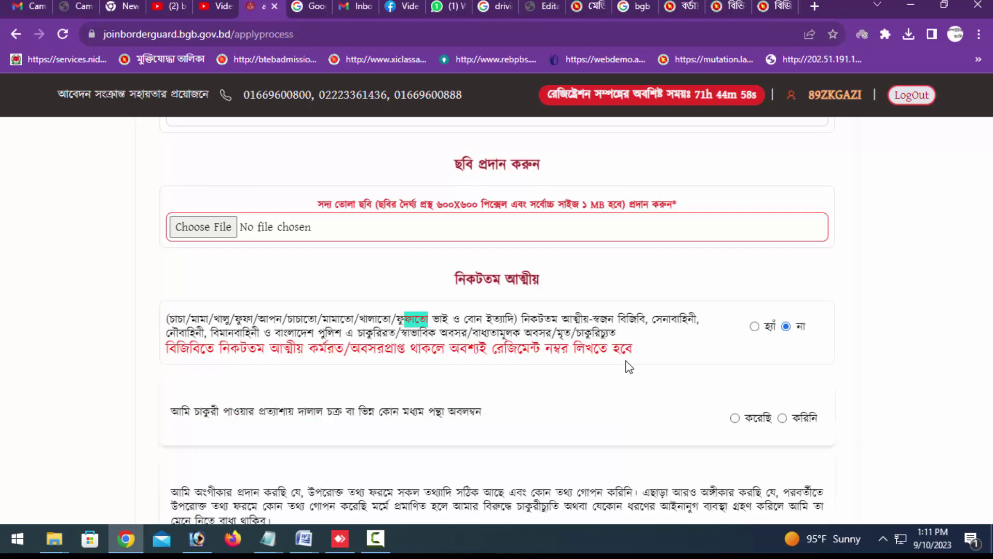
{"action": "left_click", "coordinate": [602, 410]}
Select করিনি for the broker question and tick the সমস্ত তথ্য সঠিক declaration
{"action": "scroll", "coordinate": [600, 410], "scroll_direction": "down", "scroll_amount": 1}
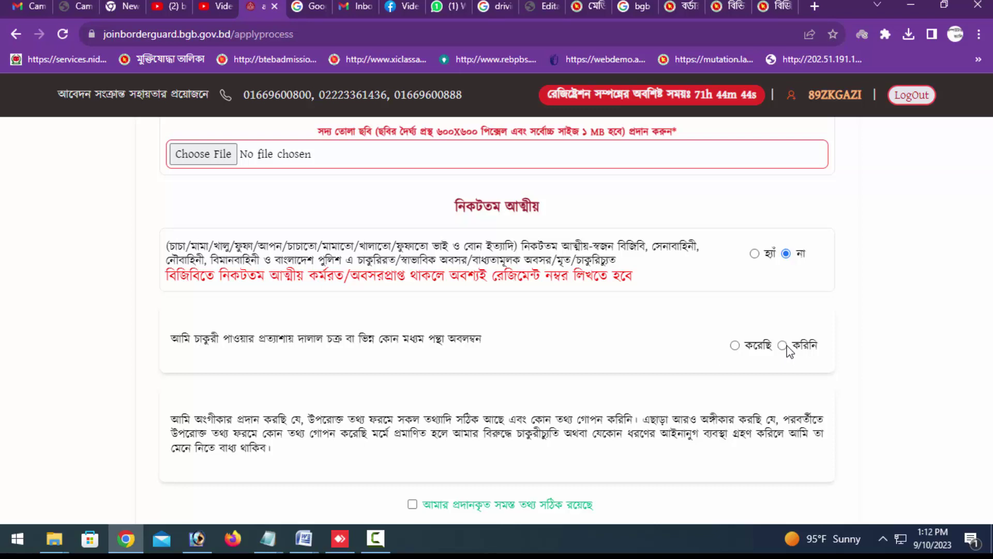
{"action": "scroll", "coordinate": [547, 399], "scroll_direction": "down", "scroll_amount": 2}
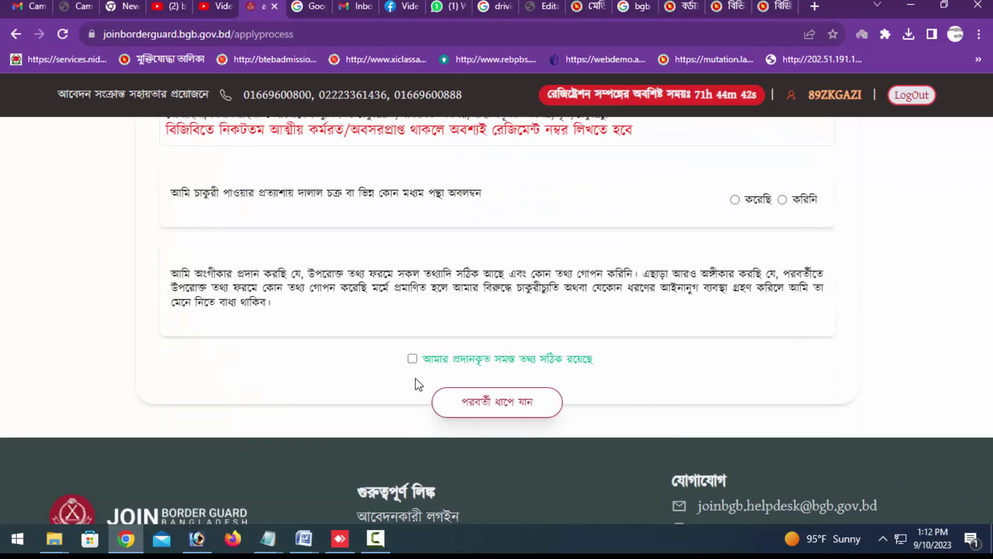
{"action": "left_click", "coordinate": [782, 199]}
{"action": "left_click", "coordinate": [413, 358]}
{"action": "scroll", "coordinate": [455, 360], "scroll_direction": "up", "scroll_amount": 4}
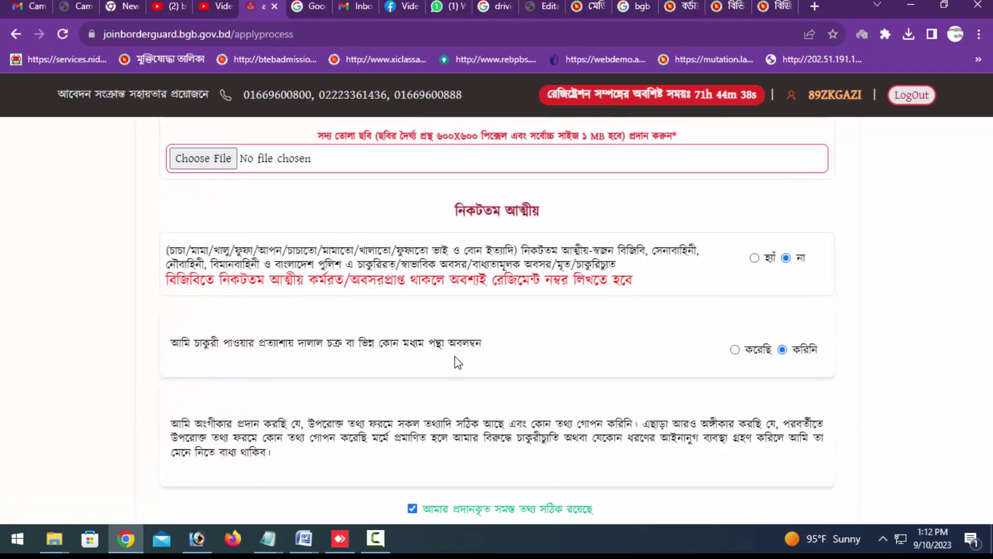
{"action": "scroll", "coordinate": [458, 362], "scroll_direction": "up", "scroll_amount": 3}
{"action": "scroll", "coordinate": [457, 362], "scroll_direction": "up", "scroll_amount": 1}
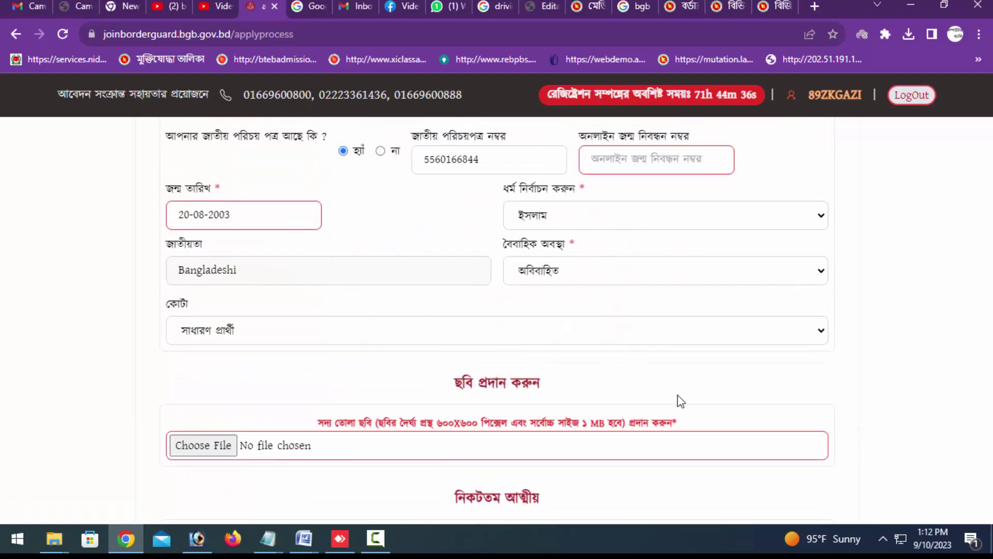
{"action": "left_click", "coordinate": [375, 539]}
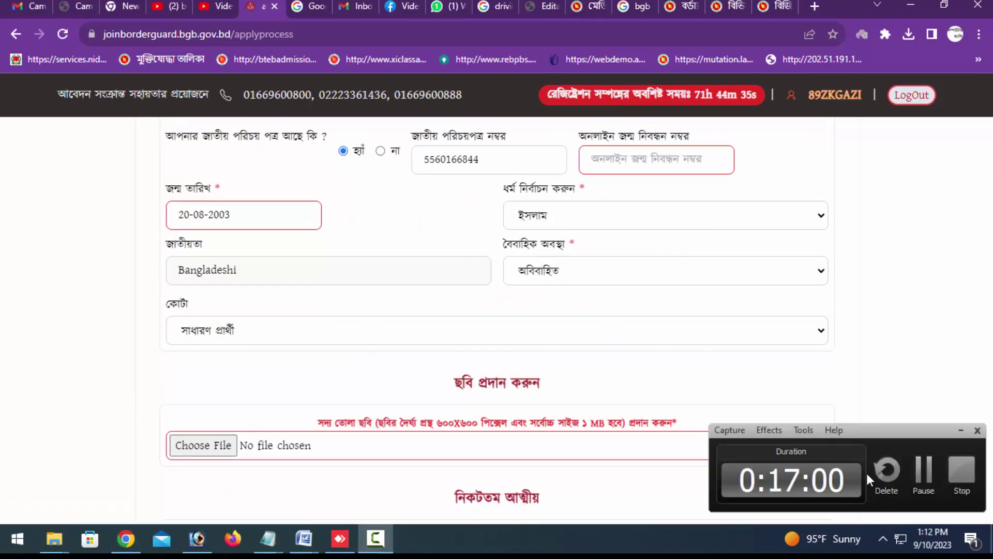
{"action": "left_click", "coordinate": [910, 470]}
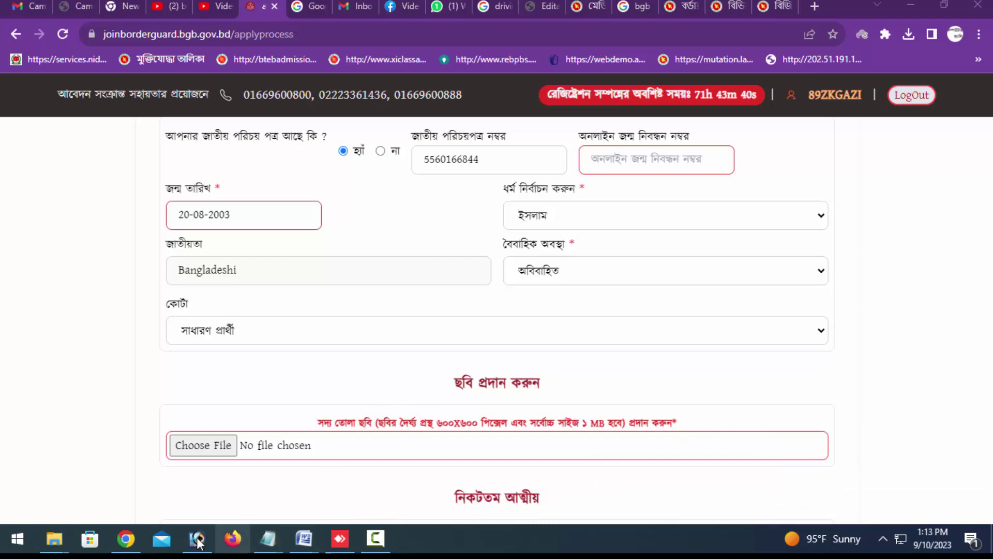
Launch Everything and search a number, previewing matches in the ID Card and Photo P.P folders
{"action": "left_click", "coordinate": [911, 5]}
{"action": "double_click", "coordinate": [19, 315]}
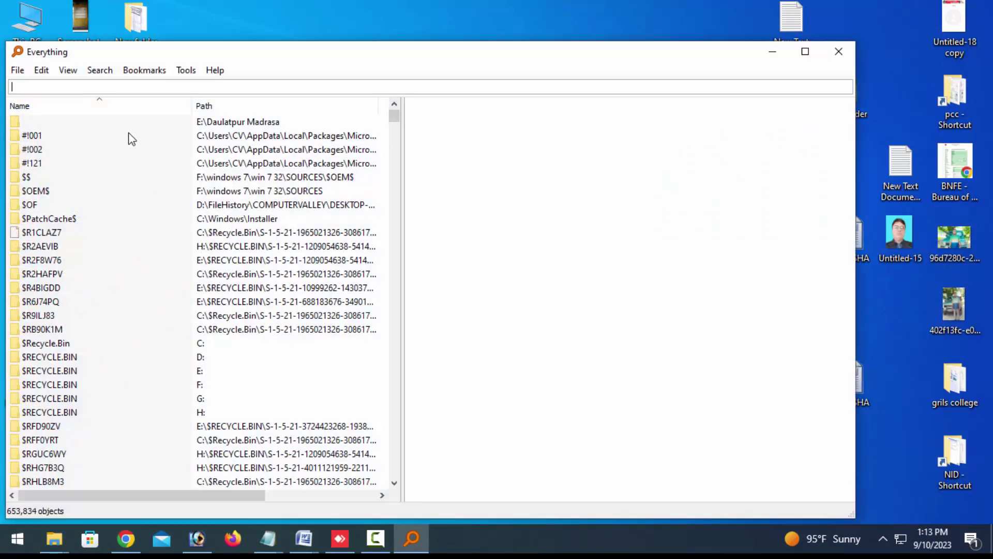
{"action": "type", "text": "01"}
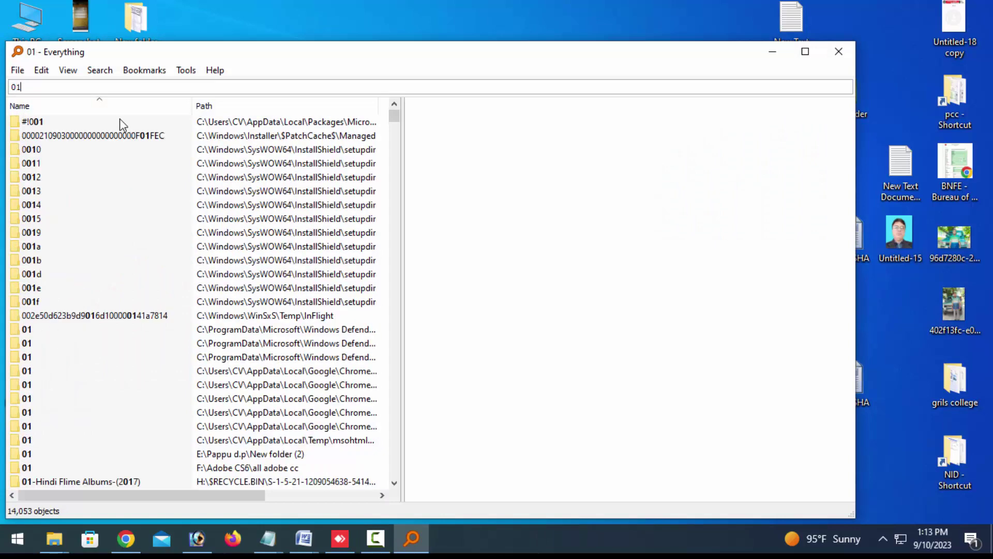
{"action": "type", "text": "90"}
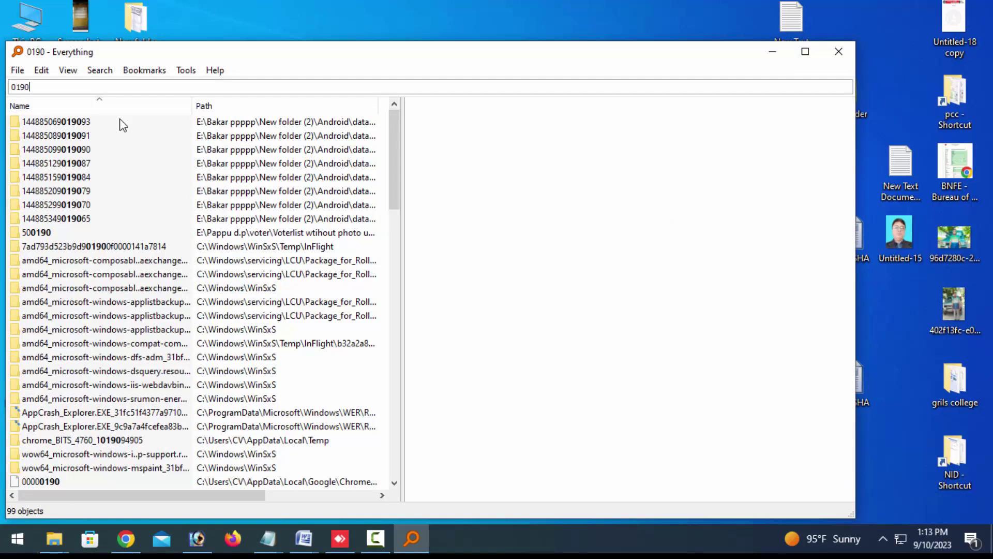
{"action": "type", "text": "88"}
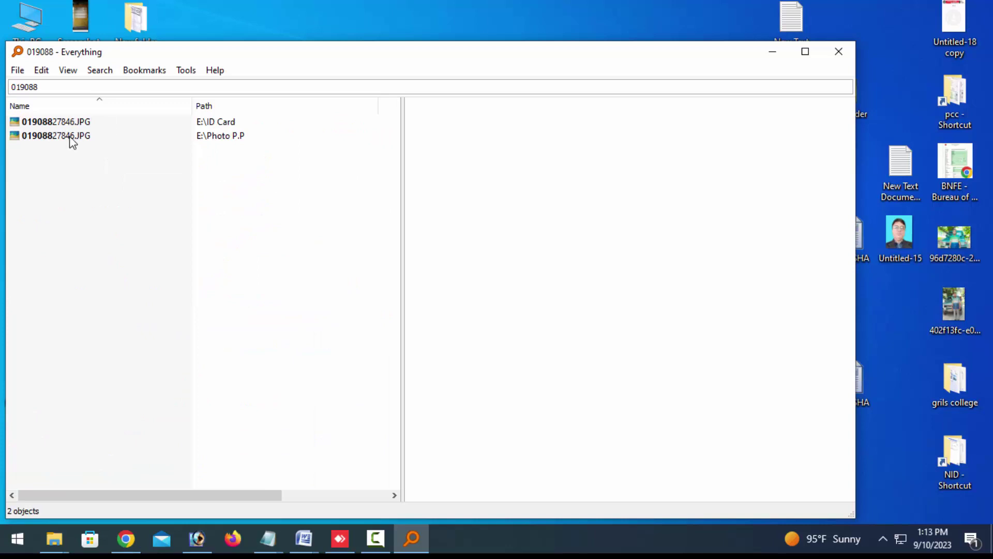
{"action": "left_click", "coordinate": [67, 136]}
{"action": "left_click", "coordinate": [58, 123]}
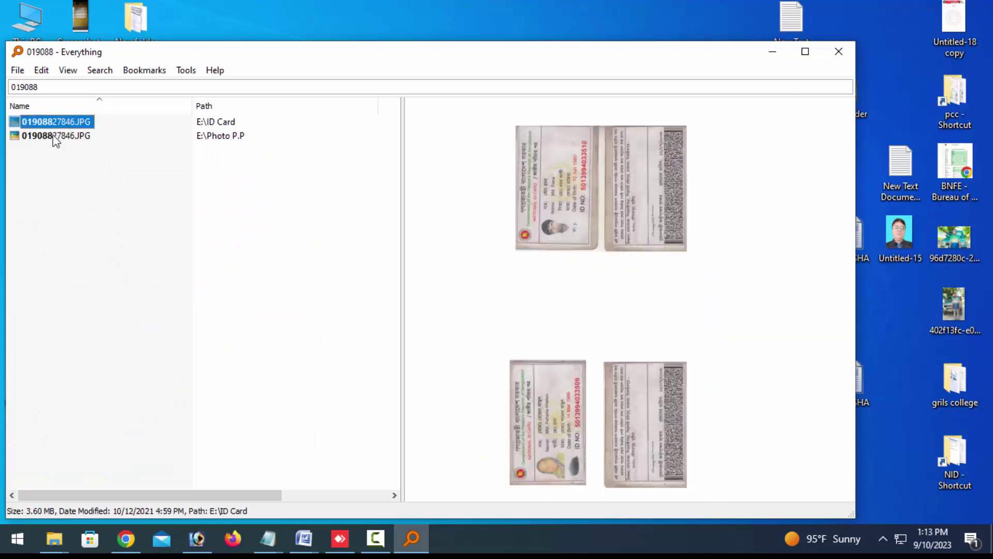
{"action": "left_click", "coordinate": [53, 137]}
Search the applicant's phone number and drag the matching Photo P.P portrait into Photoshop
{"action": "left_click", "coordinate": [52, 87]}
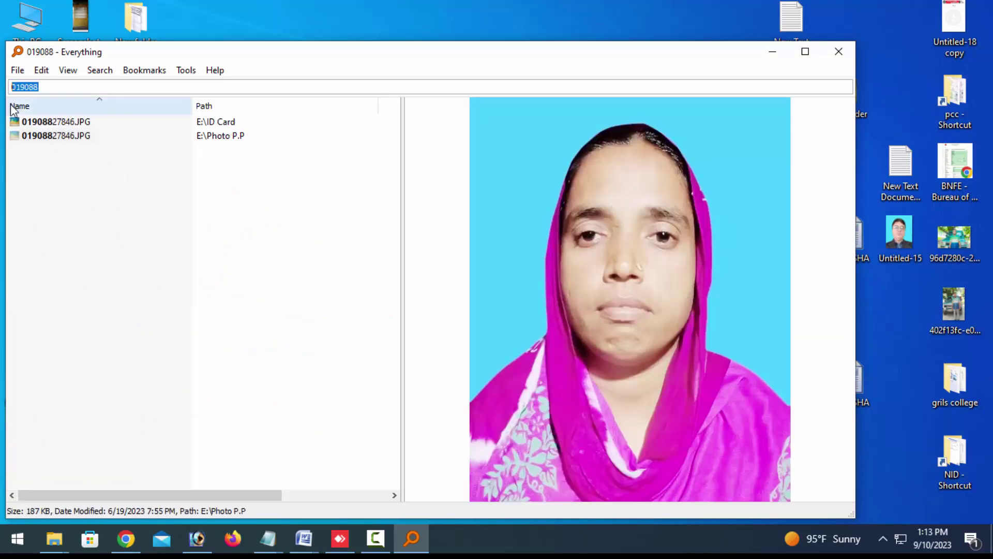
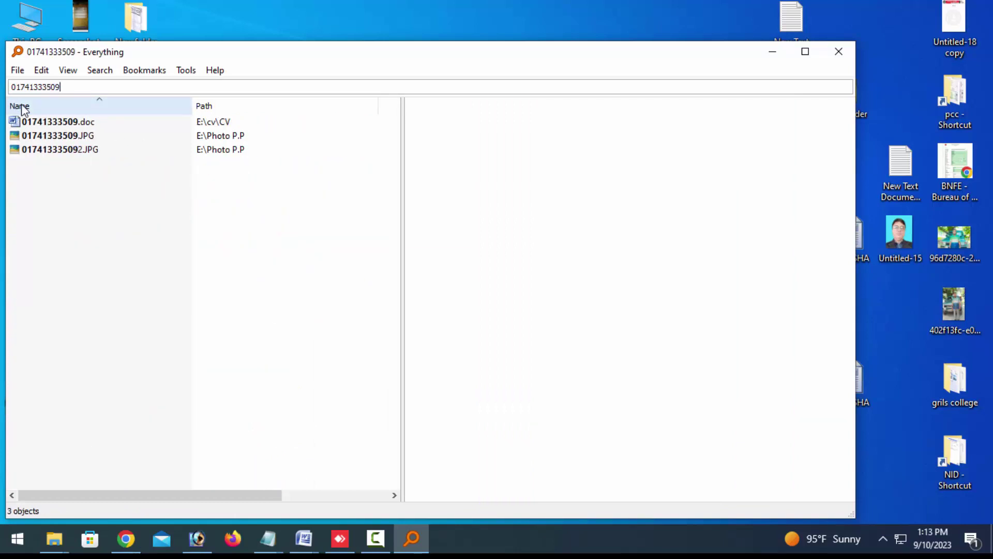
{"action": "left_click", "coordinate": [68, 137]}
{"action": "left_click", "coordinate": [69, 150]}
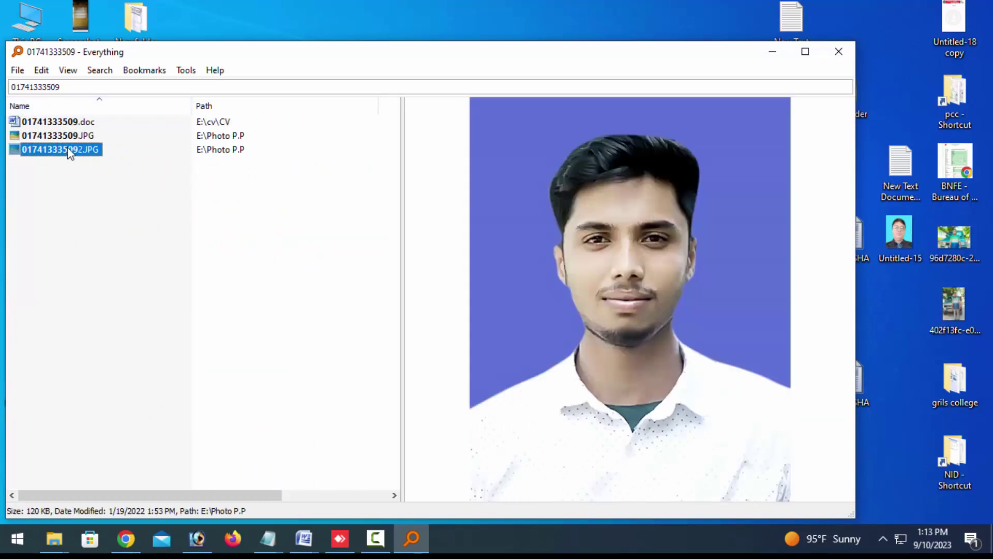
{"action": "mouse_move", "coordinate": [69, 137]}
{"action": "left_mouse_down"}
{"action": "mouse_move", "coordinate": [247, 460]}
{"action": "mouse_move", "coordinate": [281, 247]}
{"action": "left_mouse_up"}
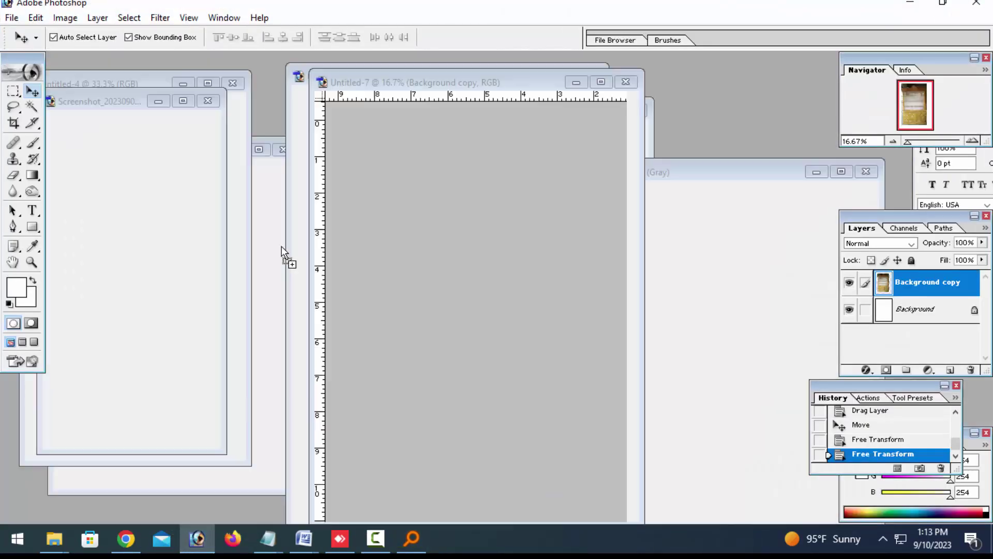
Resize the portrait to 600 × 600 pixels in Image Size
{"action": "key", "text": "alt+i"}
{"action": "type", "text": "i"}
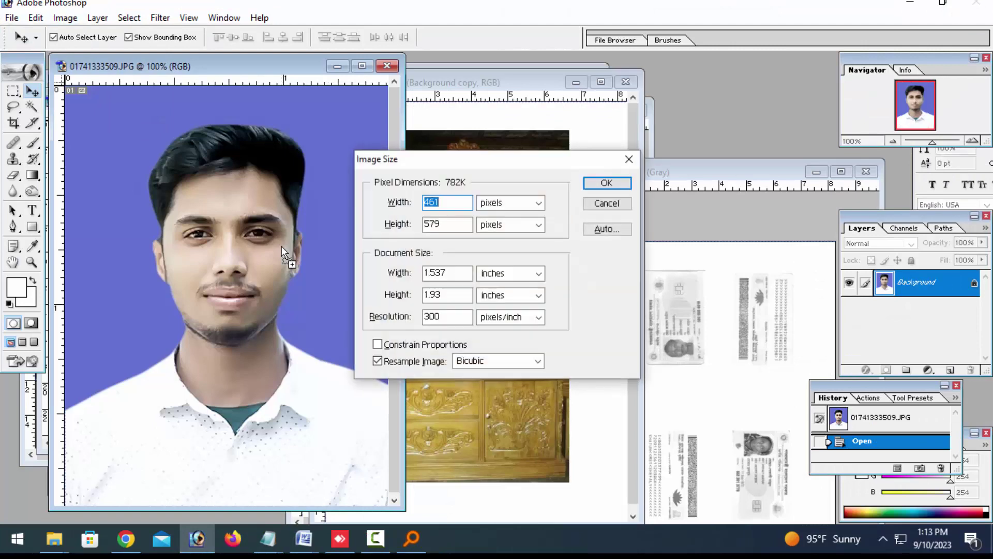
{"action": "type", "text": "600"}
{"action": "key", "text": "Tab"}
{"action": "type", "text": "600"}
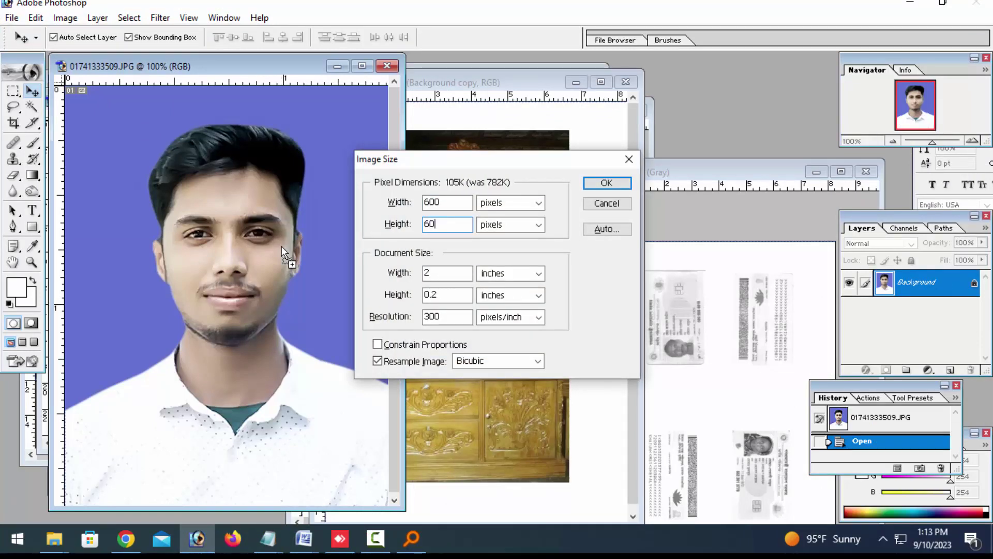
{"action": "key", "text": "Return"}
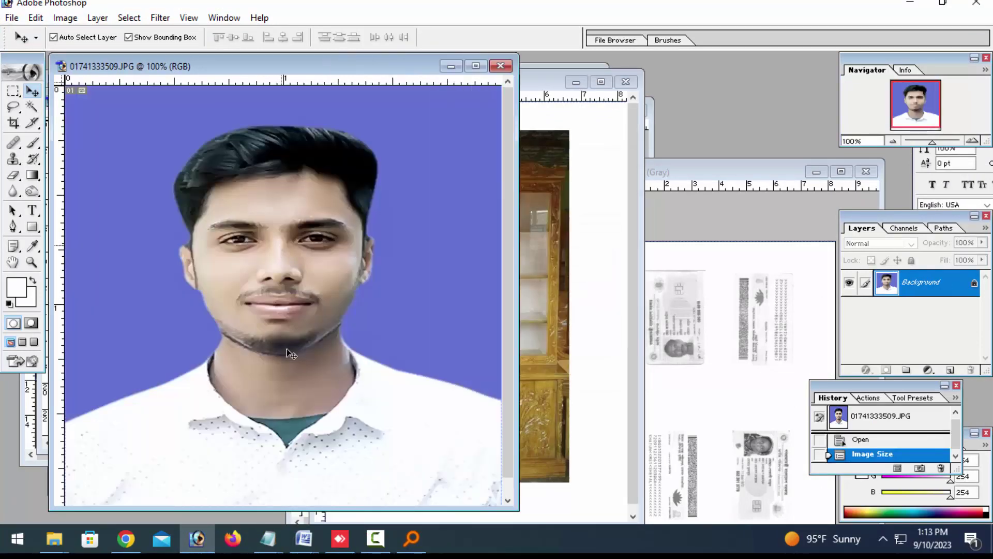
Save the resized photo as a JPEG copy at quality 3 (Low)
{"action": "left_click", "coordinate": [133, 550]}
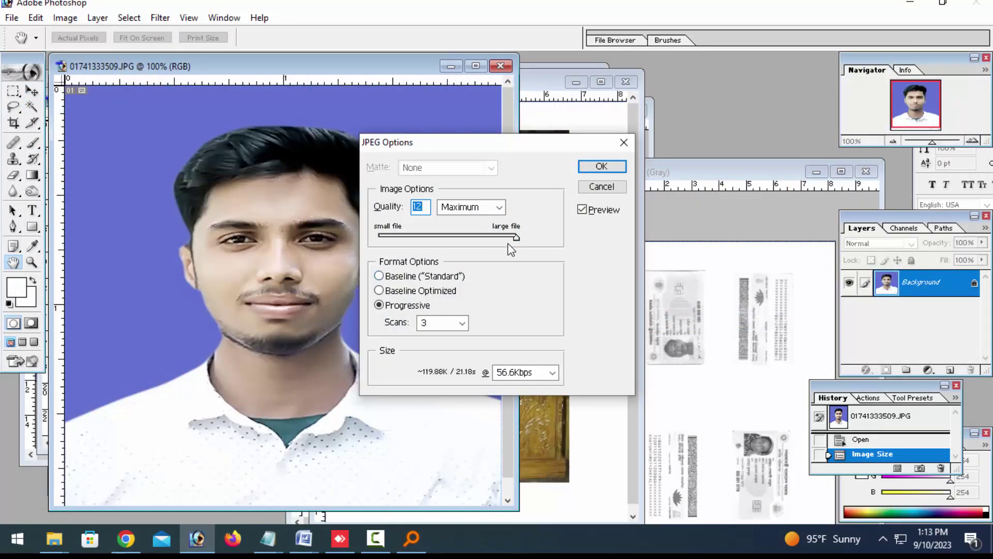
{"action": "left_click_drag", "start_coordinate": [510, 237], "coordinate": [416, 239]}
{"action": "key", "text": "Return"}
{"action": "left_click", "coordinate": [134, 544]}
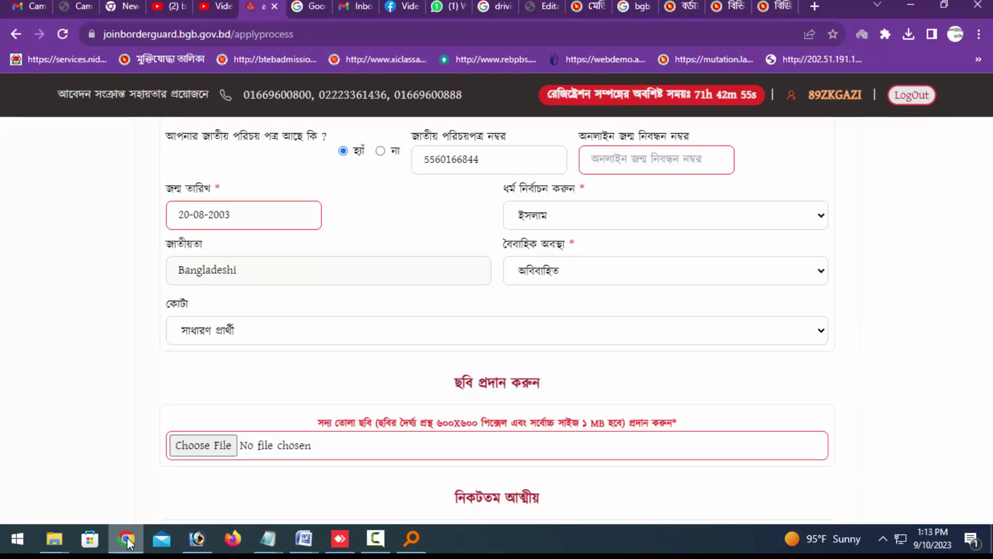
Upload the resized copy of the portrait photo to the photo field
{"action": "left_click", "coordinate": [201, 445]}
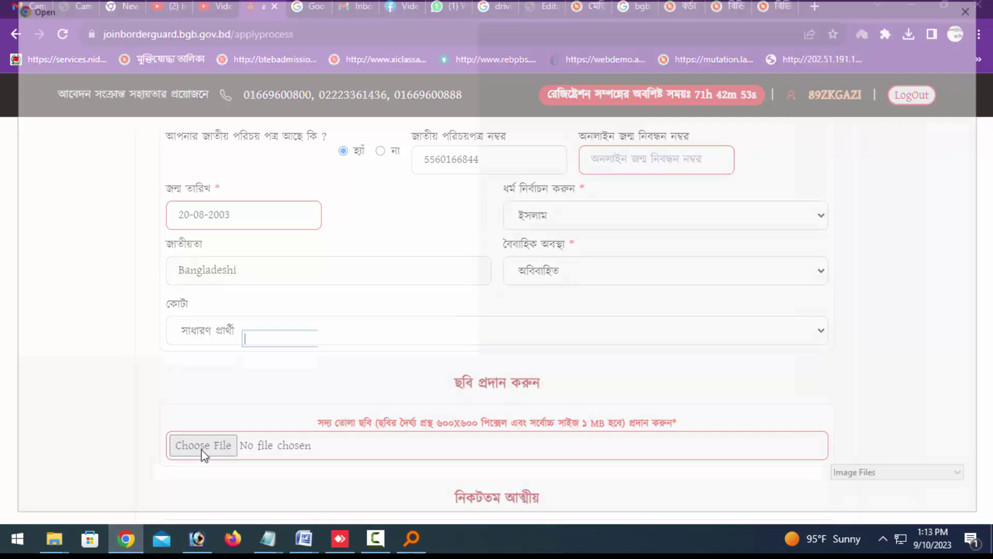
{"action": "double_click", "coordinate": [867, 134]}
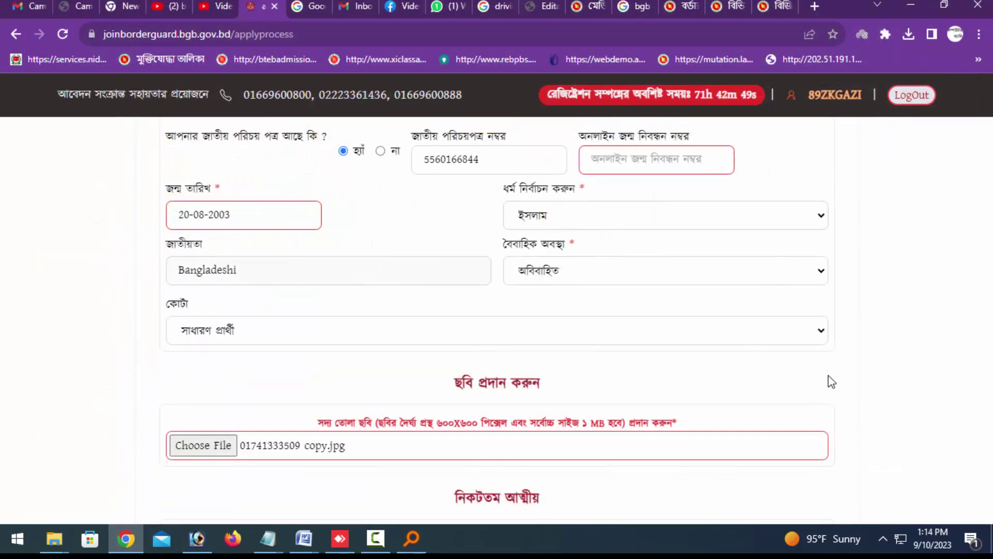
{"action": "scroll", "coordinate": [591, 406], "scroll_direction": "down", "scroll_amount": 3}
{"action": "scroll", "coordinate": [569, 410], "scroll_direction": "down", "scroll_amount": 3}
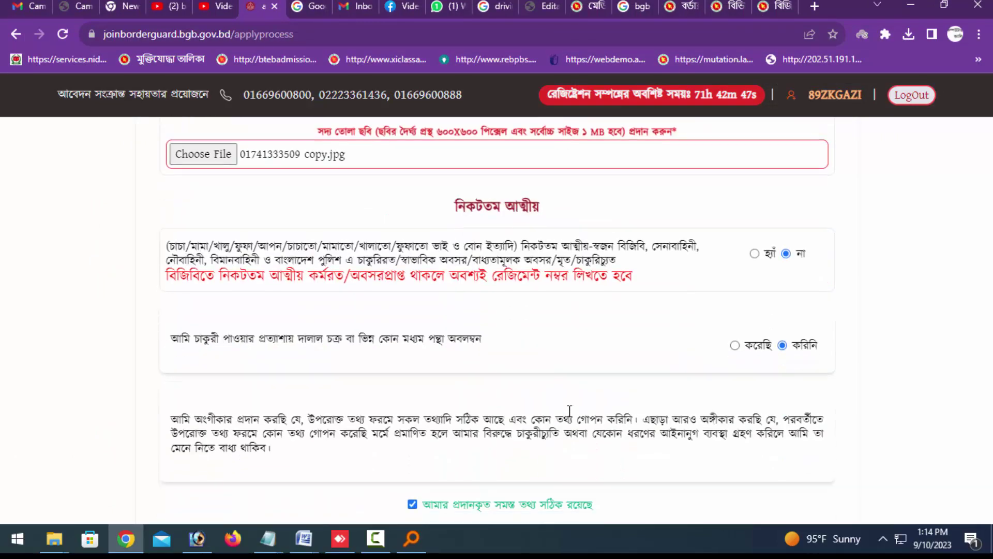
{"action": "scroll", "coordinate": [570, 410], "scroll_direction": "down", "scroll_amount": 4}
Scroll up through the personal information form and back down to its bottom
{"action": "scroll", "coordinate": [568, 415], "scroll_direction": "up", "scroll_amount": 5}
{"action": "scroll", "coordinate": [568, 415], "scroll_direction": "up", "scroll_amount": 5}
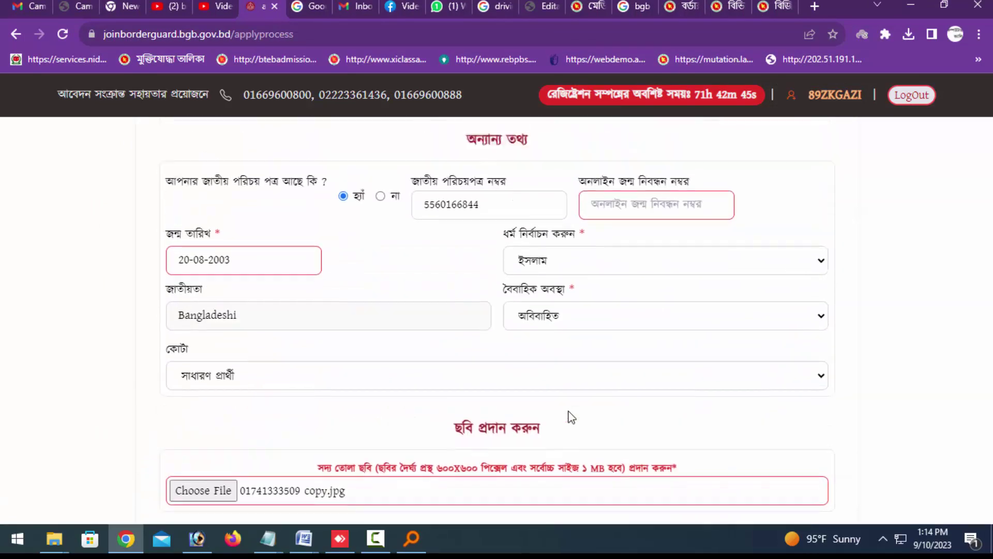
{"action": "scroll", "coordinate": [569, 416], "scroll_direction": "up", "scroll_amount": 2}
{"action": "scroll", "coordinate": [569, 415], "scroll_direction": "up", "scroll_amount": 3}
{"action": "scroll", "coordinate": [570, 416], "scroll_direction": "up", "scroll_amount": 3}
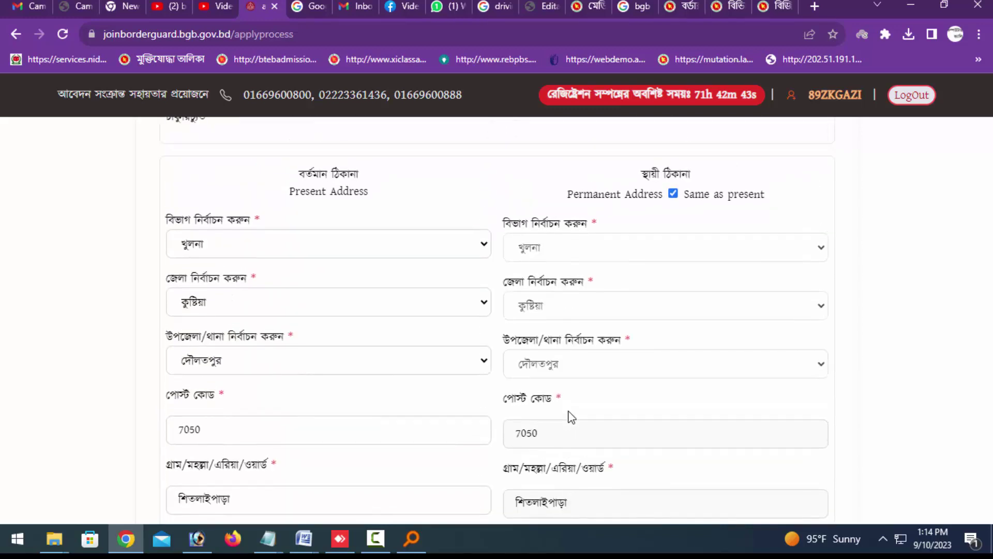
{"action": "scroll", "coordinate": [570, 416], "scroll_direction": "up", "scroll_amount": 3}
{"action": "scroll", "coordinate": [569, 415], "scroll_direction": "up", "scroll_amount": 4}
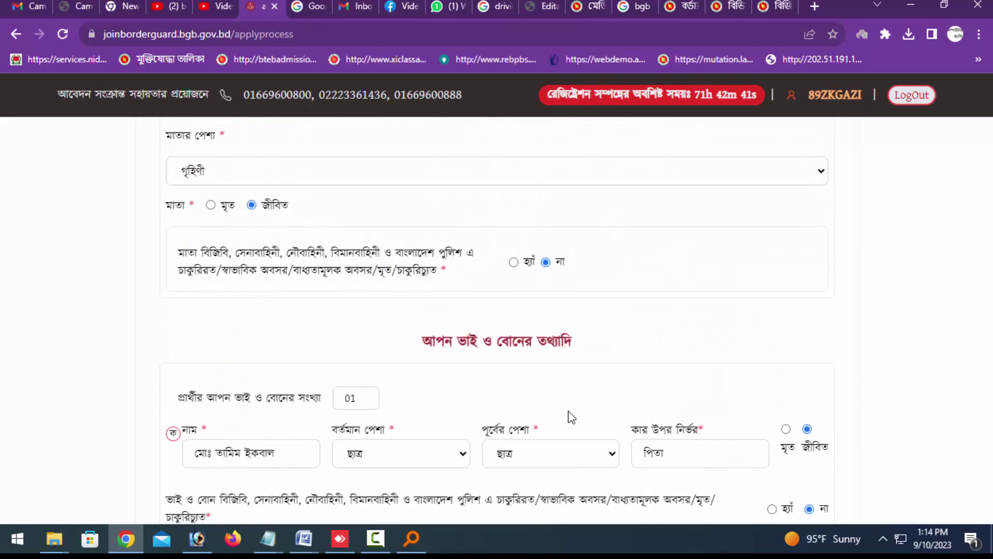
{"action": "scroll", "coordinate": [571, 416], "scroll_direction": "up", "scroll_amount": 2}
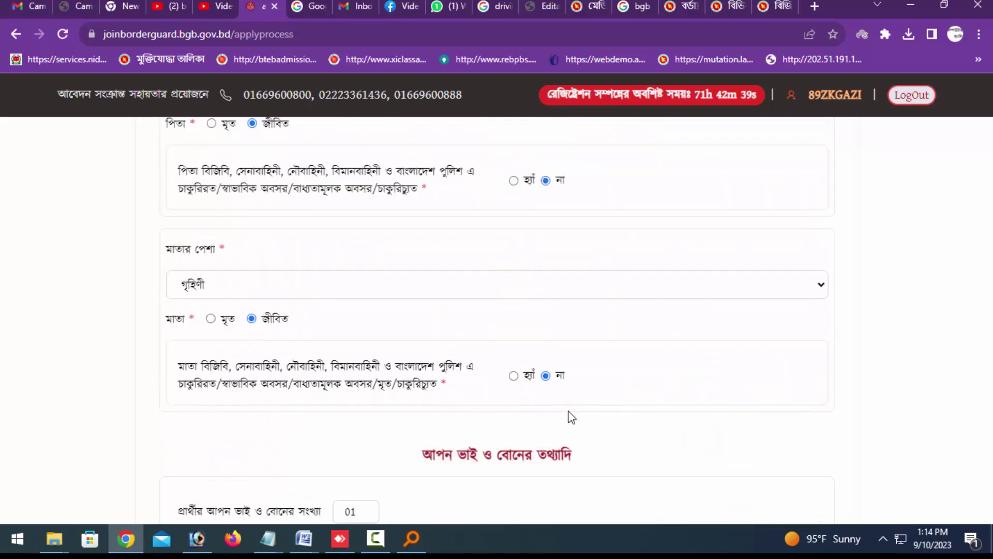
{"action": "scroll", "coordinate": [570, 417], "scroll_direction": "up", "scroll_amount": 1}
{"action": "scroll", "coordinate": [570, 417], "scroll_direction": "up", "scroll_amount": 1}
{"action": "scroll", "coordinate": [571, 417], "scroll_direction": "up", "scroll_amount": 1}
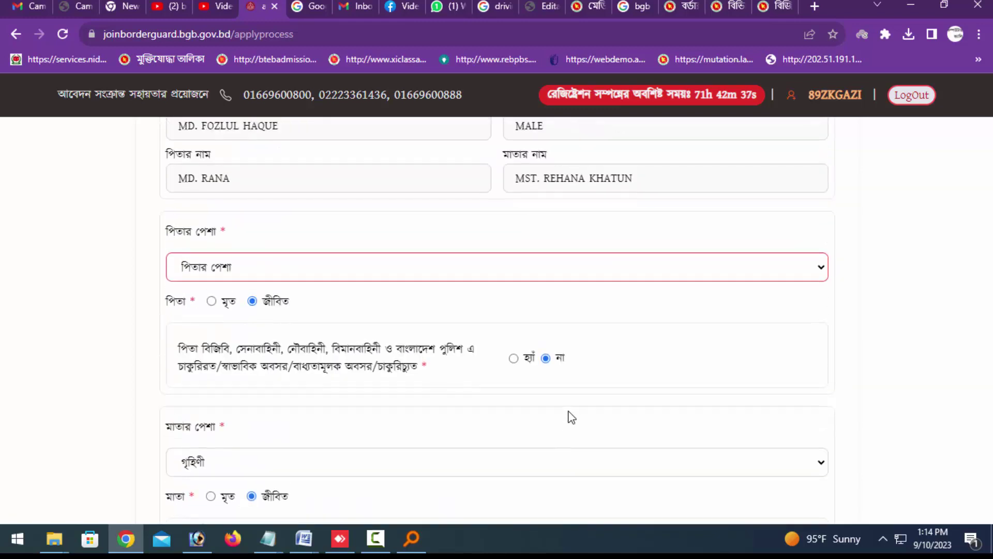
{"action": "scroll", "coordinate": [569, 414], "scroll_direction": "up", "scroll_amount": 2}
{"action": "scroll", "coordinate": [569, 414], "scroll_direction": "up", "scroll_amount": 1}
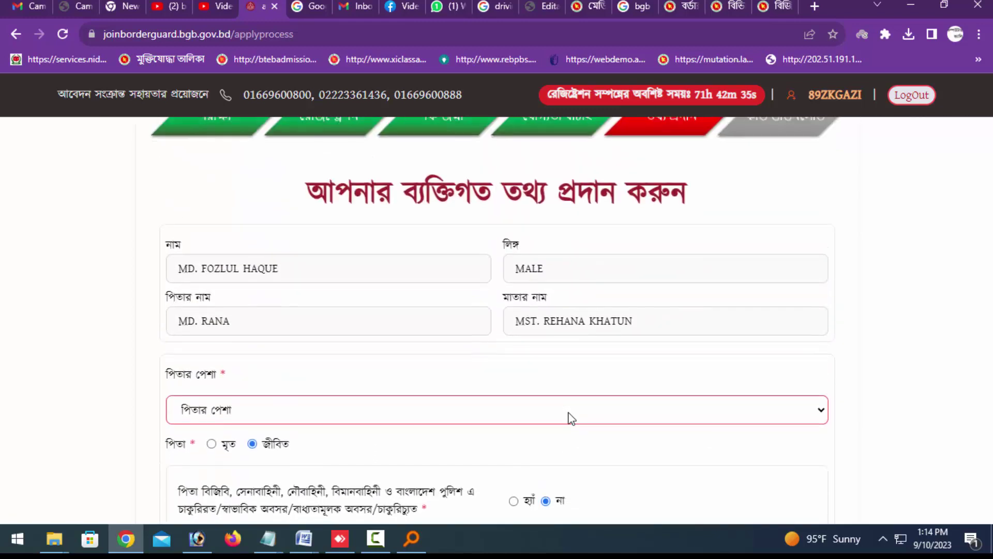
{"action": "scroll", "coordinate": [572, 415], "scroll_direction": "down", "scroll_amount": 12}
{"action": "scroll", "coordinate": [573, 418], "scroll_direction": "down", "scroll_amount": 5}
{"action": "scroll", "coordinate": [587, 417], "scroll_direction": "down", "scroll_amount": 10}
{"action": "scroll", "coordinate": [570, 417], "scroll_direction": "down", "scroll_amount": 2}
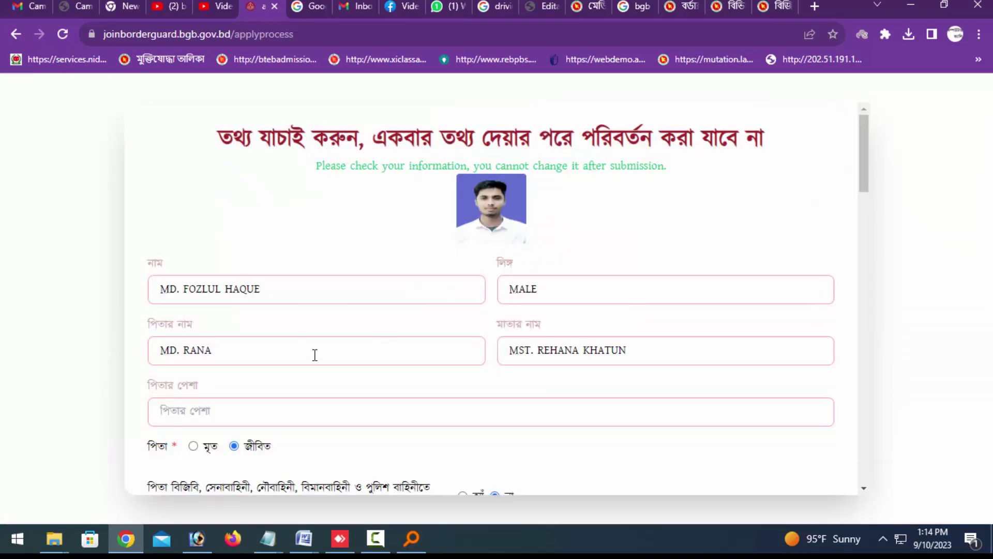
Review the name, parents, mother's service answer and sibling details
{"action": "scroll", "coordinate": [214, 409], "scroll_direction": "down", "scroll_amount": 1}
{"action": "scroll", "coordinate": [228, 405], "scroll_direction": "down", "scroll_amount": 2}
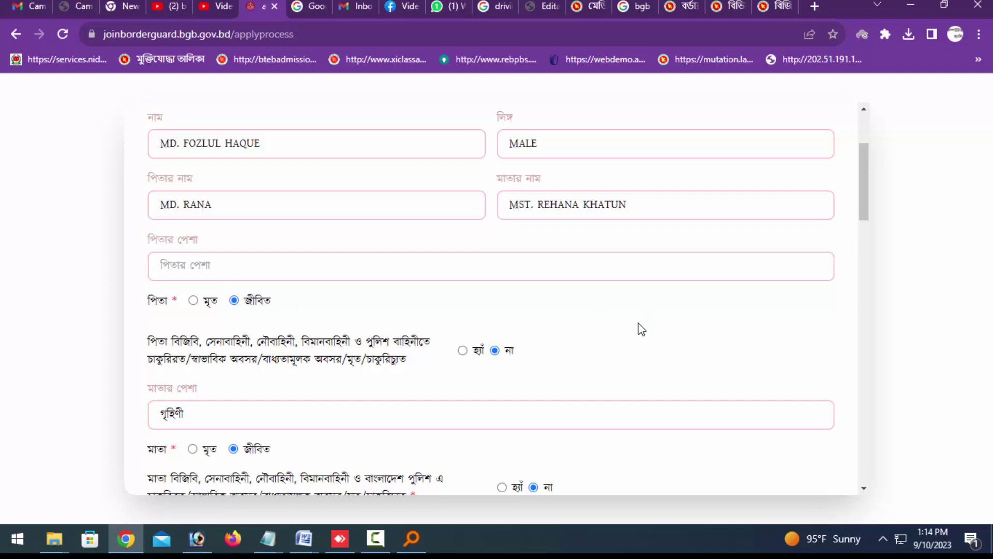
{"action": "scroll", "coordinate": [421, 397], "scroll_direction": "down", "scroll_amount": 1}
{"action": "scroll", "coordinate": [377, 398], "scroll_direction": "down", "scroll_amount": 2}
{"action": "scroll", "coordinate": [340, 399], "scroll_direction": "down", "scroll_amount": 1}
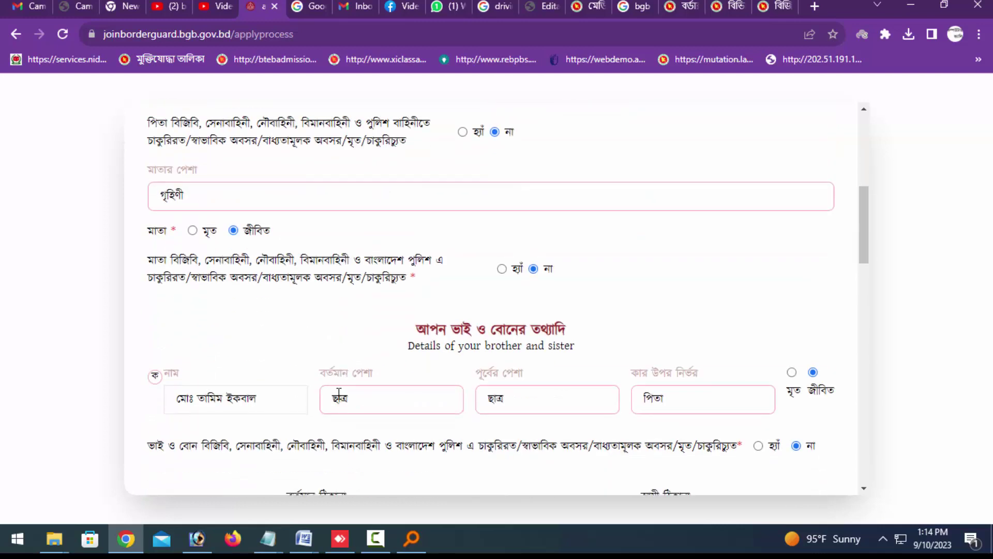
{"action": "scroll", "coordinate": [518, 407], "scroll_direction": "down", "scroll_amount": 1}
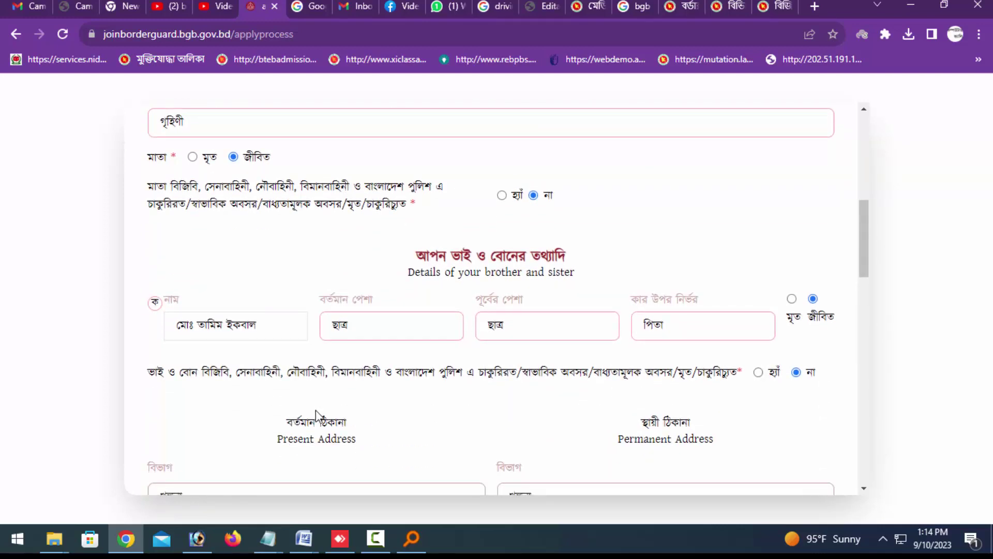
{"action": "scroll", "coordinate": [362, 412], "scroll_direction": "down", "scroll_amount": 2}
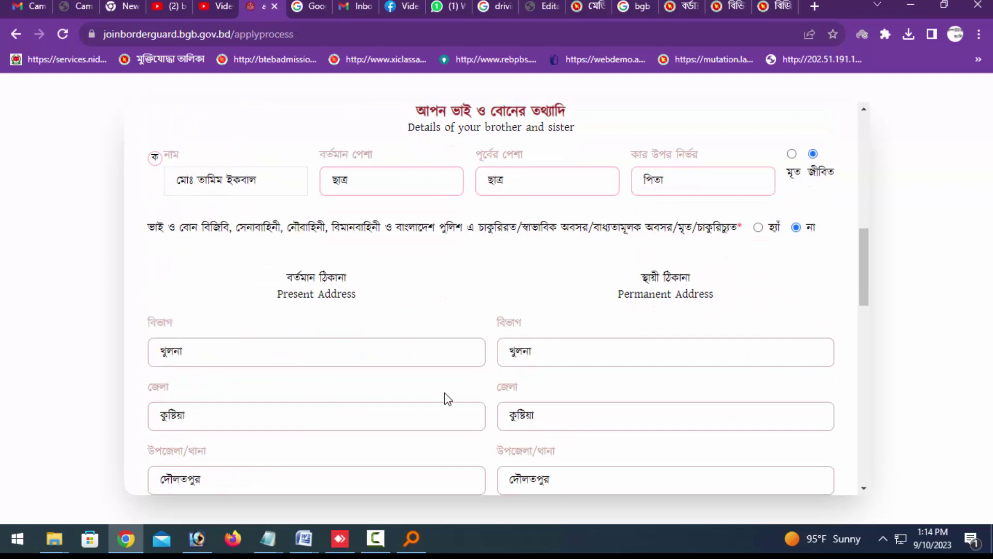
{"action": "scroll", "coordinate": [501, 343], "scroll_direction": "up", "scroll_amount": 4}
{"action": "scroll", "coordinate": [492, 341], "scroll_direction": "up", "scroll_amount": 5}
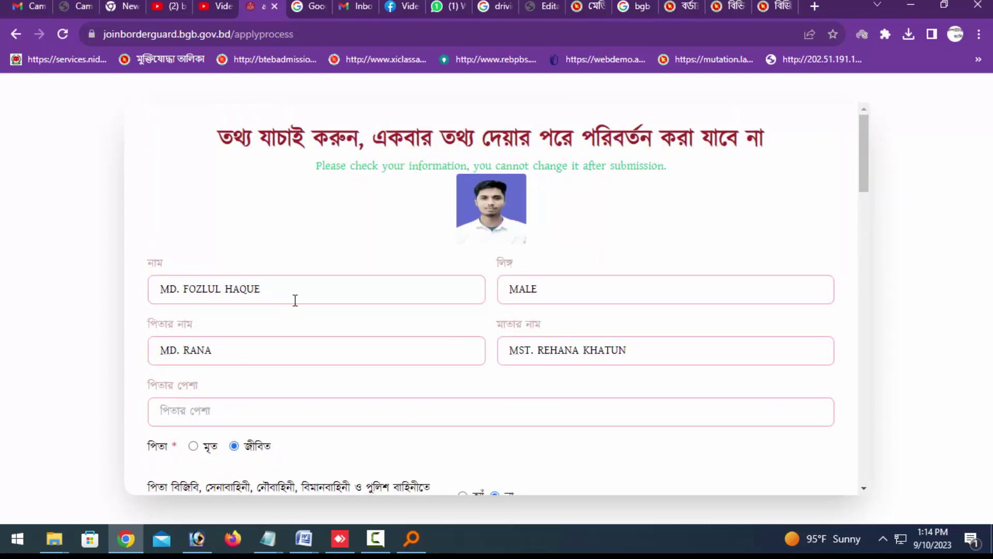
{"action": "scroll", "coordinate": [215, 405], "scroll_direction": "down", "scroll_amount": 1}
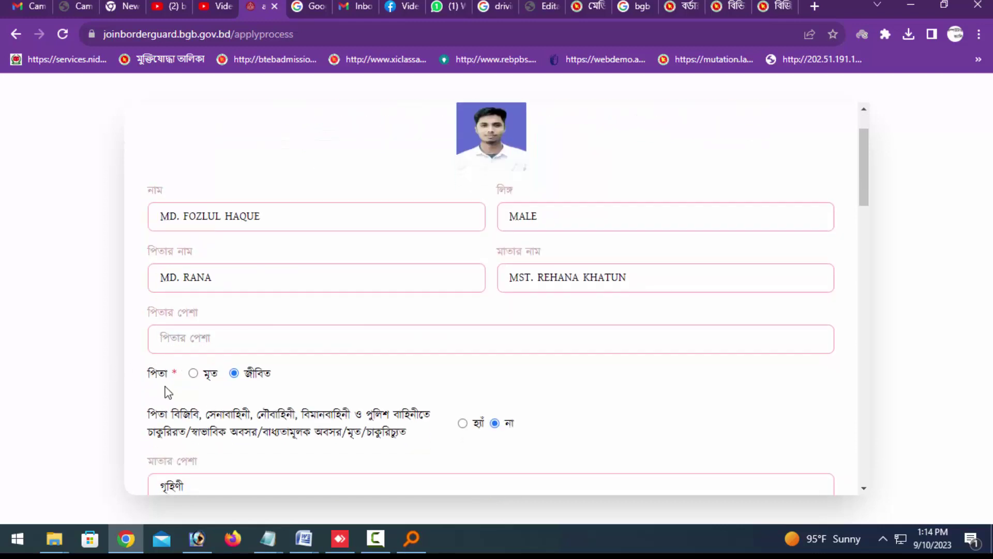
{"action": "scroll", "coordinate": [231, 382], "scroll_direction": "down", "scroll_amount": 1}
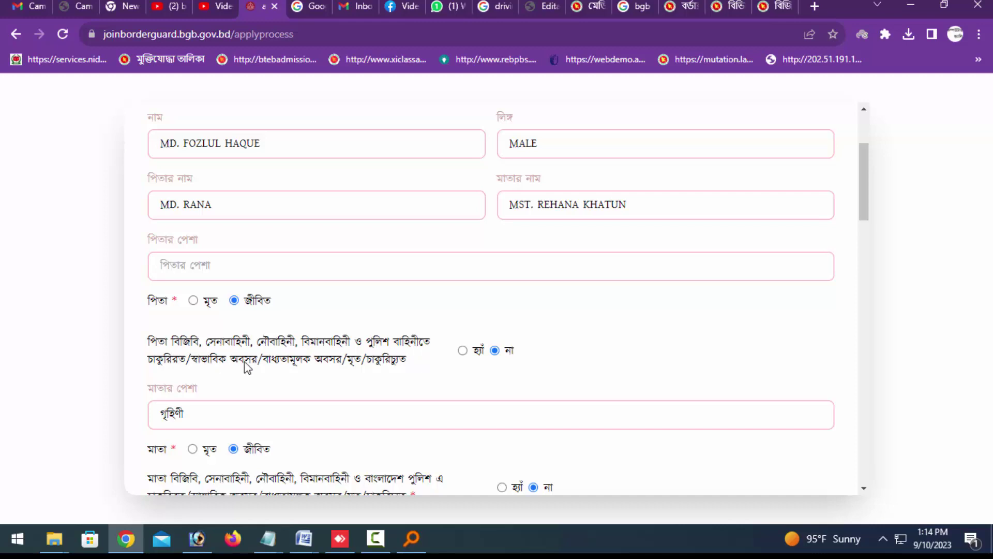
{"action": "scroll", "coordinate": [332, 394], "scroll_direction": "down", "scroll_amount": 3}
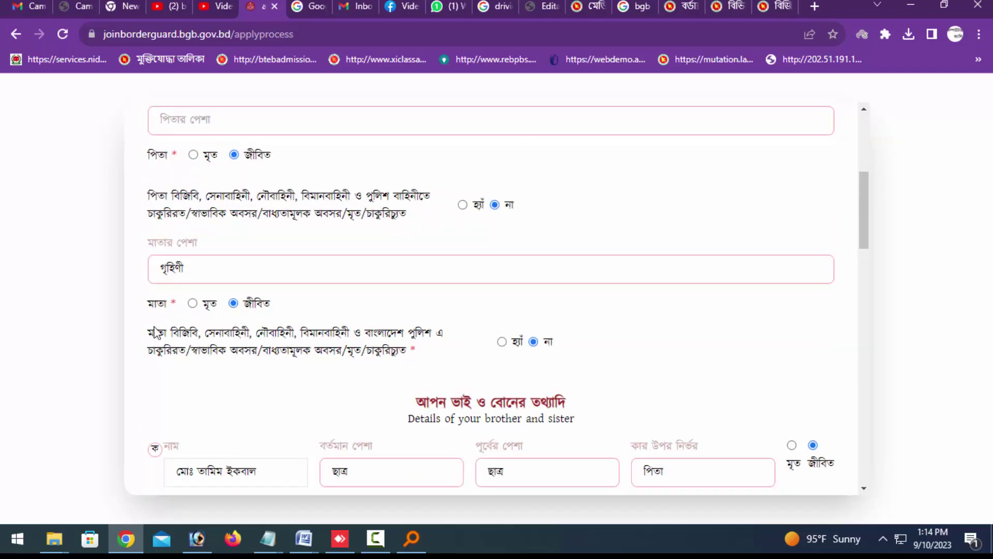
{"action": "mouse_move", "coordinate": [157, 334]}
{"action": "left_mouse_down"}
{"action": "mouse_move", "coordinate": [309, 365]}
{"action": "mouse_move", "coordinate": [401, 361]}
{"action": "left_mouse_up"}
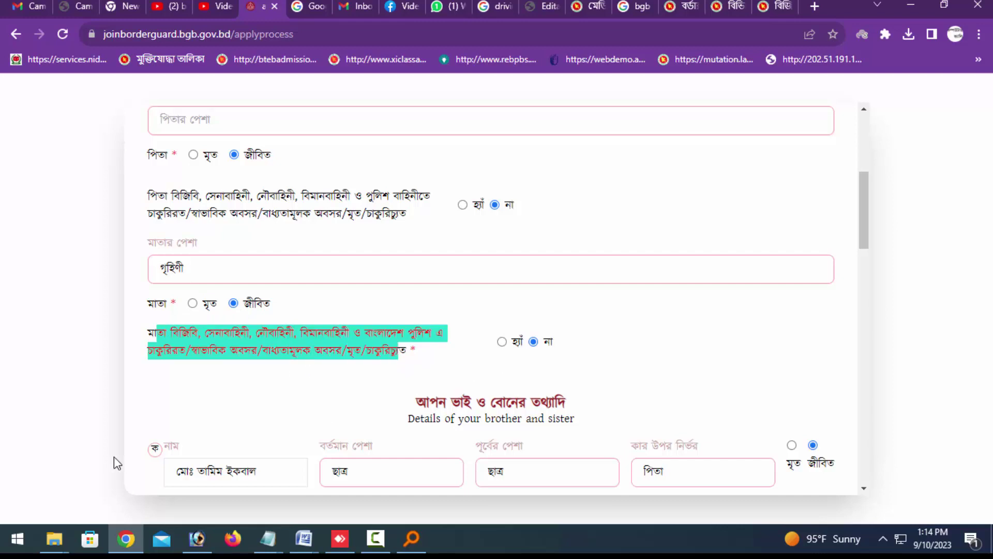
{"action": "scroll", "coordinate": [284, 418], "scroll_direction": "down", "scroll_amount": 3}
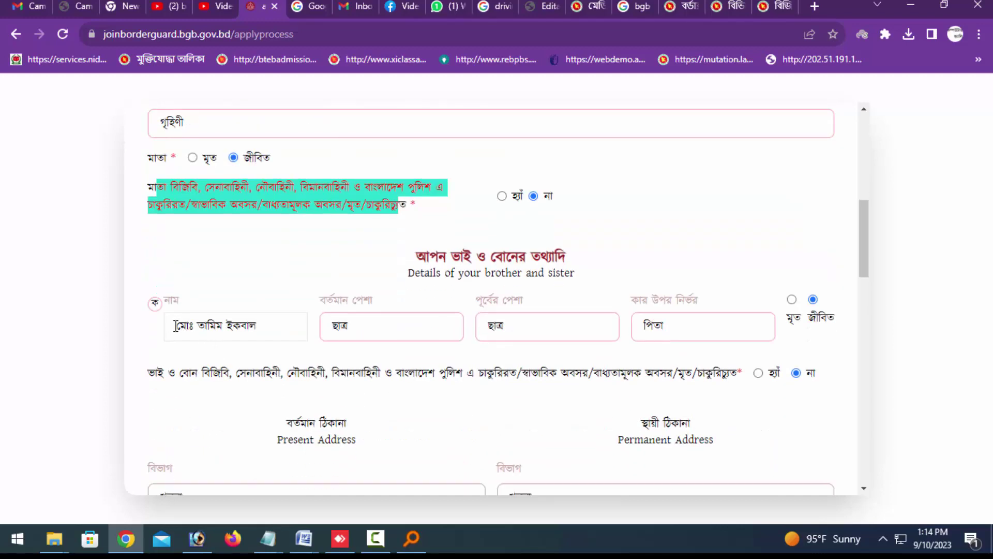
{"action": "left_click_drag", "start_coordinate": [175, 325], "coordinate": [257, 335]}
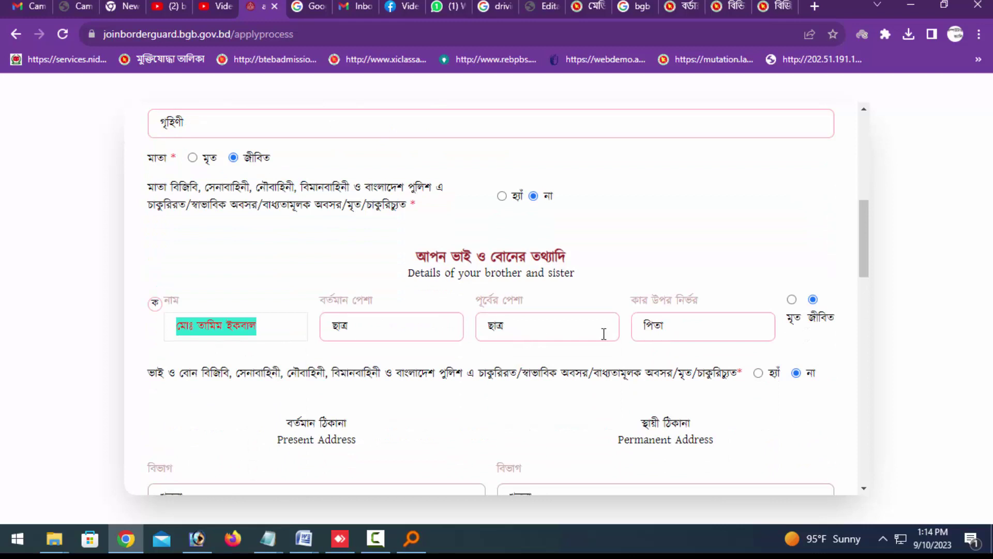
{"action": "mouse_move", "coordinate": [633, 300]}
{"action": "left_mouse_down"}
{"action": "mouse_move", "coordinate": [693, 305]}
{"action": "mouse_move", "coordinate": [579, 352]}
{"action": "left_mouse_up"}
Check the national ID, addresses, religion, nationality, marital status and quota through to the confirmation question
{"action": "scroll", "coordinate": [538, 350], "scroll_direction": "down", "scroll_amount": 2}
{"action": "scroll", "coordinate": [455, 350], "scroll_direction": "down", "scroll_amount": 2}
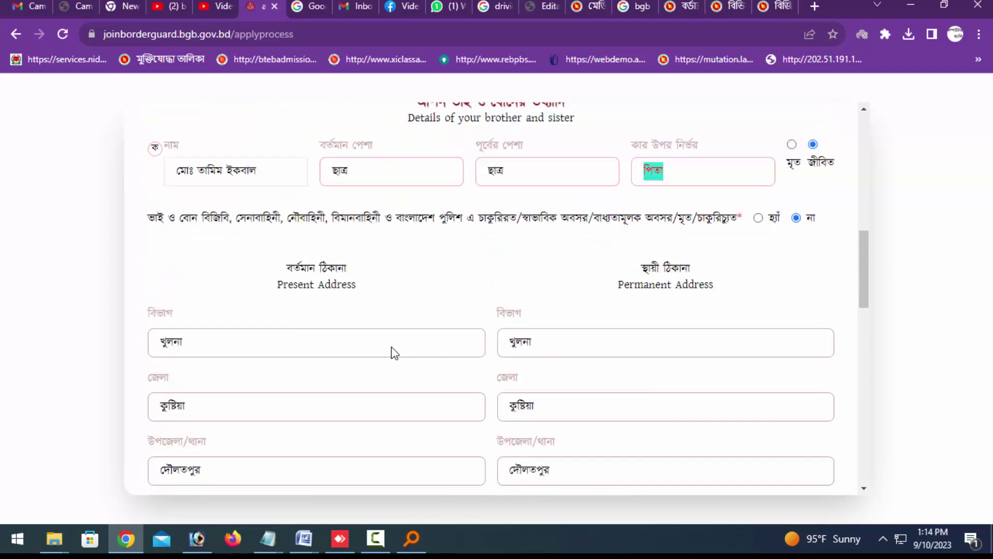
{"action": "scroll", "coordinate": [321, 321], "scroll_direction": "down", "scroll_amount": 1}
{"action": "scroll", "coordinate": [210, 424], "scroll_direction": "down", "scroll_amount": 2}
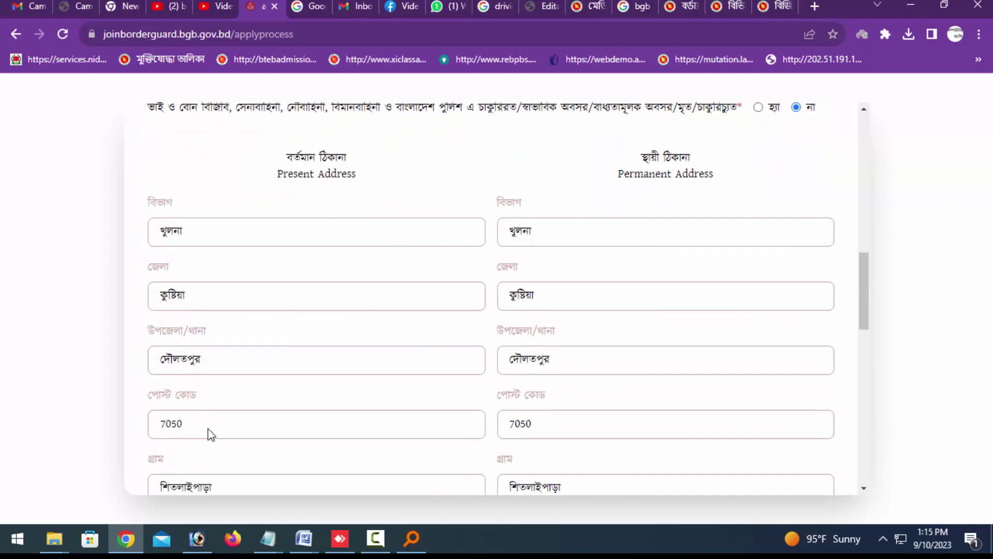
{"action": "scroll", "coordinate": [200, 407], "scroll_direction": "down", "scroll_amount": 2}
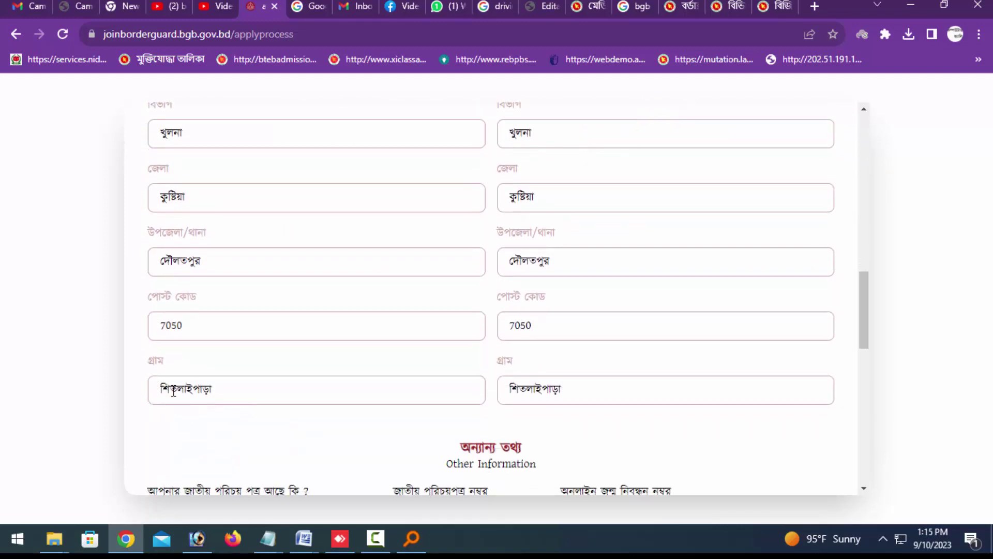
{"action": "scroll", "coordinate": [240, 398], "scroll_direction": "down", "scroll_amount": 3}
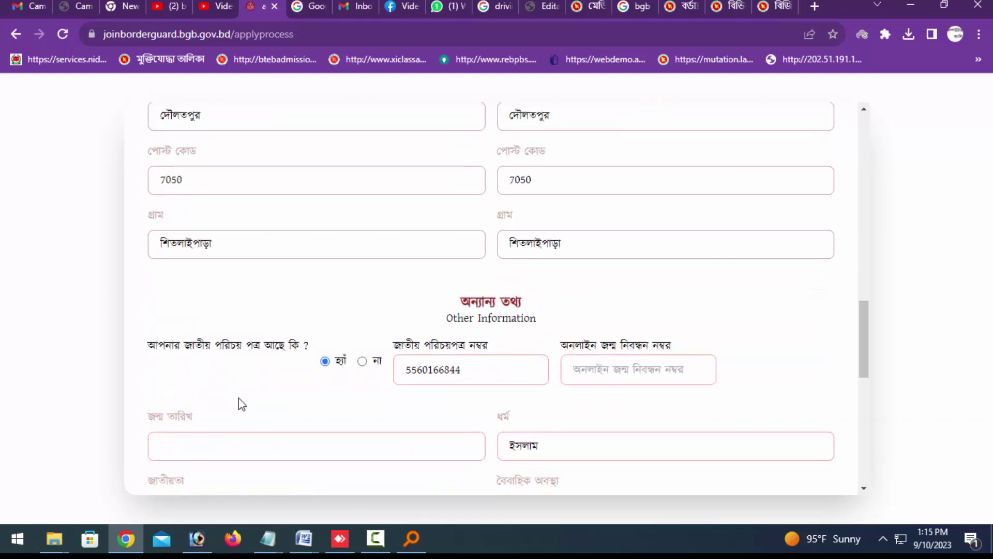
{"action": "left_click_drag", "start_coordinate": [466, 371], "coordinate": [282, 394]}
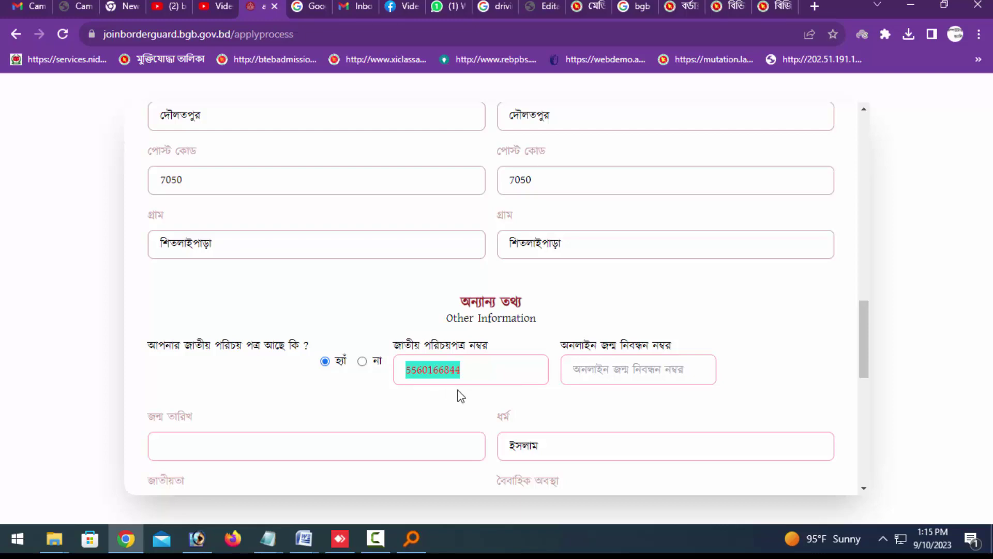
{"action": "scroll", "coordinate": [460, 396], "scroll_direction": "down", "scroll_amount": 2}
{"action": "scroll", "coordinate": [450, 393], "scroll_direction": "down", "scroll_amount": 2}
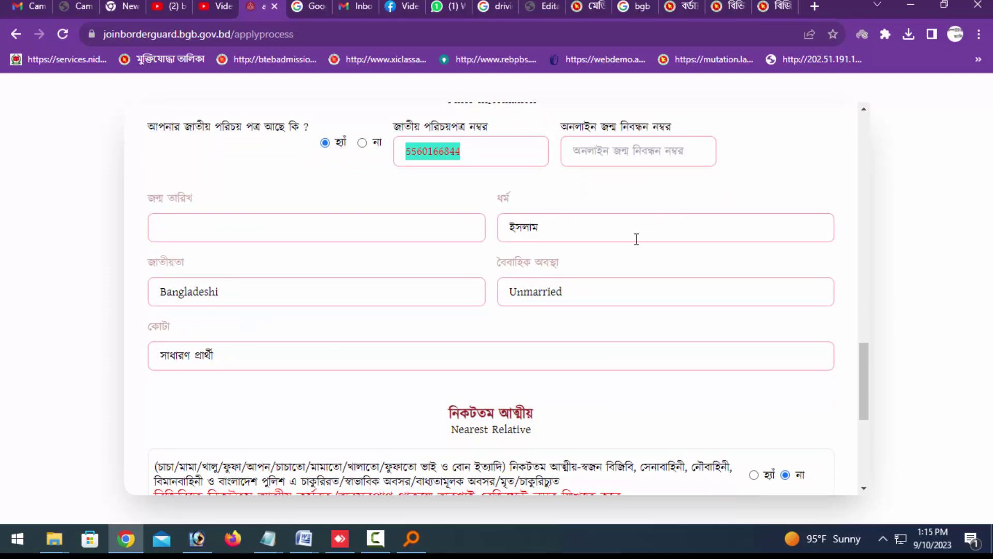
{"action": "scroll", "coordinate": [205, 362], "scroll_direction": "down", "scroll_amount": 1}
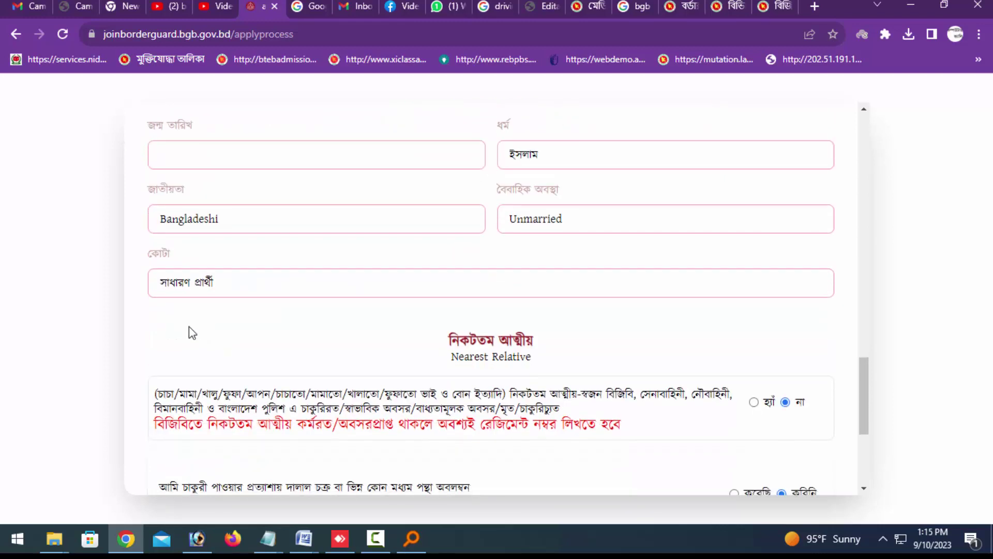
{"action": "left_click_drag", "start_coordinate": [161, 284], "coordinate": [247, 285]}
{"action": "scroll", "coordinate": [304, 350], "scroll_direction": "down", "scroll_amount": 1}
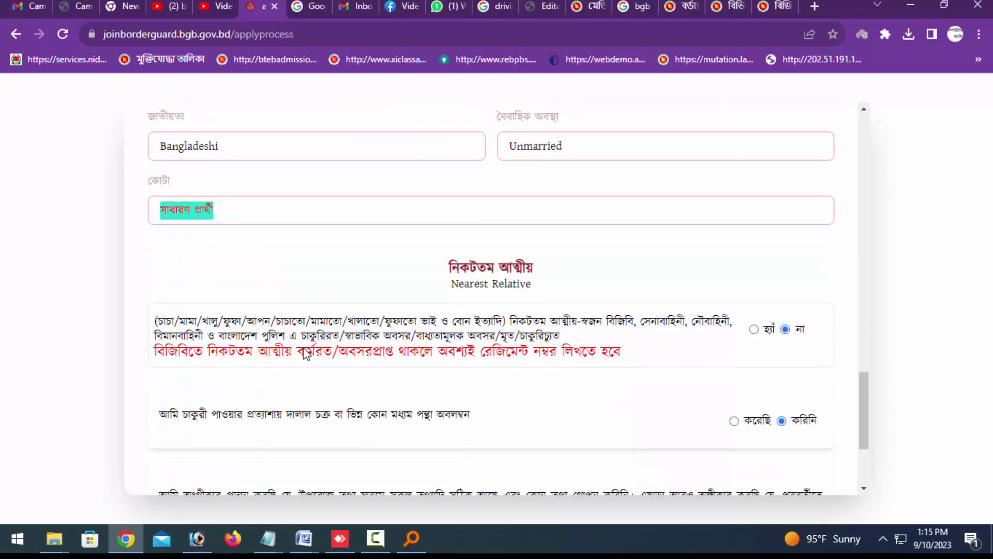
{"action": "scroll", "coordinate": [304, 347], "scroll_direction": "down", "scroll_amount": 1}
{"action": "left_click_drag", "start_coordinate": [470, 195], "coordinate": [540, 248]}
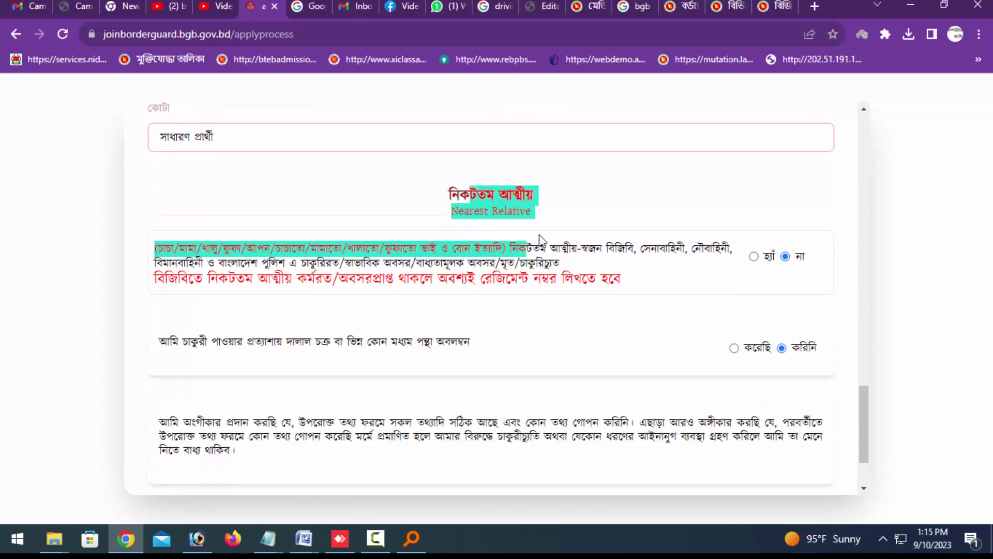
{"action": "scroll", "coordinate": [397, 381], "scroll_direction": "down", "scroll_amount": 2}
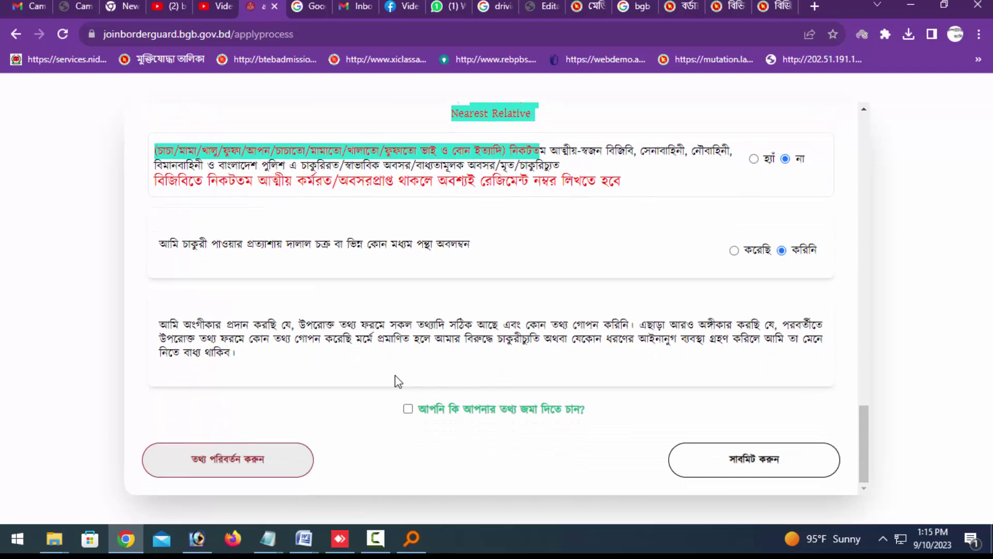
Tick the submit confirmation, press 'সাবমিট করুন', then return up to the missing father's occupation
{"action": "left_click", "coordinate": [407, 408]}
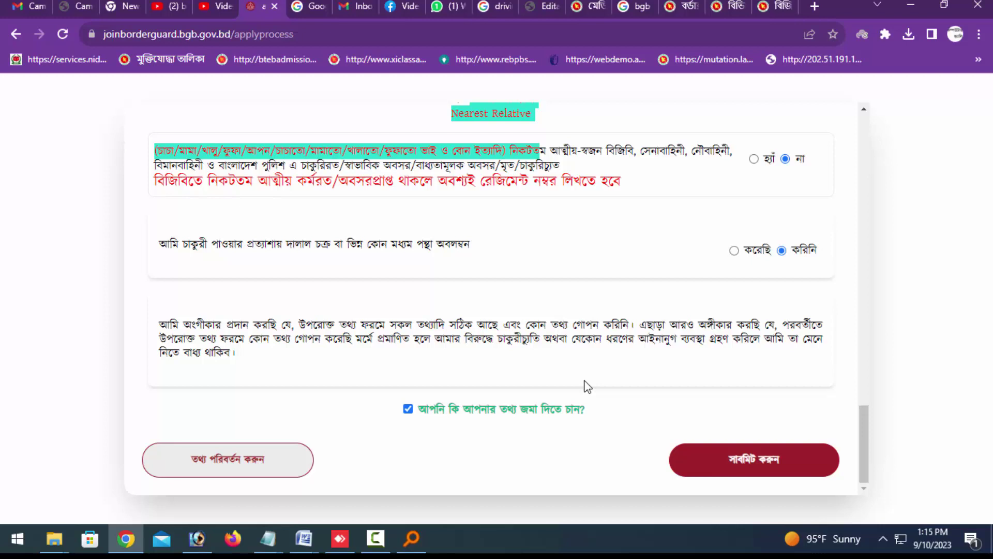
{"action": "left_click", "coordinate": [760, 468]}
{"action": "scroll", "coordinate": [535, 401], "scroll_direction": "up", "scroll_amount": 5}
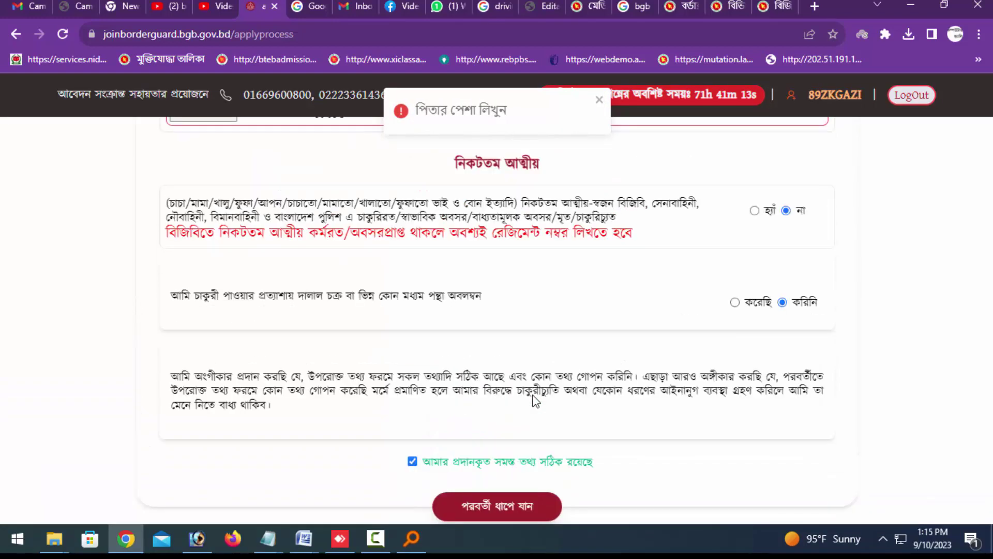
{"action": "scroll", "coordinate": [518, 404], "scroll_direction": "up", "scroll_amount": 5}
{"action": "scroll", "coordinate": [414, 409], "scroll_direction": "up", "scroll_amount": 4}
{"action": "scroll", "coordinate": [450, 391], "scroll_direction": "up", "scroll_amount": 1}
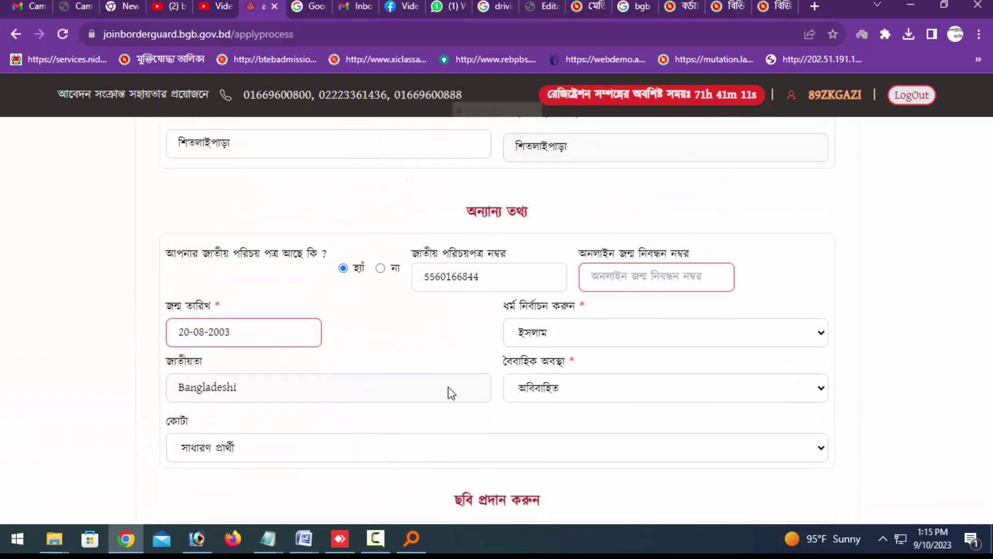
{"action": "scroll", "coordinate": [423, 368], "scroll_direction": "up", "scroll_amount": 5}
{"action": "scroll", "coordinate": [421, 366], "scroll_direction": "up", "scroll_amount": 3}
{"action": "scroll", "coordinate": [421, 369], "scroll_direction": "up", "scroll_amount": 4}
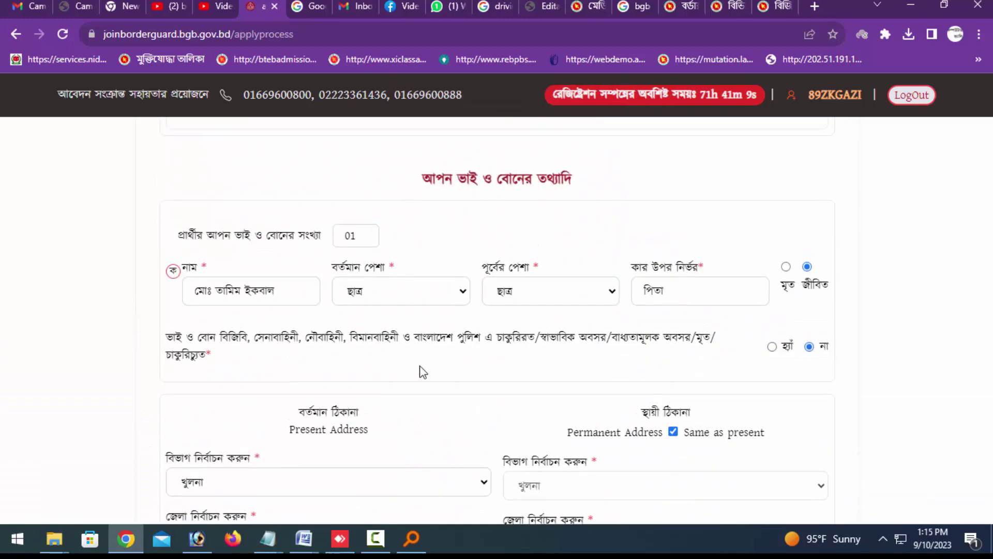
{"action": "scroll", "coordinate": [403, 373], "scroll_direction": "up", "scroll_amount": 1}
{"action": "scroll", "coordinate": [390, 377], "scroll_direction": "up", "scroll_amount": 4}
{"action": "scroll", "coordinate": [362, 377], "scroll_direction": "up", "scroll_amount": 3}
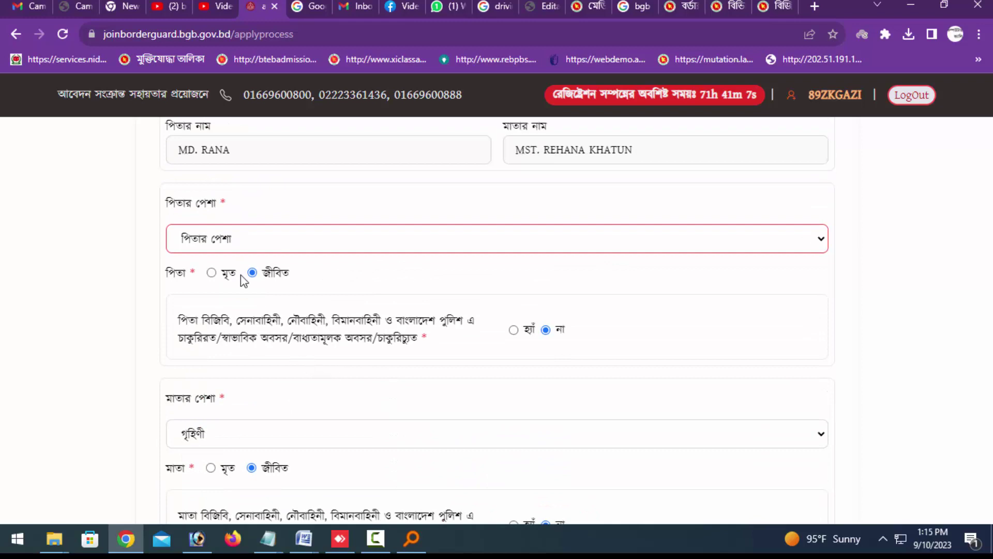
Choose ব্যবসায়ী from the পিতার পেশা dropdown
{"action": "left_click", "coordinate": [231, 239]}
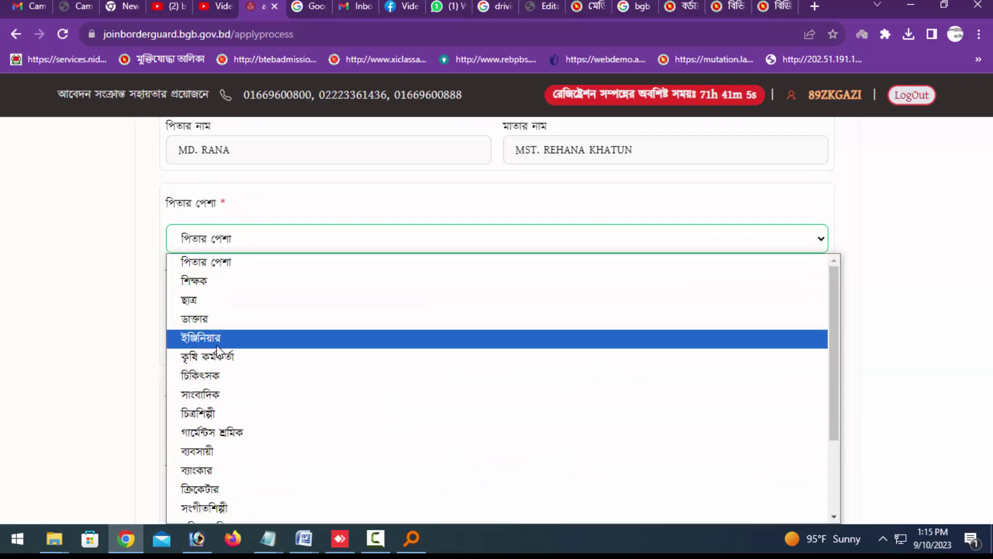
{"action": "scroll", "coordinate": [217, 352], "scroll_direction": "down", "scroll_amount": 3}
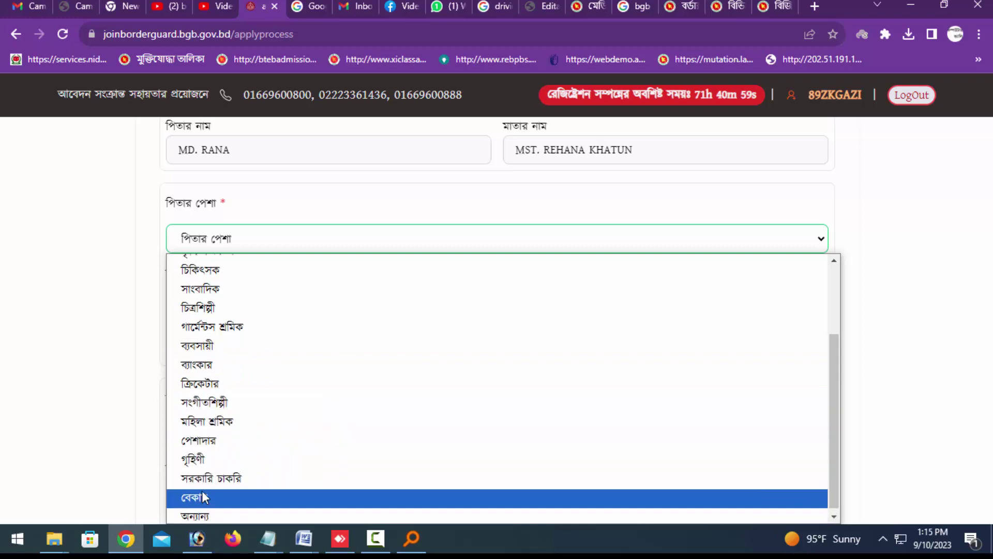
{"action": "scroll", "coordinate": [207, 414], "scroll_direction": "up", "scroll_amount": 3}
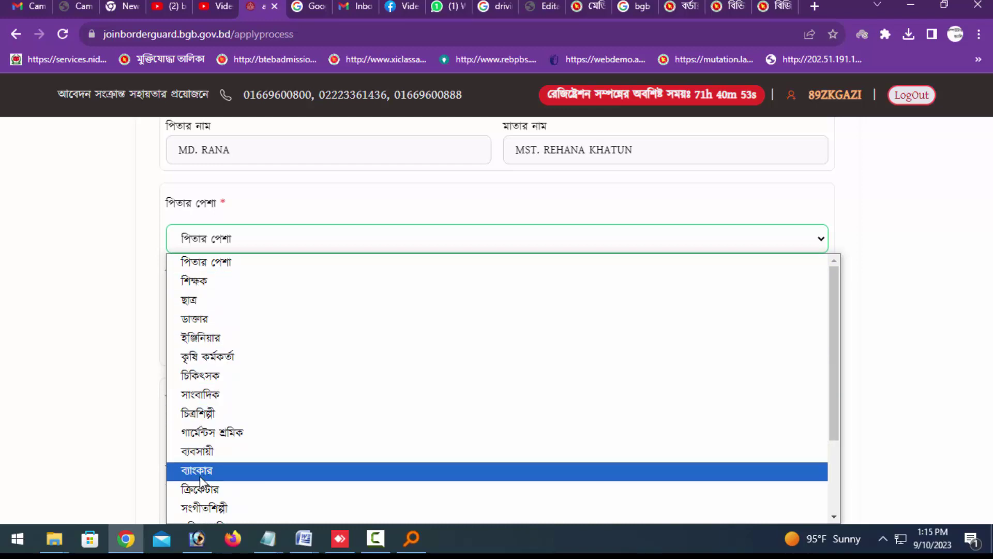
{"action": "scroll", "coordinate": [199, 476], "scroll_direction": "down", "scroll_amount": 2}
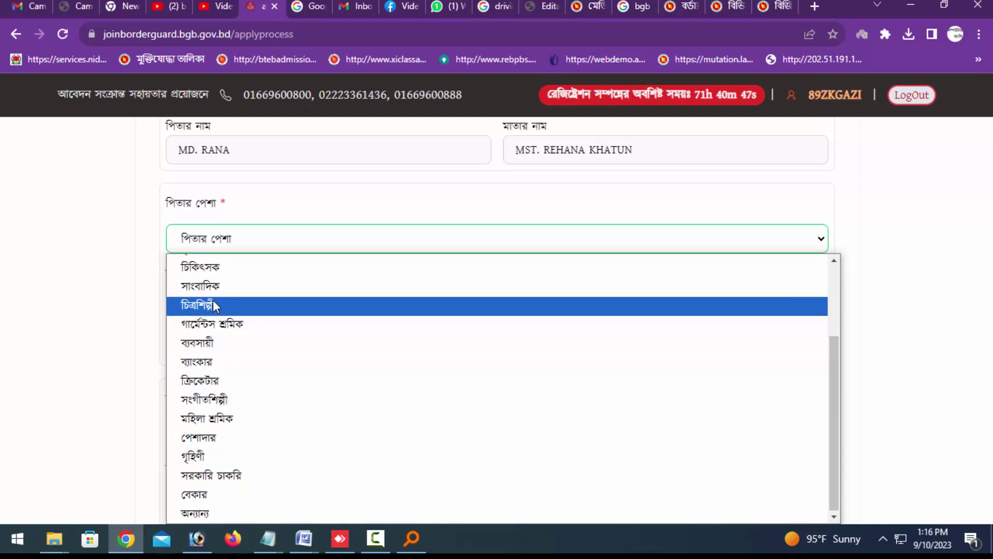
{"action": "scroll", "coordinate": [215, 307], "scroll_direction": "up", "scroll_amount": 2}
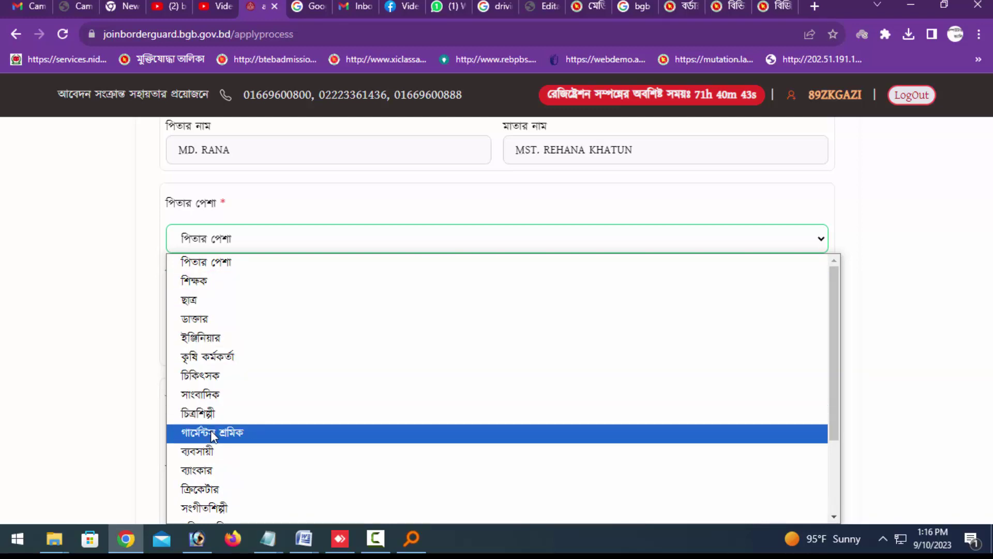
{"action": "scroll", "coordinate": [210, 464], "scroll_direction": "down", "scroll_amount": 2}
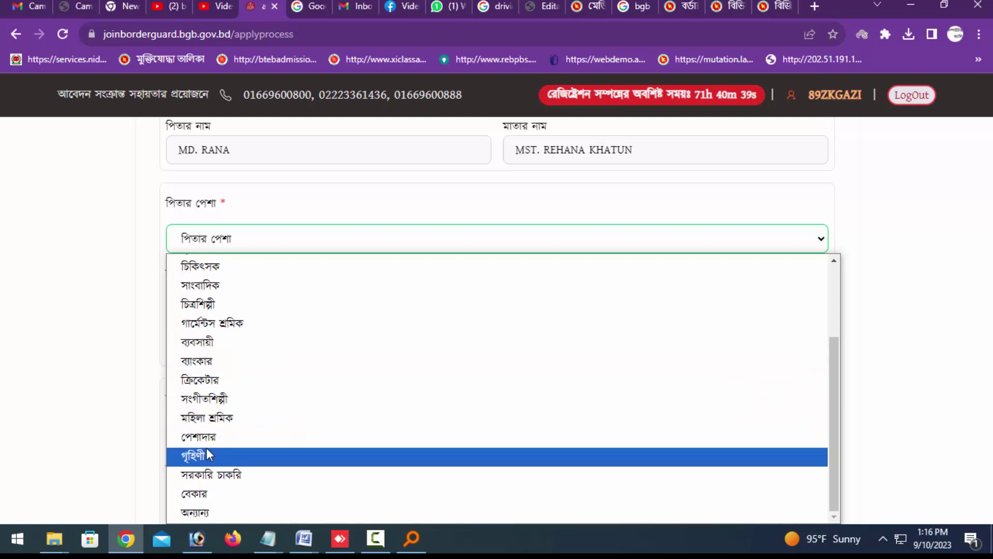
{"action": "left_click", "coordinate": [207, 342]}
Scroll down to the bottom of the form where the next-step button sits
{"action": "scroll", "coordinate": [364, 385], "scroll_direction": "up", "scroll_amount": 4}
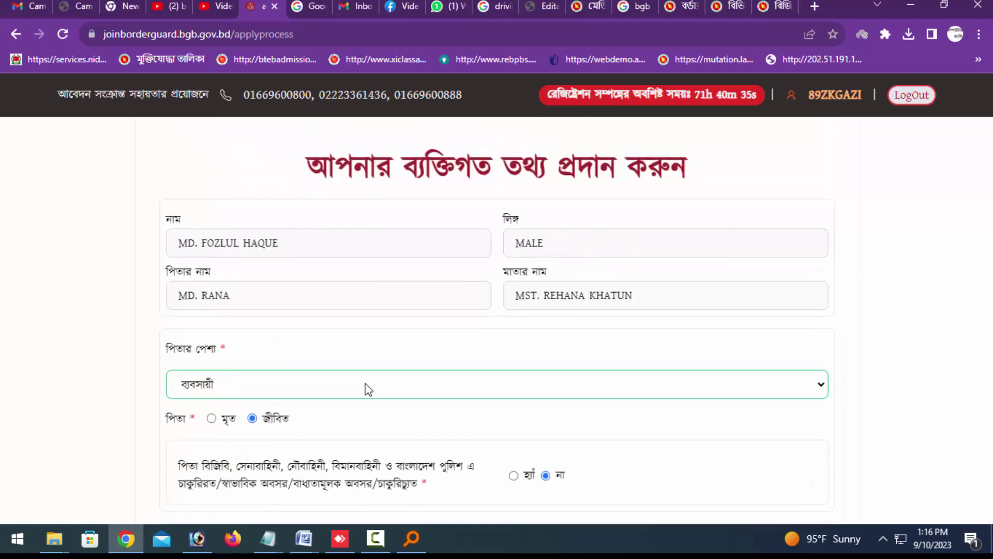
{"action": "scroll", "coordinate": [366, 388], "scroll_direction": "down", "scroll_amount": 5}
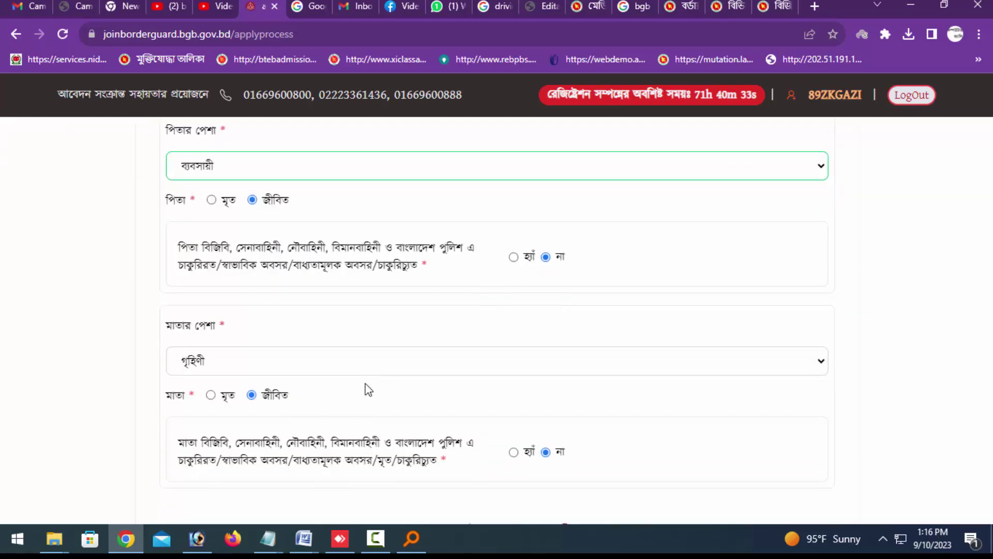
{"action": "scroll", "coordinate": [368, 389], "scroll_direction": "down", "scroll_amount": 1}
{"action": "scroll", "coordinate": [368, 389], "scroll_direction": "down", "scroll_amount": 2}
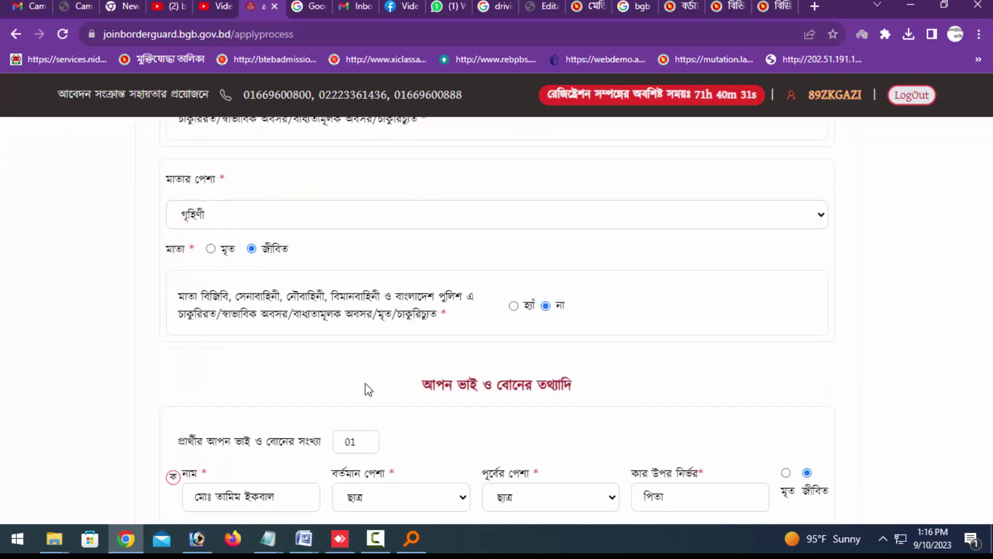
{"action": "scroll", "coordinate": [368, 389], "scroll_direction": "down", "scroll_amount": 3}
{"action": "scroll", "coordinate": [368, 389], "scroll_direction": "down", "scroll_amount": 3}
{"action": "scroll", "coordinate": [369, 389], "scroll_direction": "down", "scroll_amount": 4}
{"action": "scroll", "coordinate": [368, 389], "scroll_direction": "down", "scroll_amount": 5}
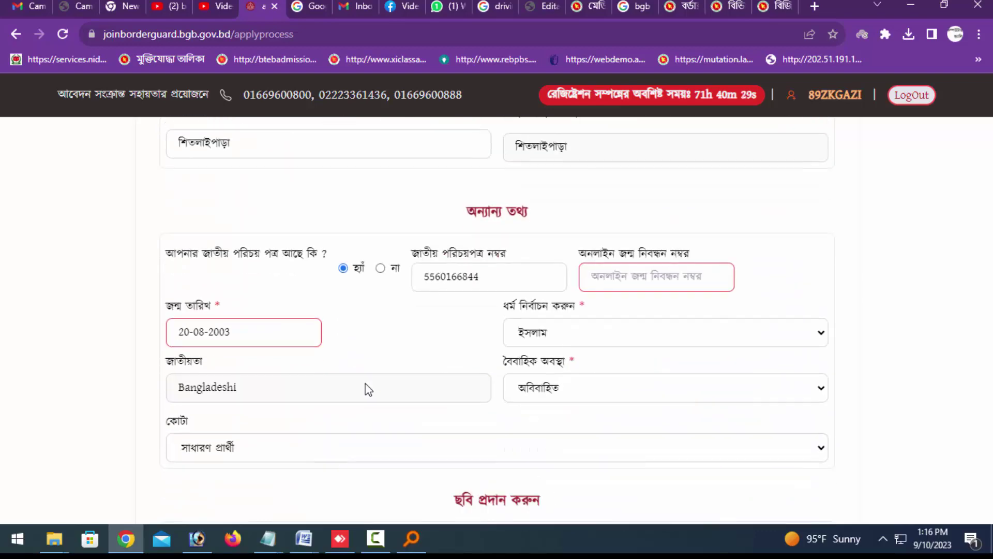
{"action": "scroll", "coordinate": [367, 388], "scroll_direction": "down", "scroll_amount": 1}
{"action": "scroll", "coordinate": [368, 388], "scroll_direction": "down", "scroll_amount": 5}
{"action": "scroll", "coordinate": [367, 388], "scroll_direction": "down", "scroll_amount": 3}
{"action": "scroll", "coordinate": [366, 388], "scroll_direction": "up", "scroll_amount": 1}
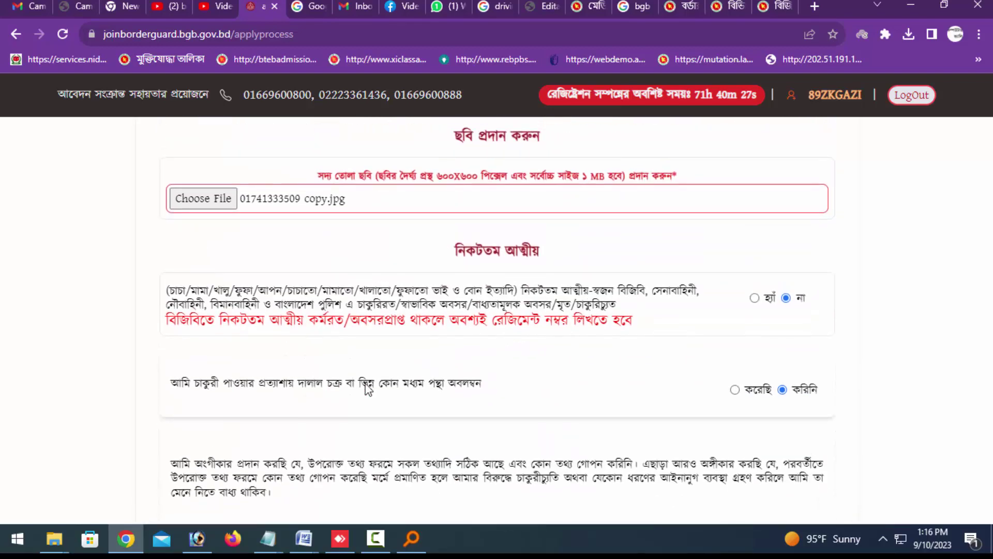
{"action": "scroll", "coordinate": [367, 389], "scroll_direction": "down", "scroll_amount": 4}
Open the verification summary and scroll through the entered details
{"action": "left_click", "coordinate": [494, 380]}
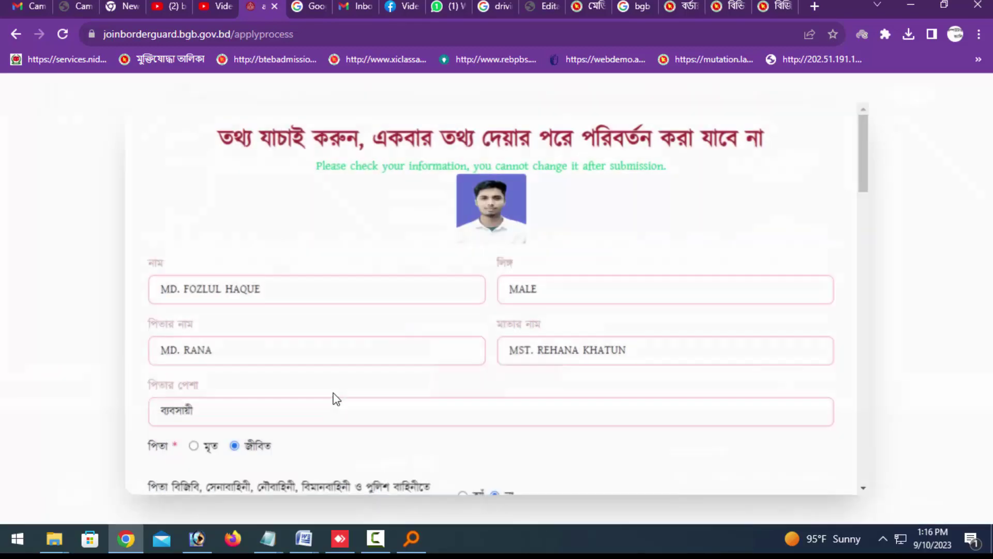
{"action": "scroll", "coordinate": [299, 383], "scroll_direction": "down", "scroll_amount": 3}
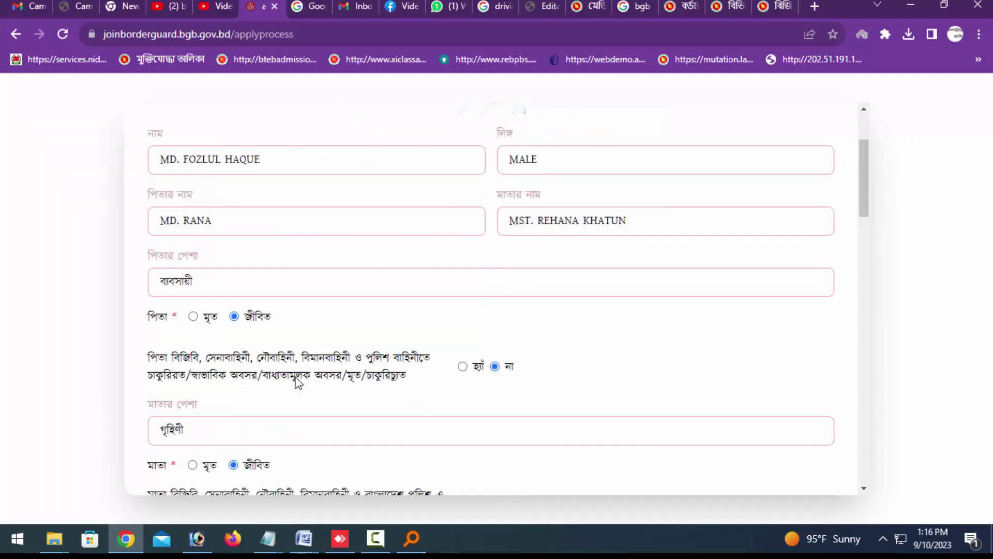
{"action": "scroll", "coordinate": [298, 383], "scroll_direction": "down", "scroll_amount": 3}
{"action": "scroll", "coordinate": [298, 383], "scroll_direction": "down", "scroll_amount": 3}
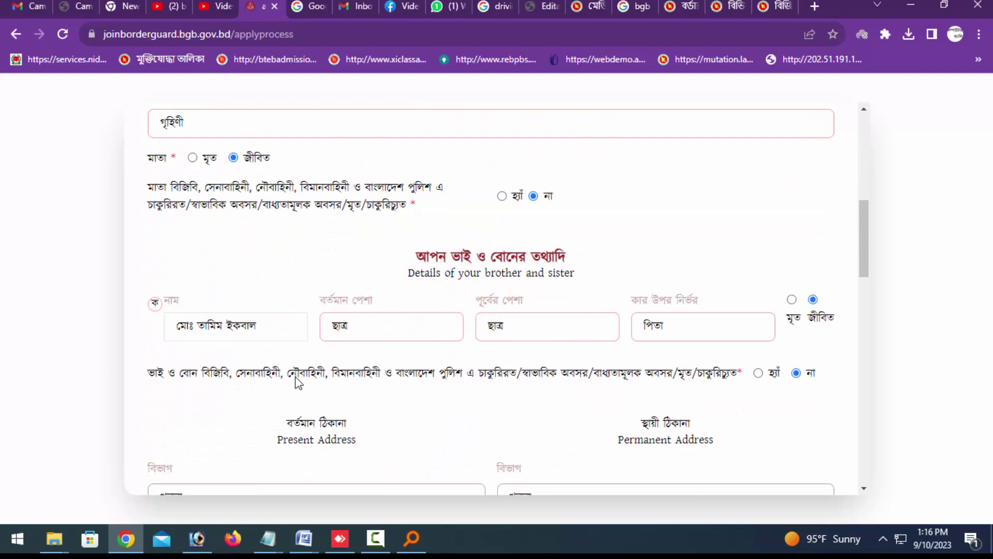
{"action": "scroll", "coordinate": [298, 383], "scroll_direction": "down", "scroll_amount": 1}
{"action": "scroll", "coordinate": [299, 383], "scroll_direction": "down", "scroll_amount": 3}
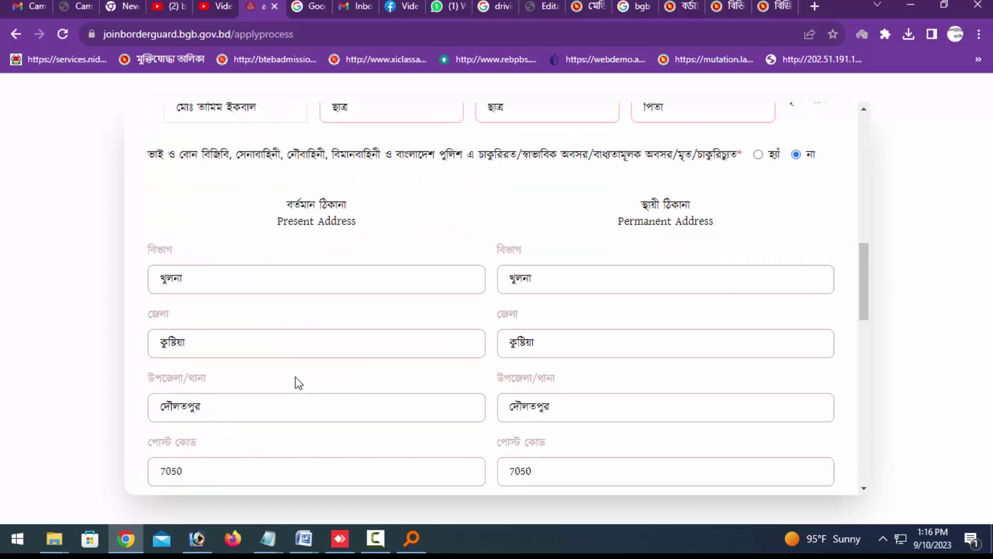
{"action": "scroll", "coordinate": [298, 383], "scroll_direction": "down", "scroll_amount": 4}
Reach the end of the summary, tick the submit confirmation and press 'সাবমিট করুন'
{"action": "scroll", "coordinate": [299, 383], "scroll_direction": "down", "scroll_amount": 2}
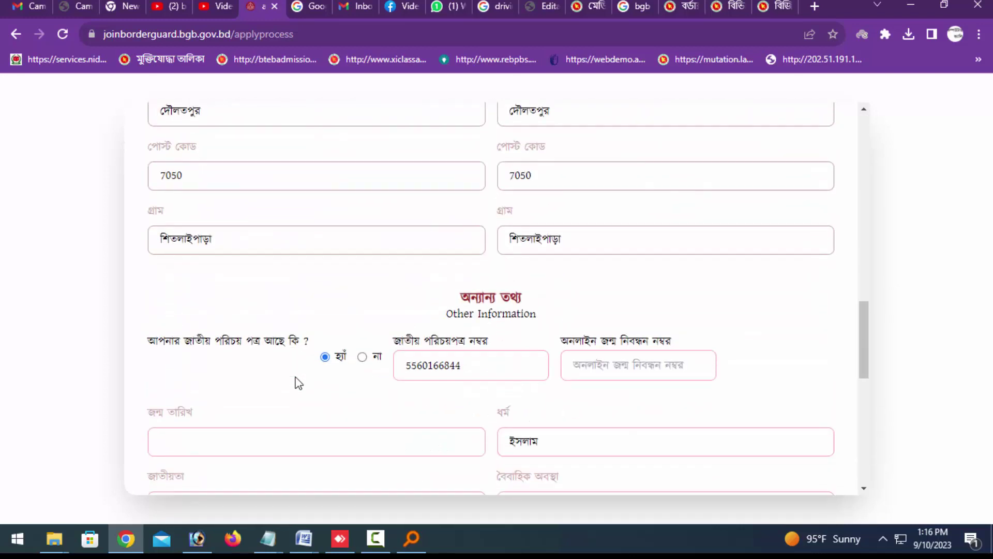
{"action": "scroll", "coordinate": [298, 383], "scroll_direction": "down", "scroll_amount": 3}
{"action": "scroll", "coordinate": [298, 383], "scroll_direction": "down", "scroll_amount": 3}
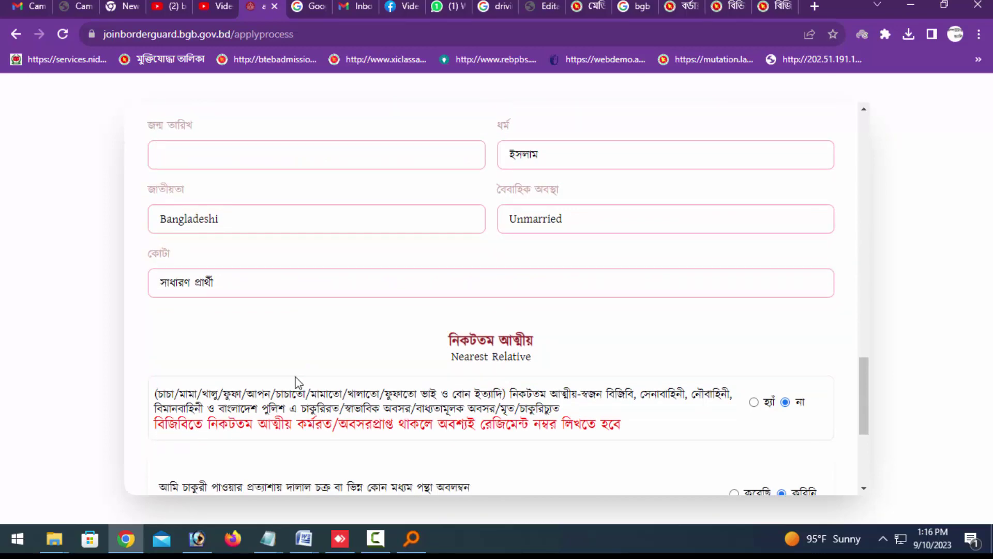
{"action": "scroll", "coordinate": [297, 377], "scroll_direction": "down", "scroll_amount": 4}
{"action": "scroll", "coordinate": [296, 381], "scroll_direction": "down", "scroll_amount": 1}
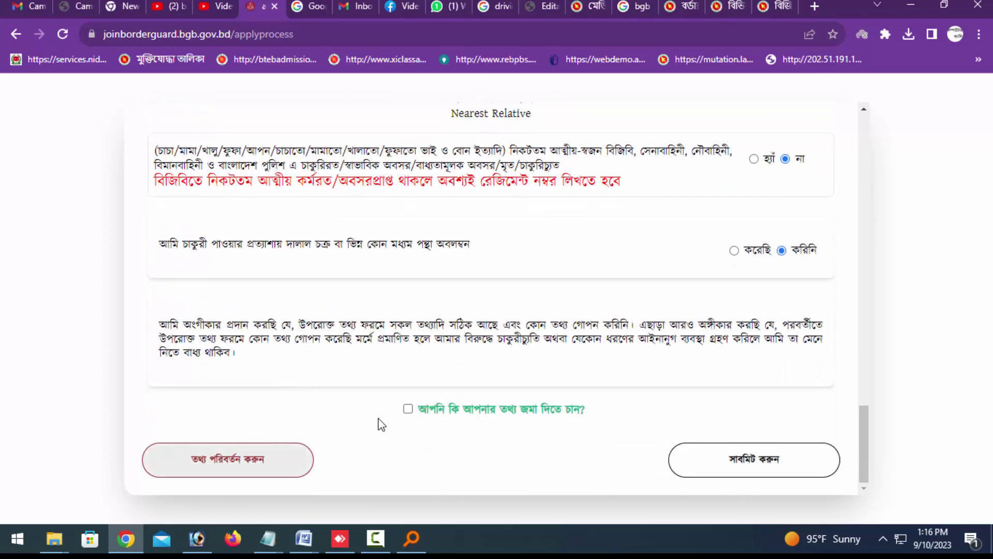
{"action": "left_click", "coordinate": [408, 409]}
{"action": "left_click", "coordinate": [751, 461]}
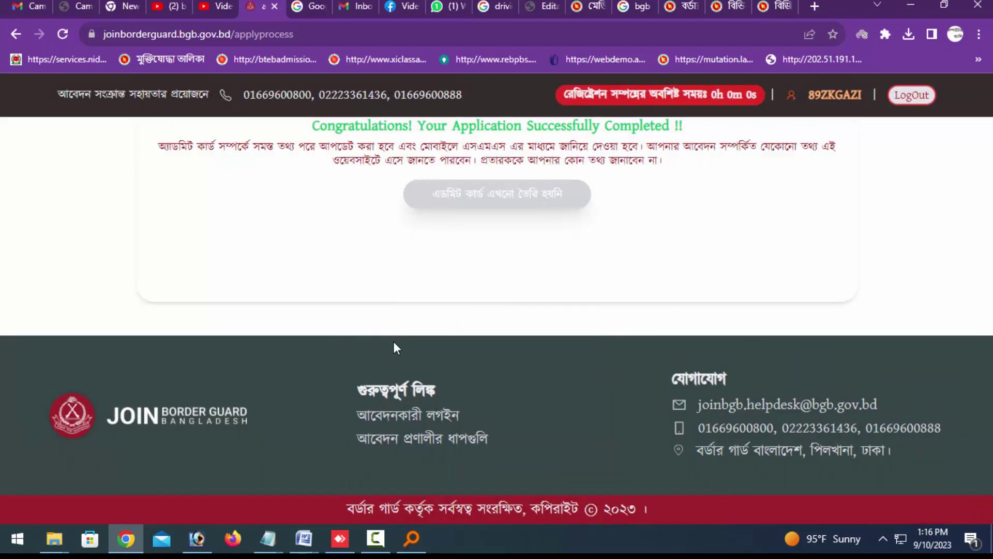
Read the green success heading and the red notice paragraph on the success page
{"action": "scroll", "coordinate": [579, 321], "scroll_direction": "up", "scroll_amount": 4}
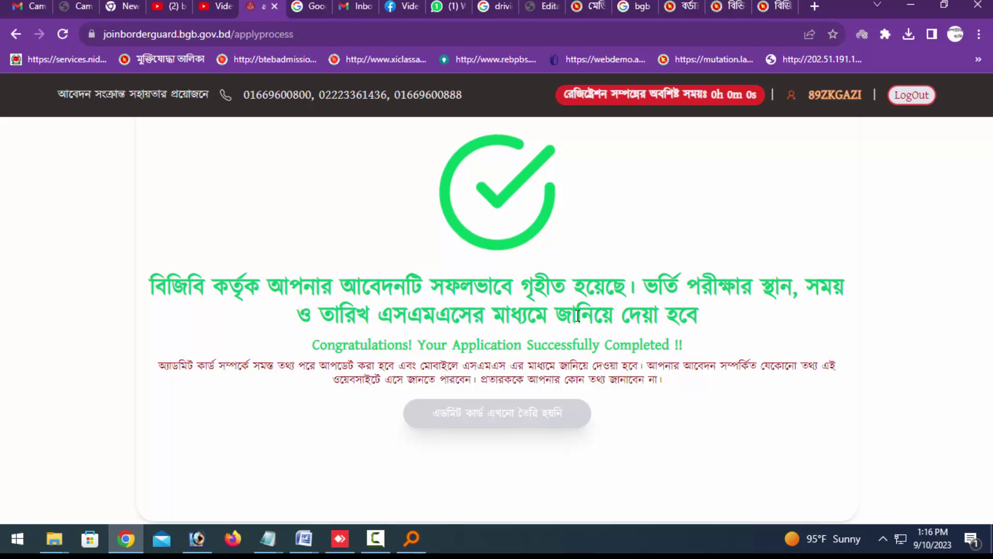
{"action": "scroll", "coordinate": [578, 317], "scroll_direction": "up", "scroll_amount": 3}
{"action": "scroll", "coordinate": [578, 318], "scroll_direction": "up", "scroll_amount": 3}
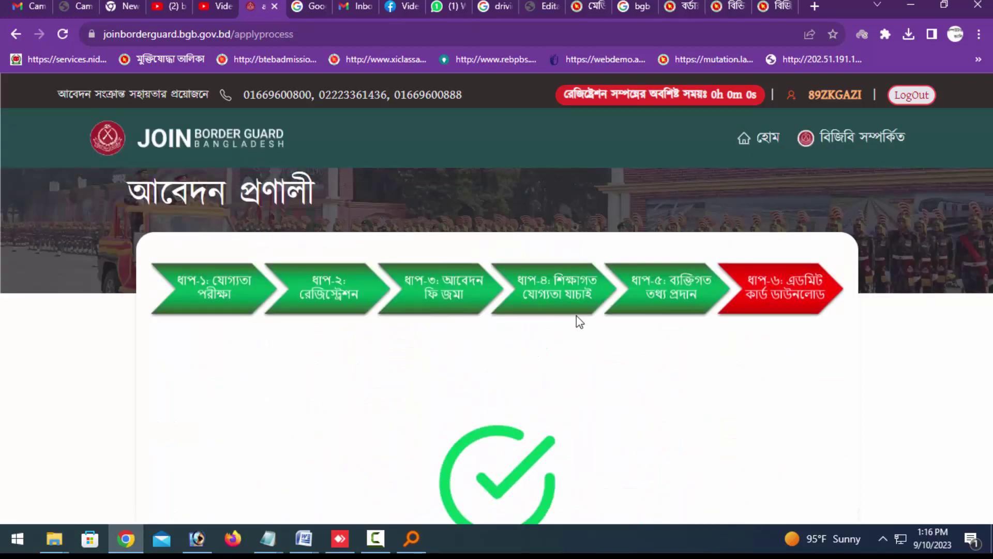
{"action": "scroll", "coordinate": [577, 316], "scroll_direction": "down", "scroll_amount": 3}
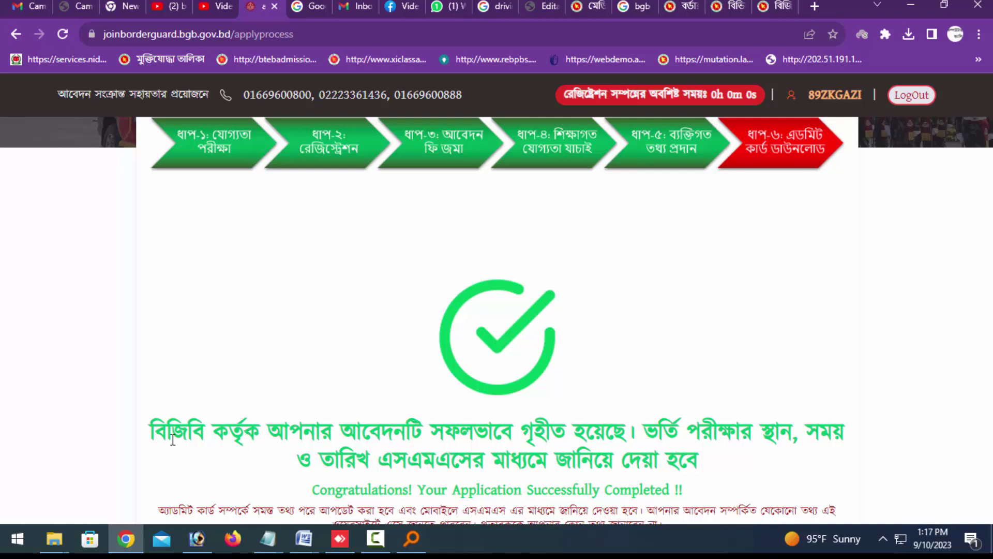
{"action": "left_click_drag", "start_coordinate": [166, 433], "coordinate": [515, 456]}
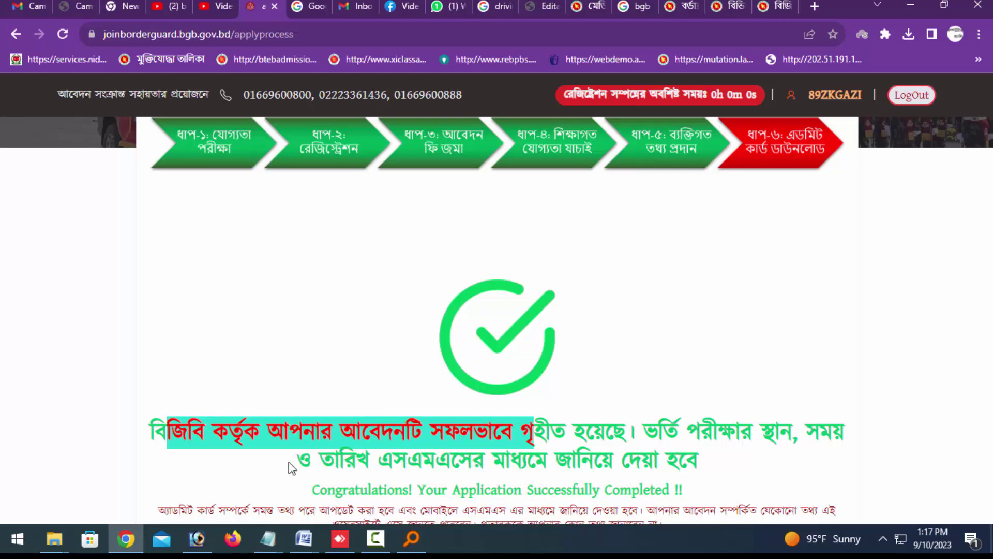
{"action": "left_click", "coordinate": [182, 447]}
{"action": "scroll", "coordinate": [183, 445], "scroll_direction": "down", "scroll_amount": 1}
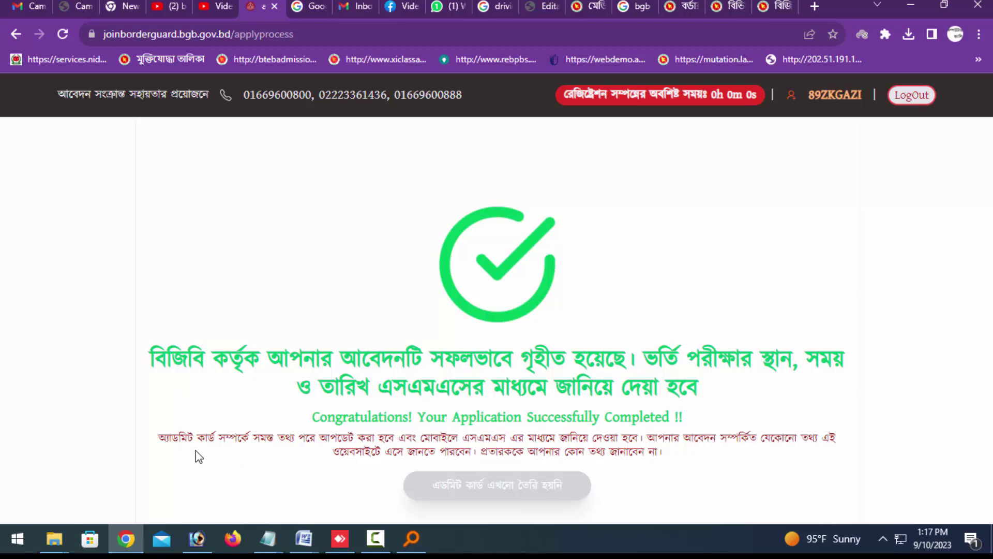
{"action": "left_click_drag", "start_coordinate": [172, 440], "coordinate": [692, 443]}
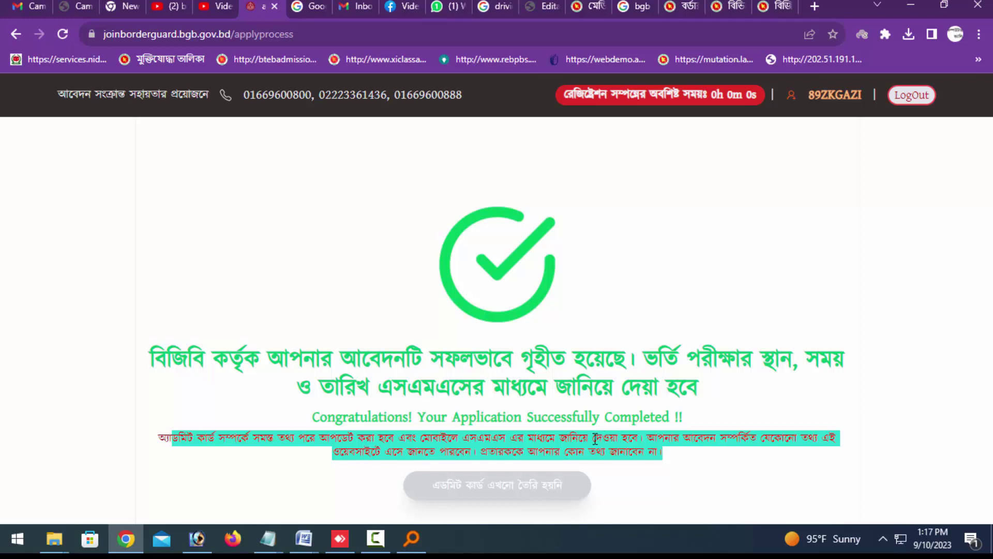
Start Bluetooth 'Receive a File' from the system tray, then return to Chrome
{"action": "left_click", "coordinate": [883, 538]}
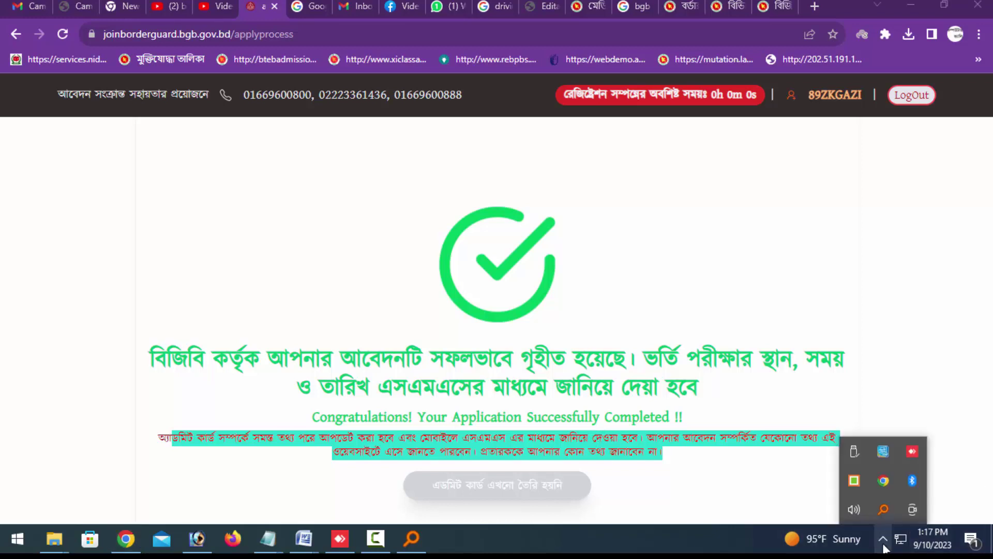
{"action": "right_click", "coordinate": [912, 481]}
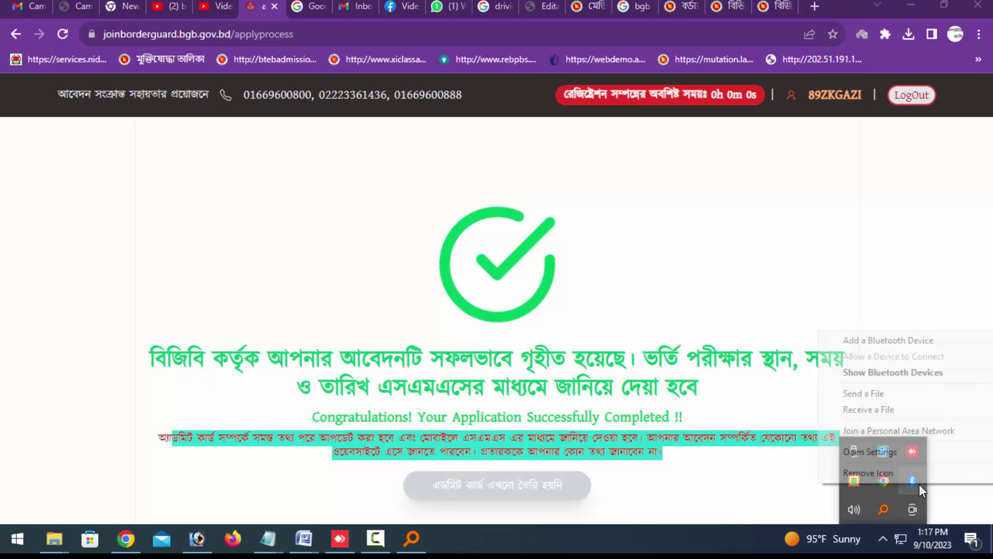
{"action": "left_click", "coordinate": [905, 408]}
{"action": "left_click", "coordinate": [935, 363]}
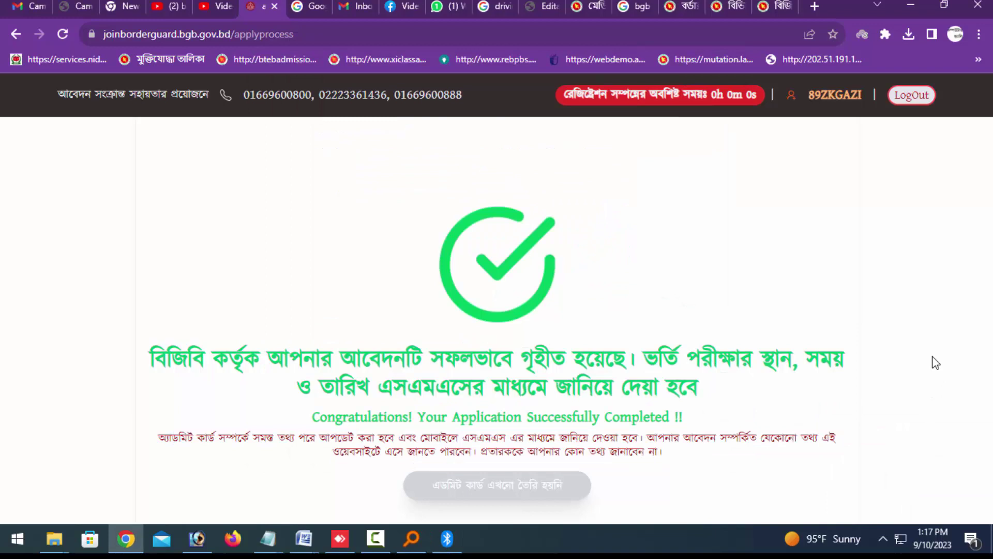
{"action": "scroll", "coordinate": [773, 379], "scroll_direction": "up", "scroll_amount": 5}
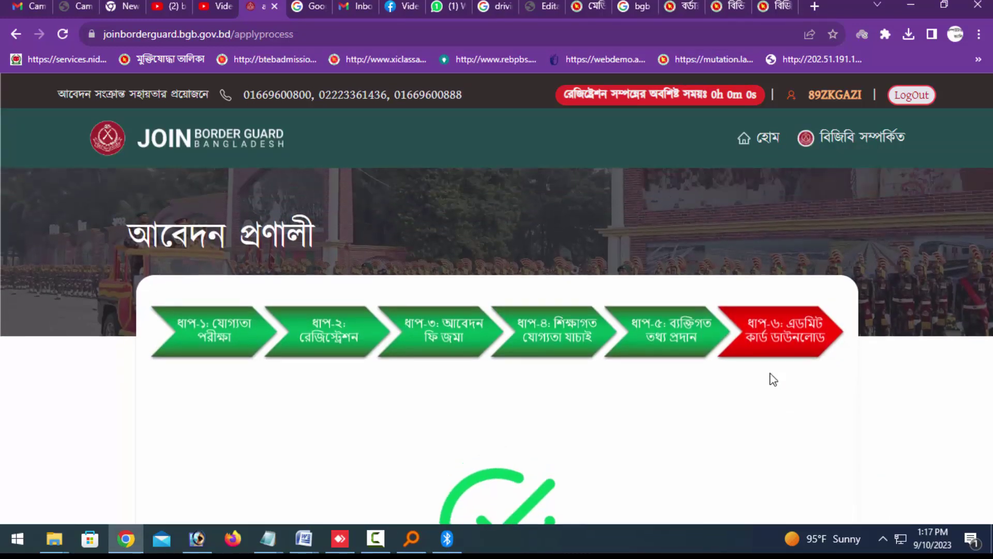
{"action": "scroll", "coordinate": [755, 411], "scroll_direction": "down", "scroll_amount": 3}
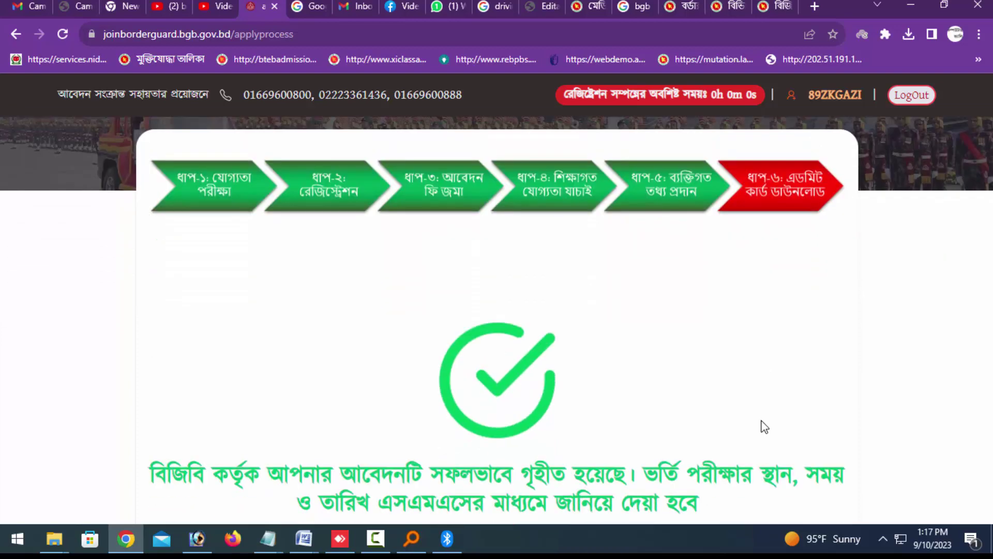
{"action": "scroll", "coordinate": [688, 438], "scroll_direction": "down", "scroll_amount": 5}
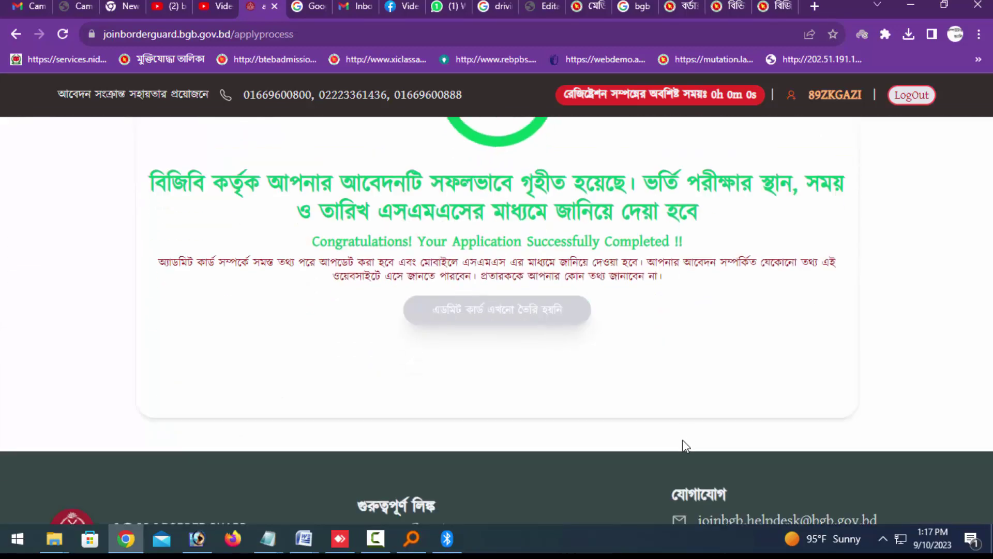